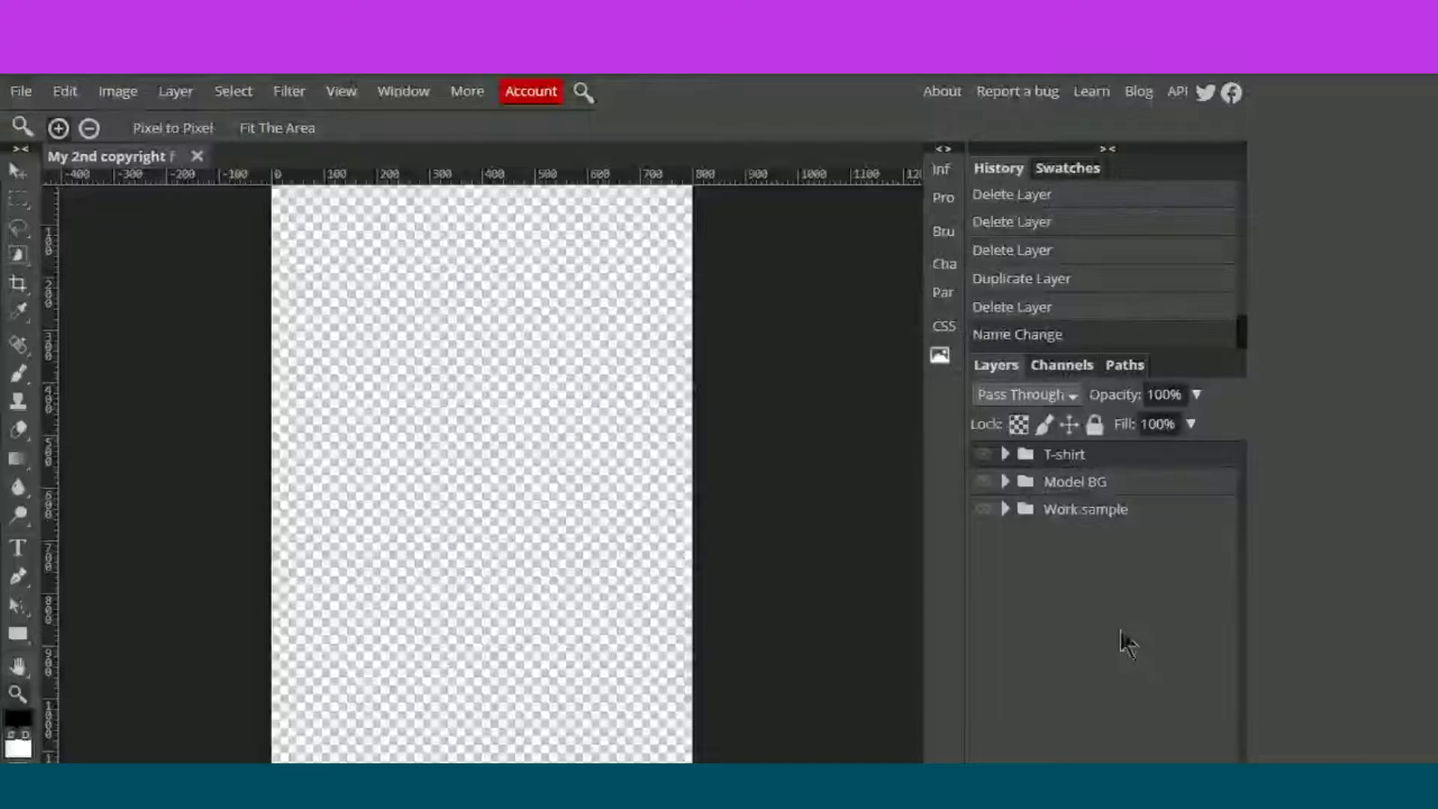
- Inspect the layers of the Work sample group by toggling their visibility, with the group hidden and collapsed at the end
left_click(1005, 511)
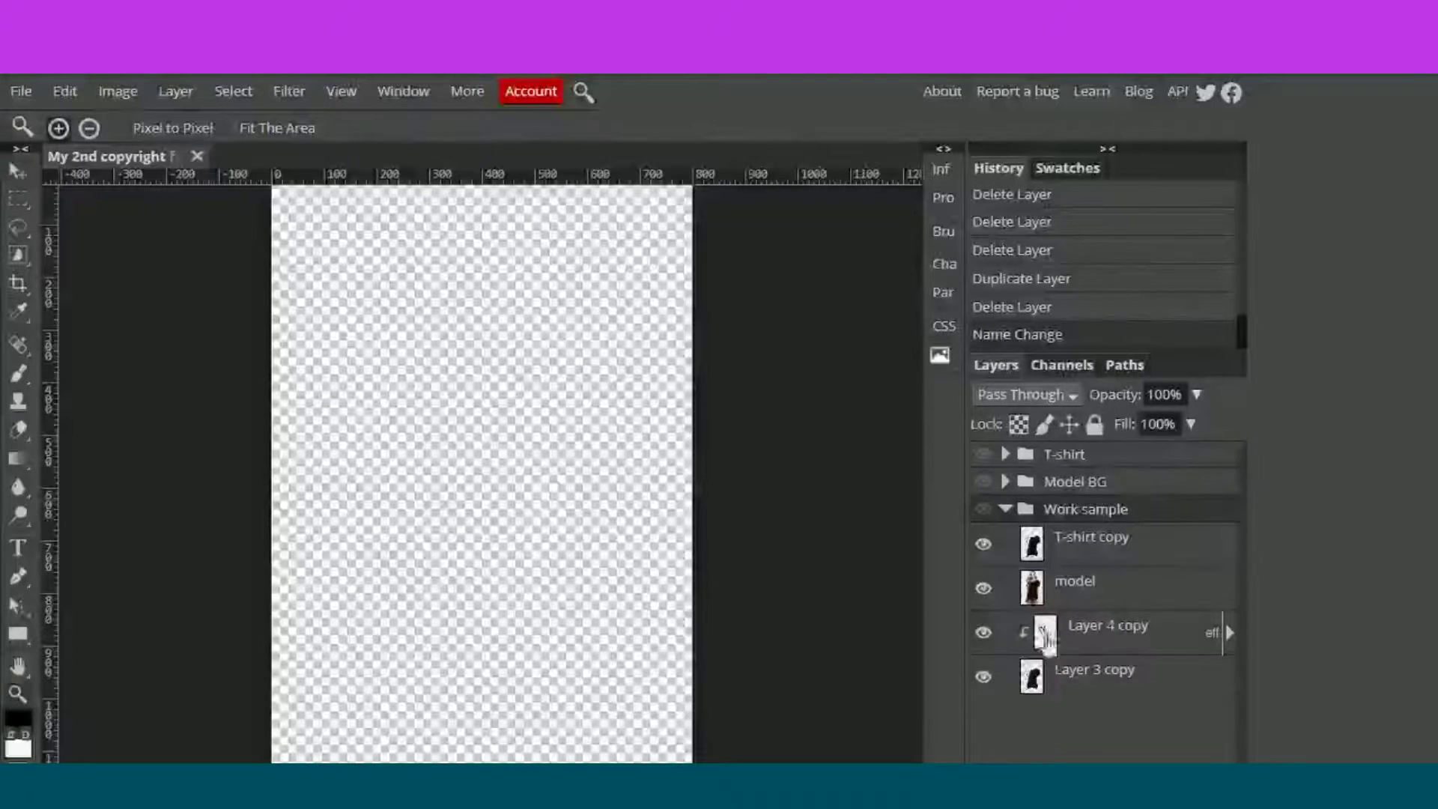
left_click(984, 511)
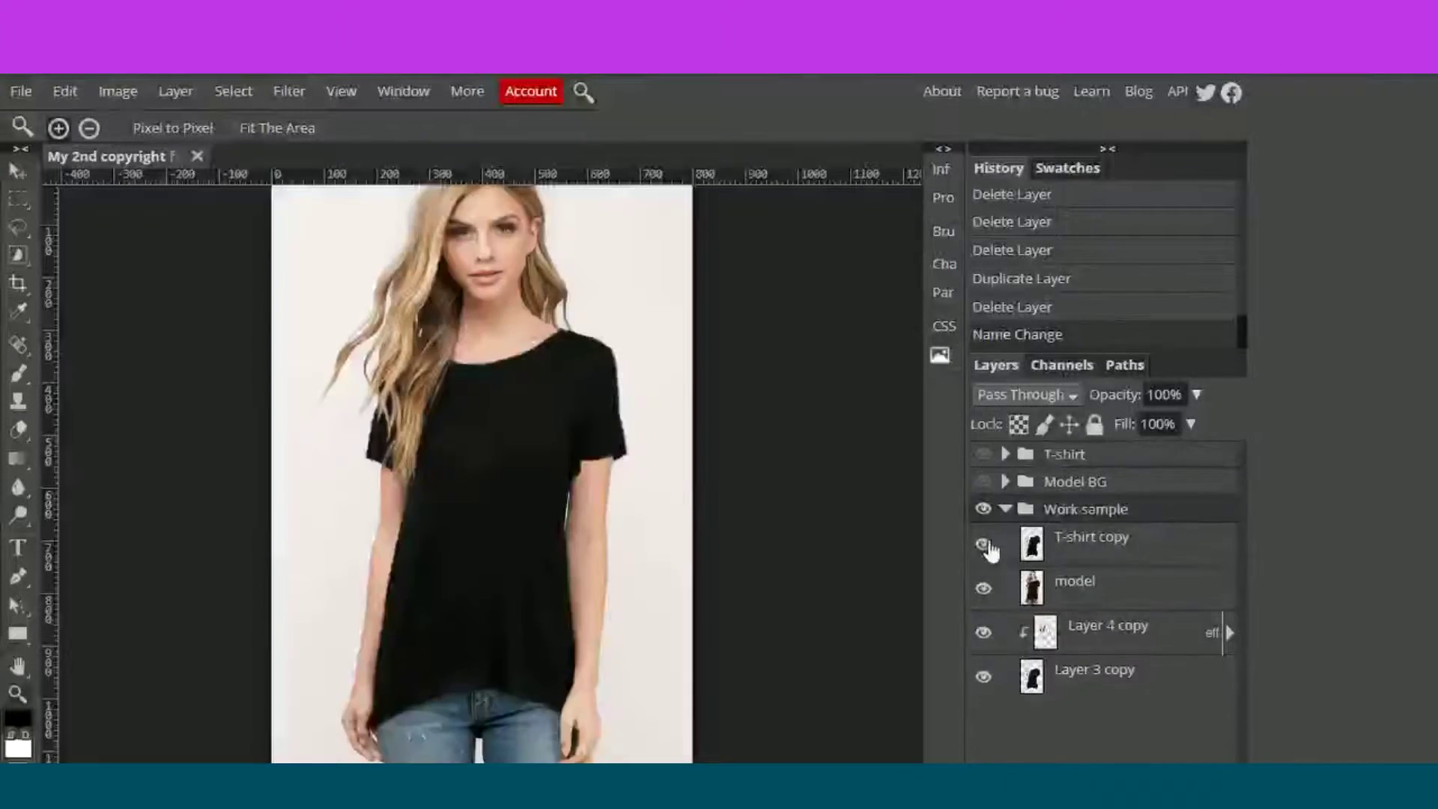
left_click(983, 590)
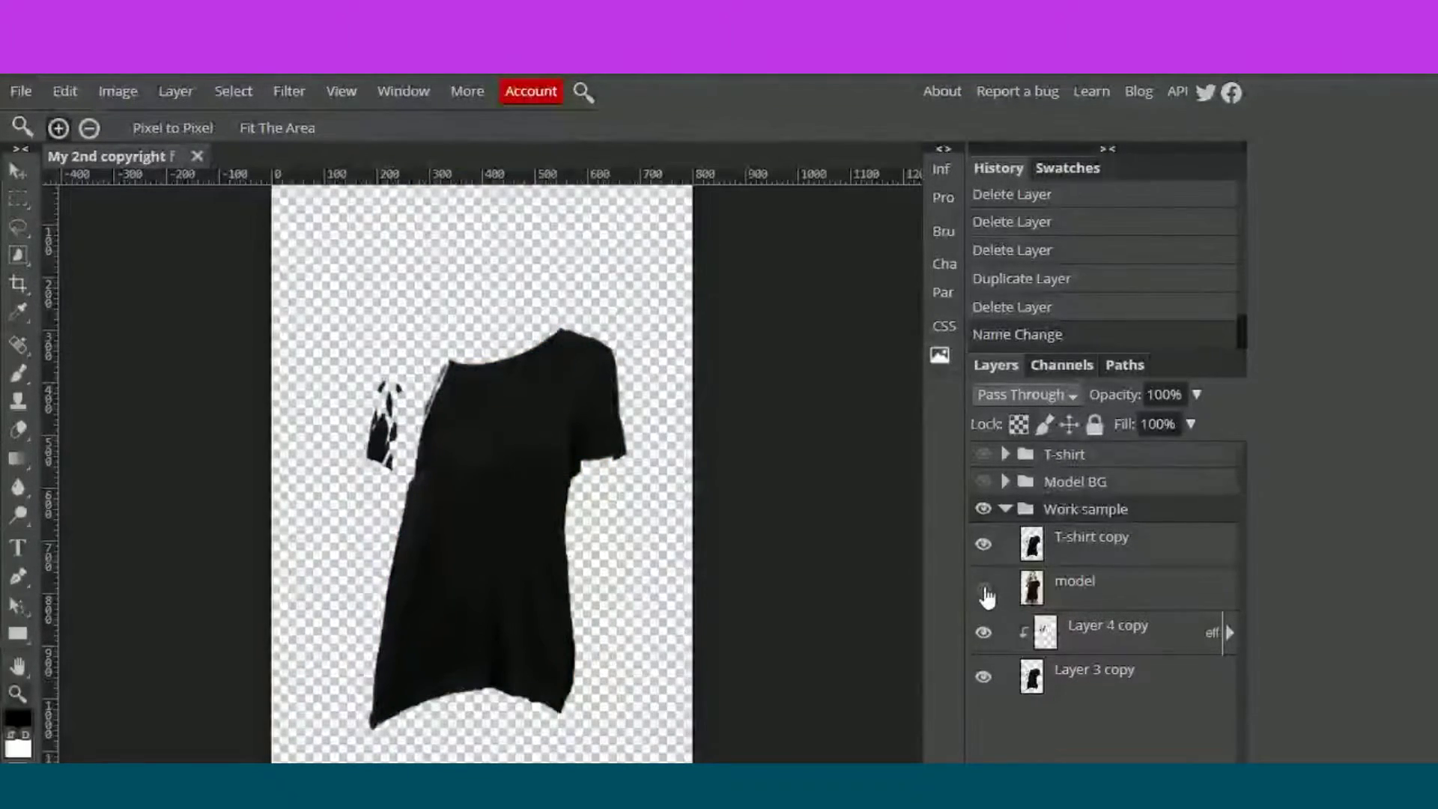
left_click(983, 545)
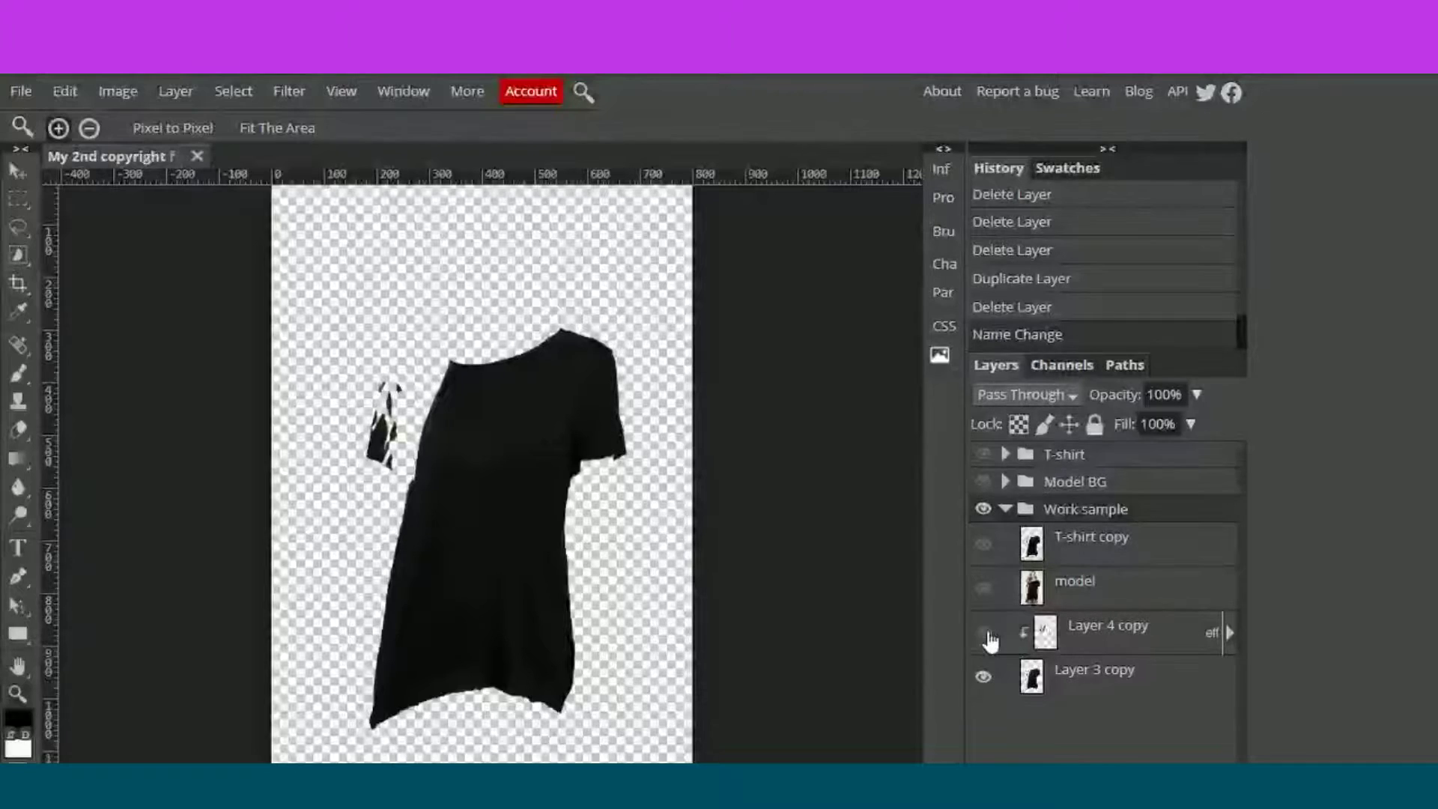
left_click(985, 679)
left_click(985, 677)
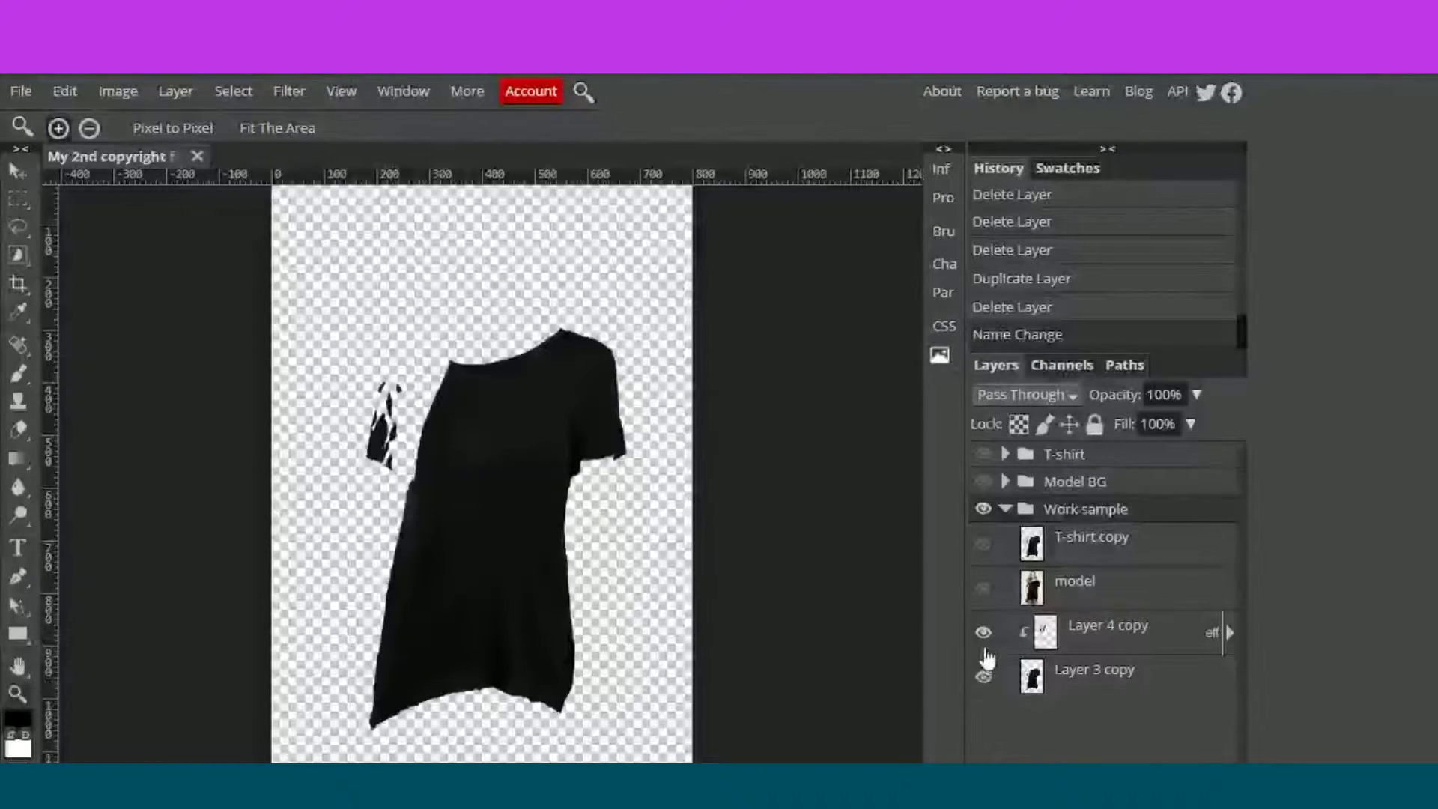
left_click(984, 591)
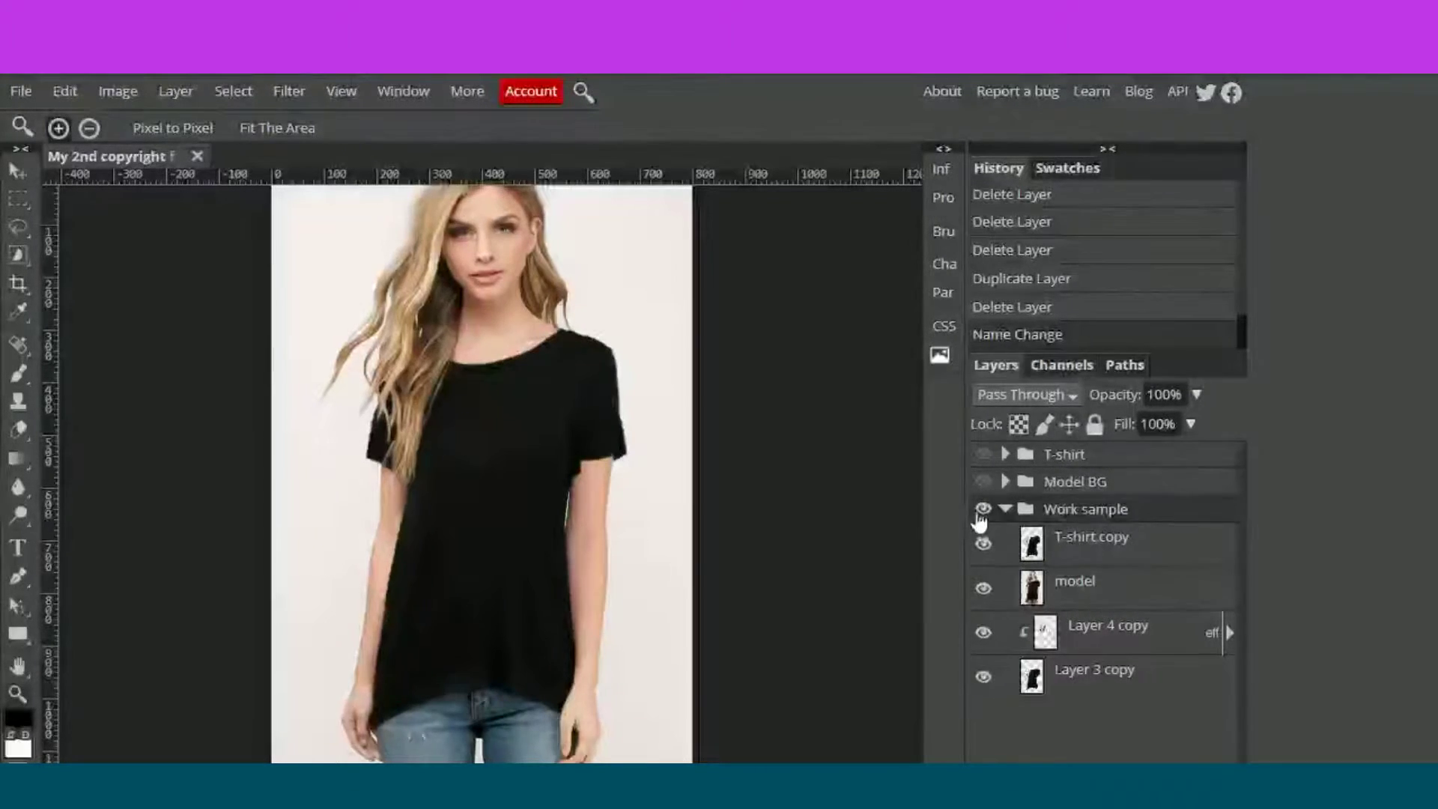
left_click(983, 508)
left_click(1006, 509)
- Make the Model BG and T-shirt groups visible, leaving Model BG collapsed and T-shirt expanded
left_click(1006, 485)
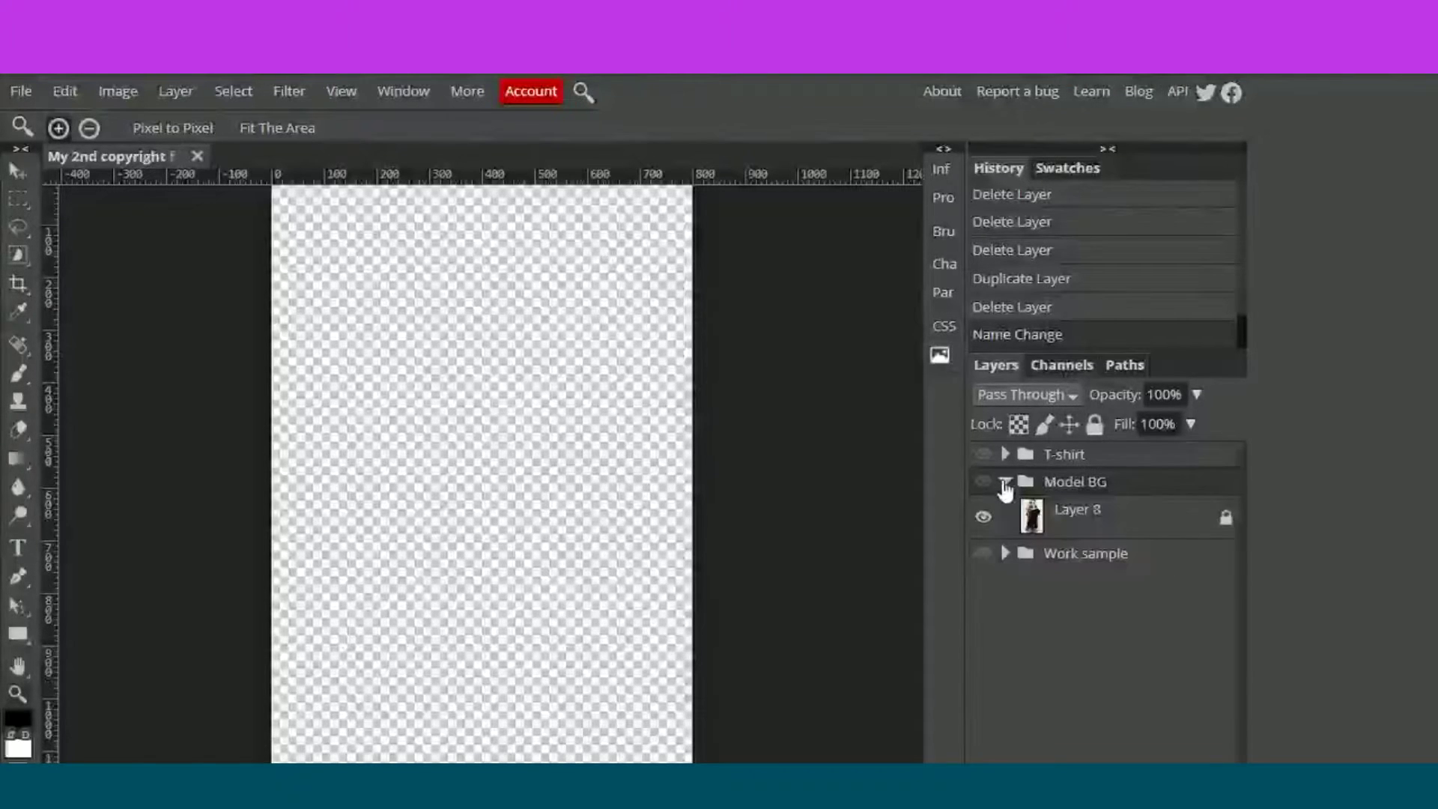
left_click(984, 482)
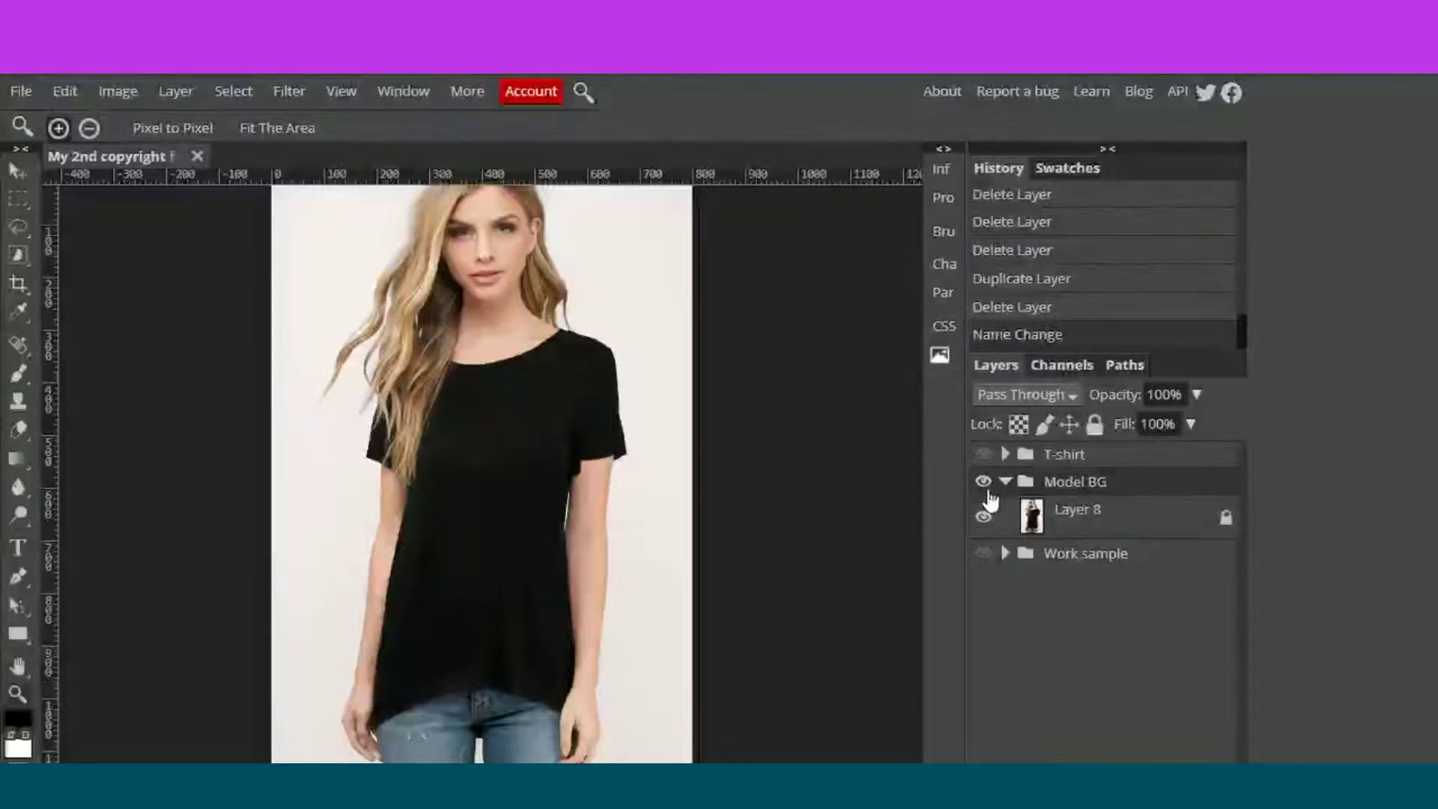
left_click(1006, 482)
left_click(1005, 454)
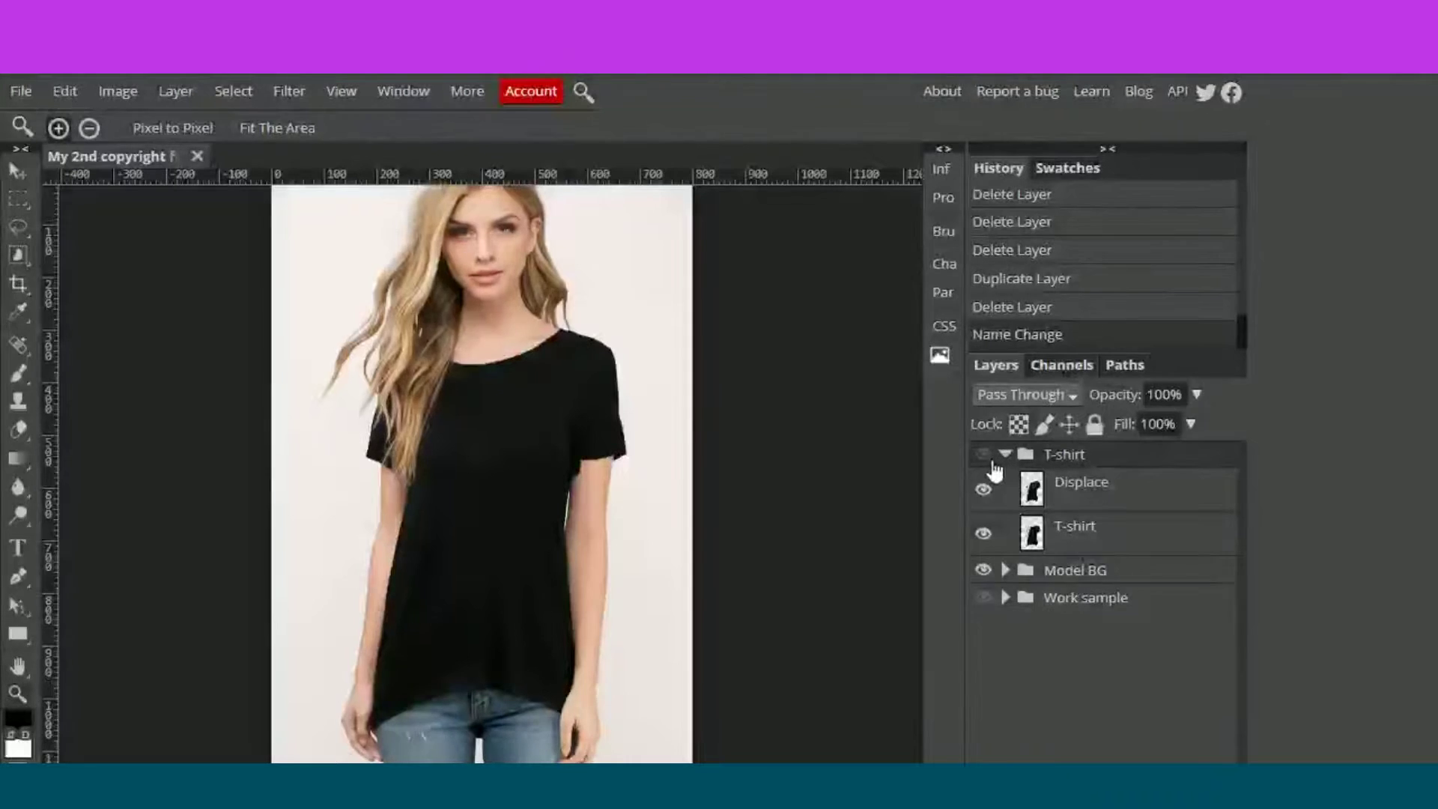
left_click(984, 454)
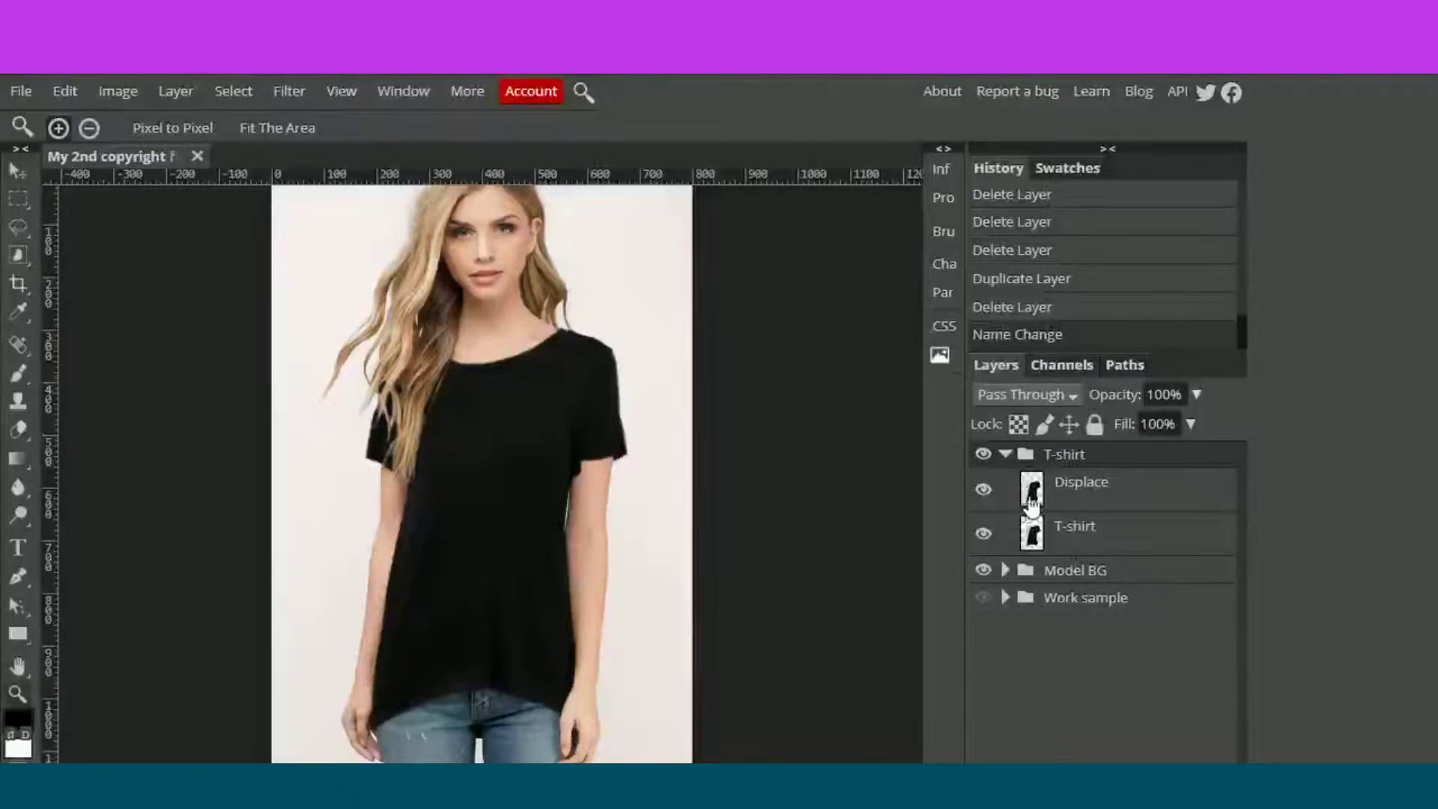
- Place the Displace layer below the T-shirt layer and hide it, keeping the T-shirt layer visible
left_click_drag(1097, 496, 1103, 533)
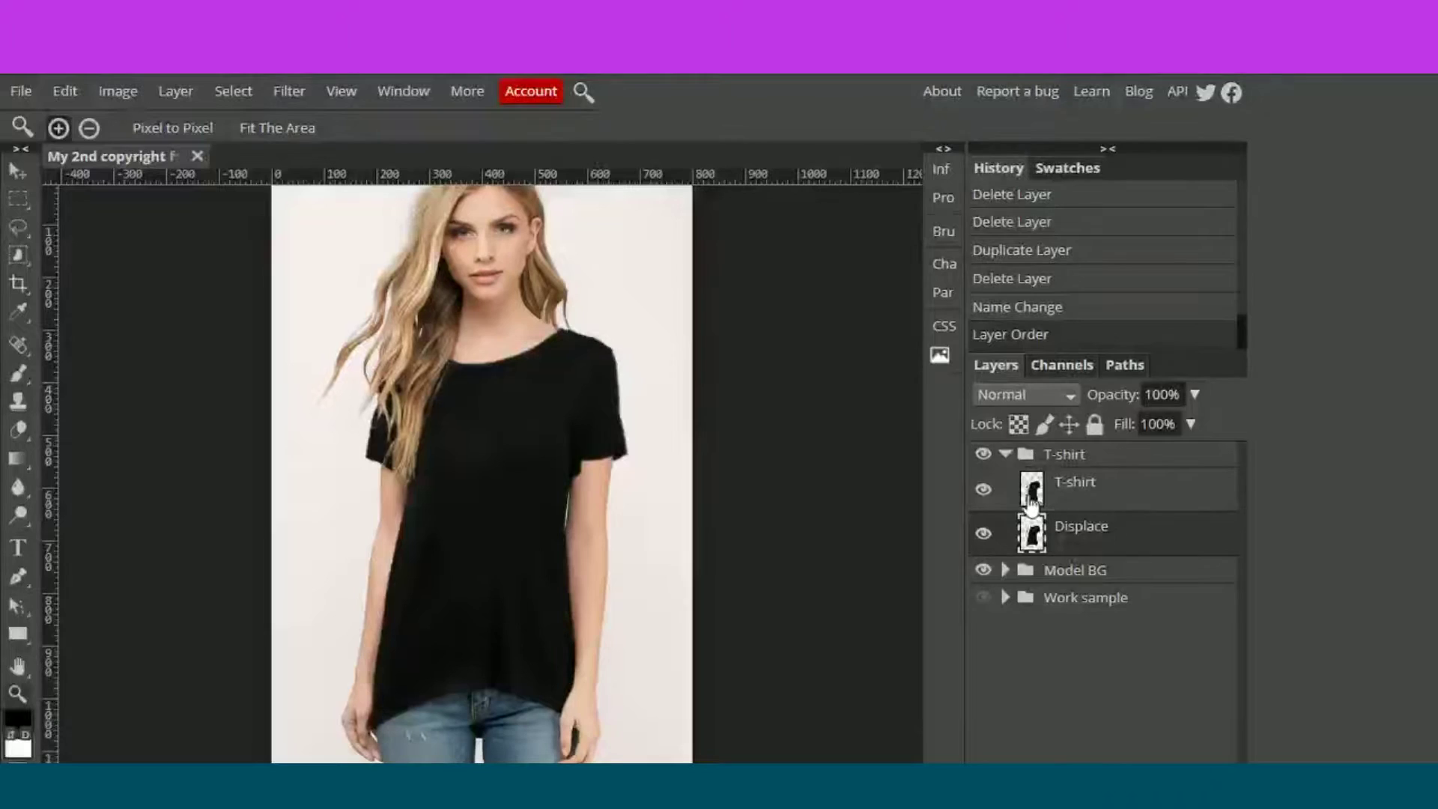
left_click(984, 491)
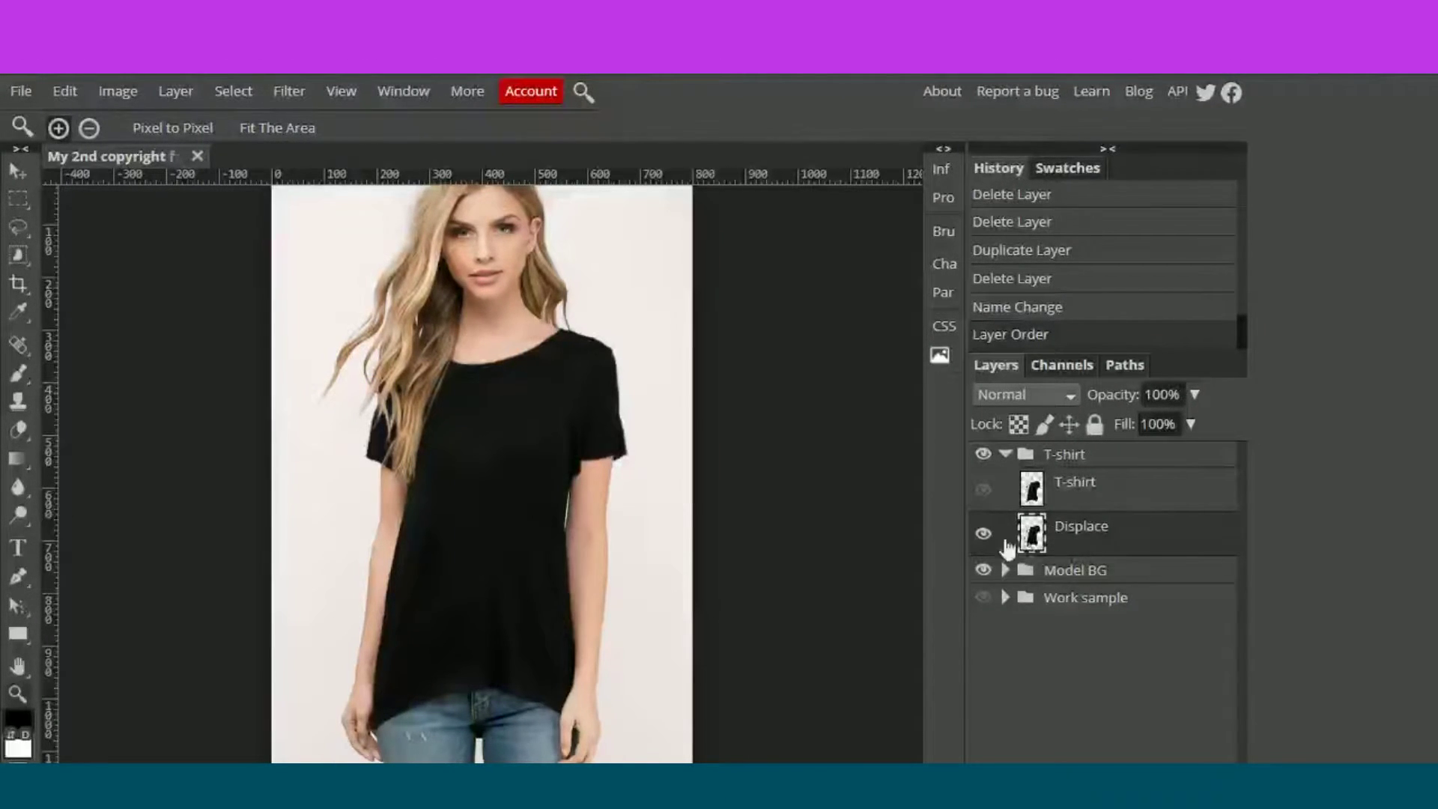
left_click(981, 538)
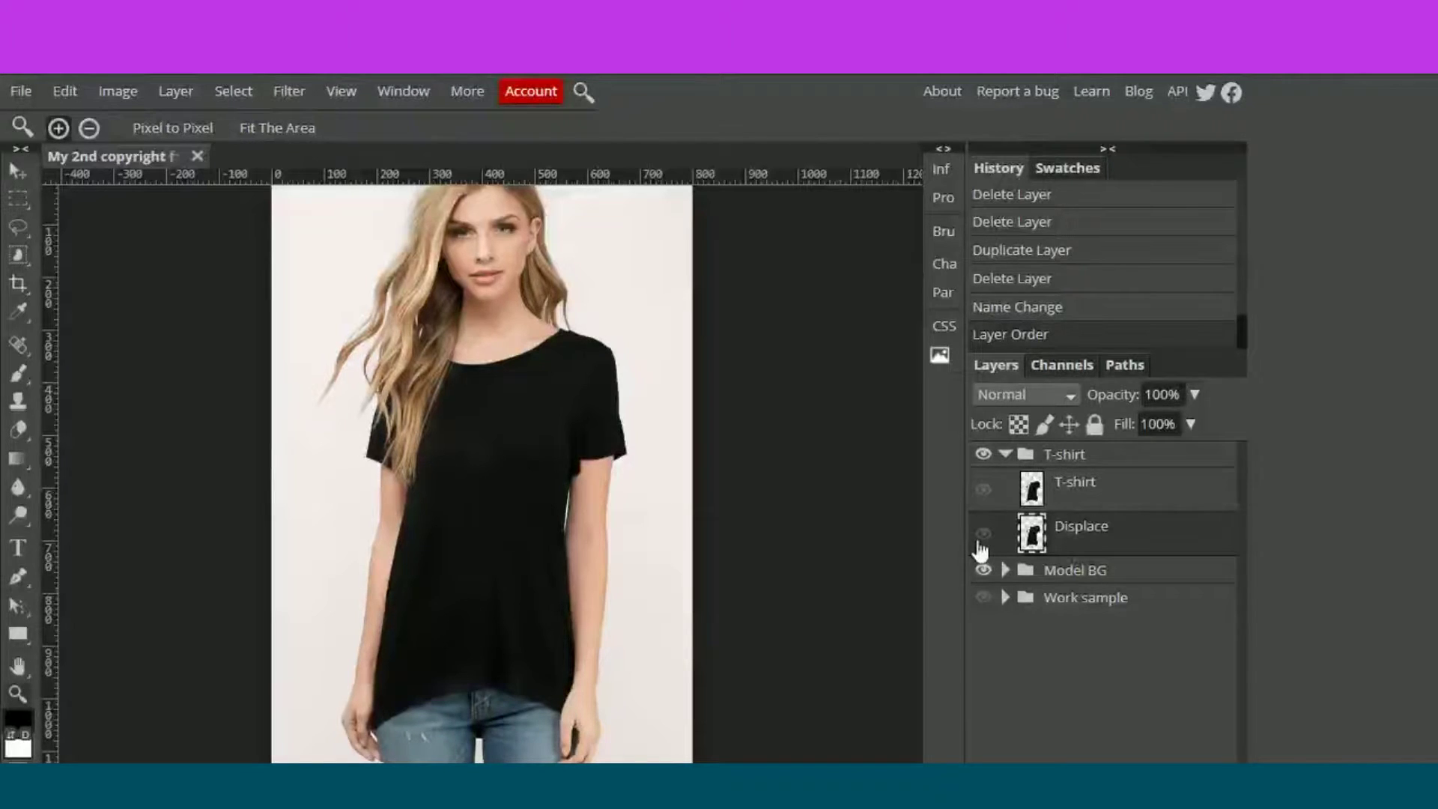
left_click(984, 492)
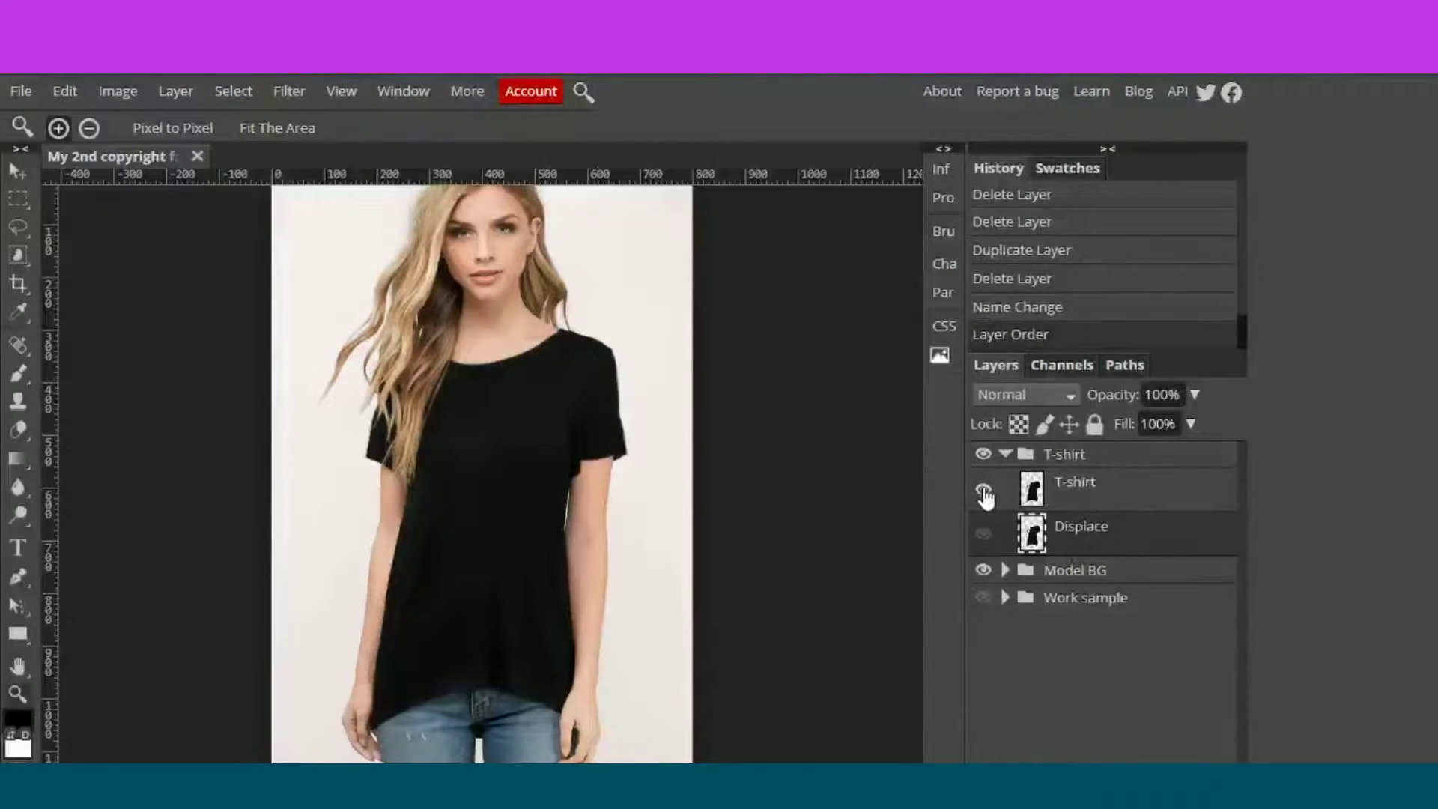
- Add a red Color Fill layer above the T-shirt layer, delete its raster mask and clip it to the T-shirt
left_click(1105, 503)
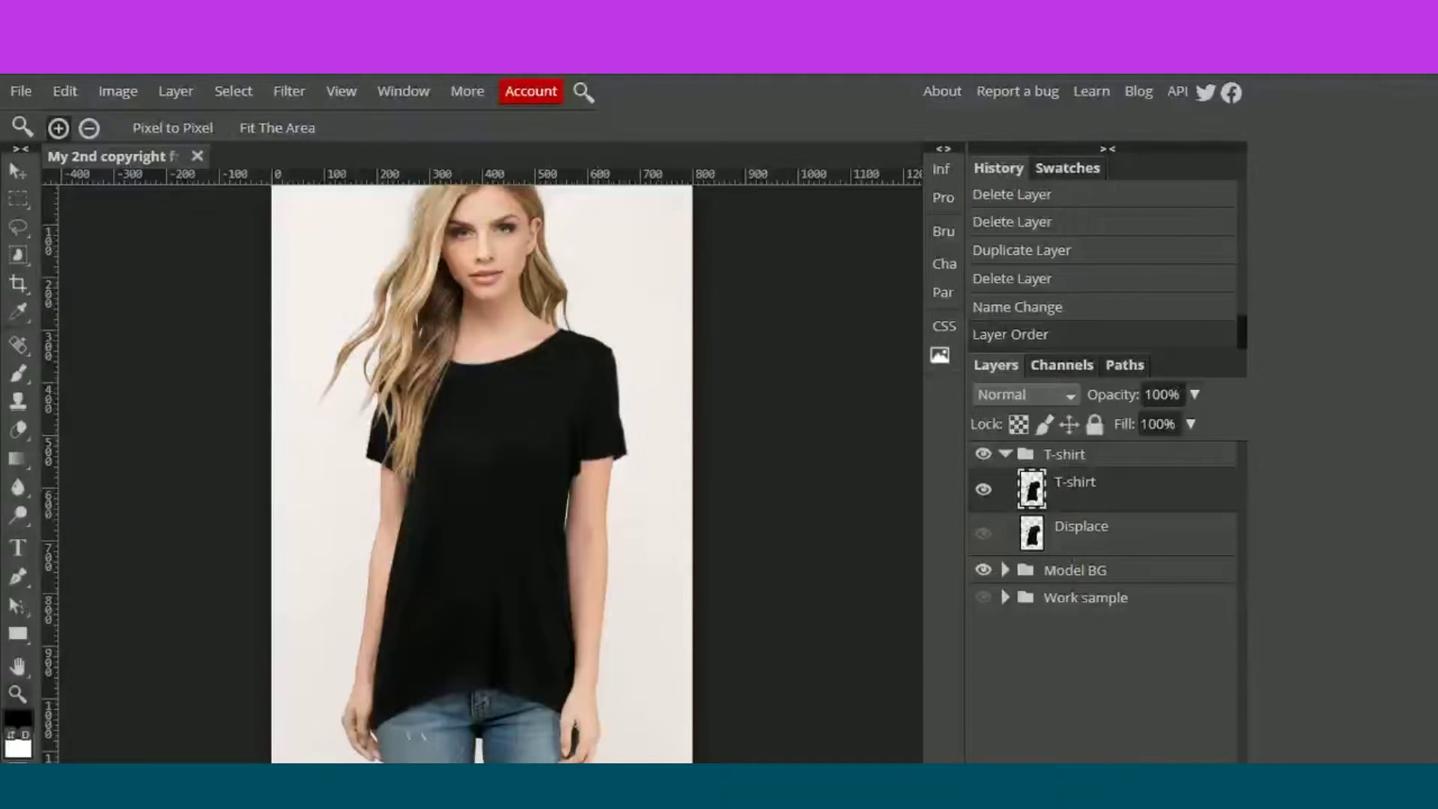
left_click(1123, 786)
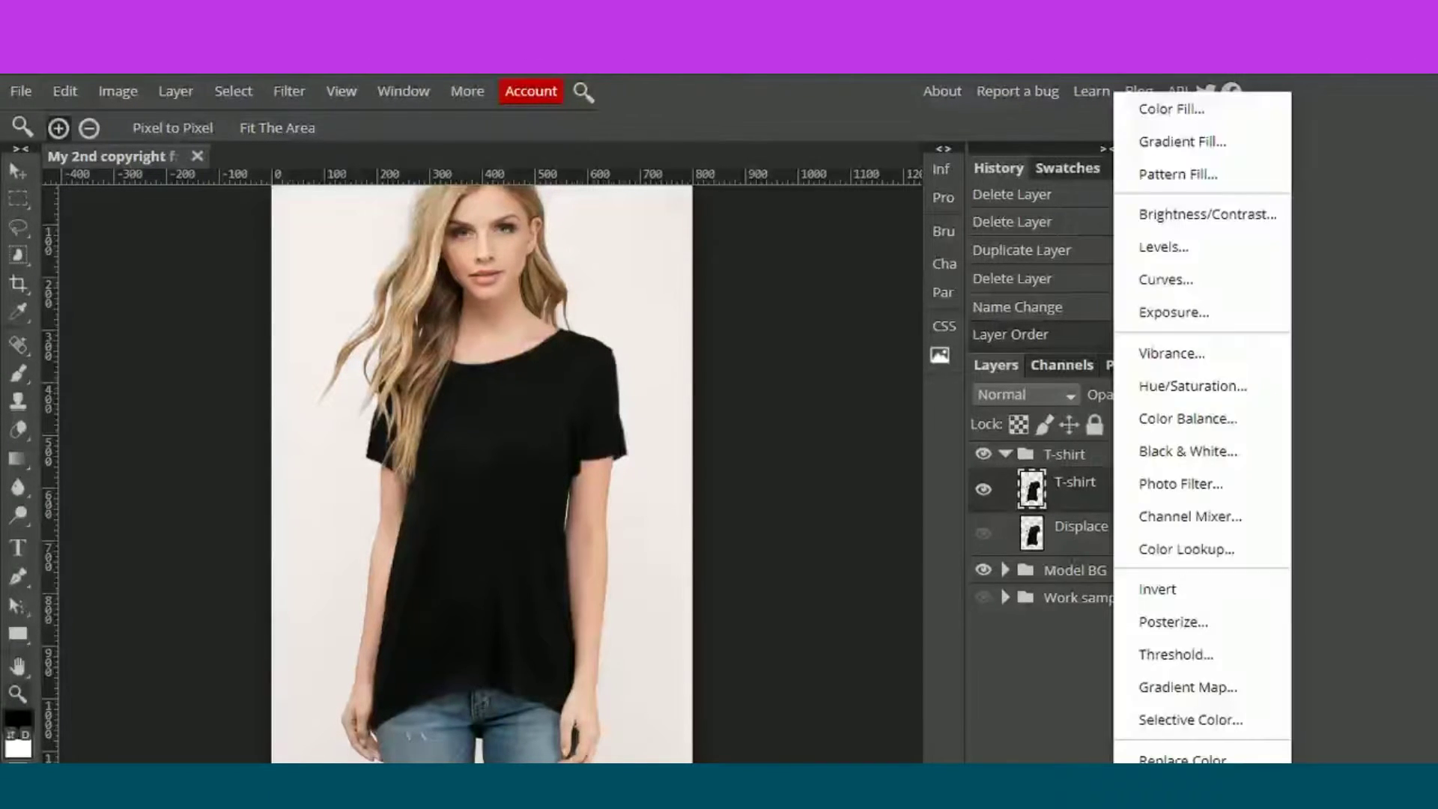
left_click(1188, 111)
left_click_drag(1101, 494, 1217, 786)
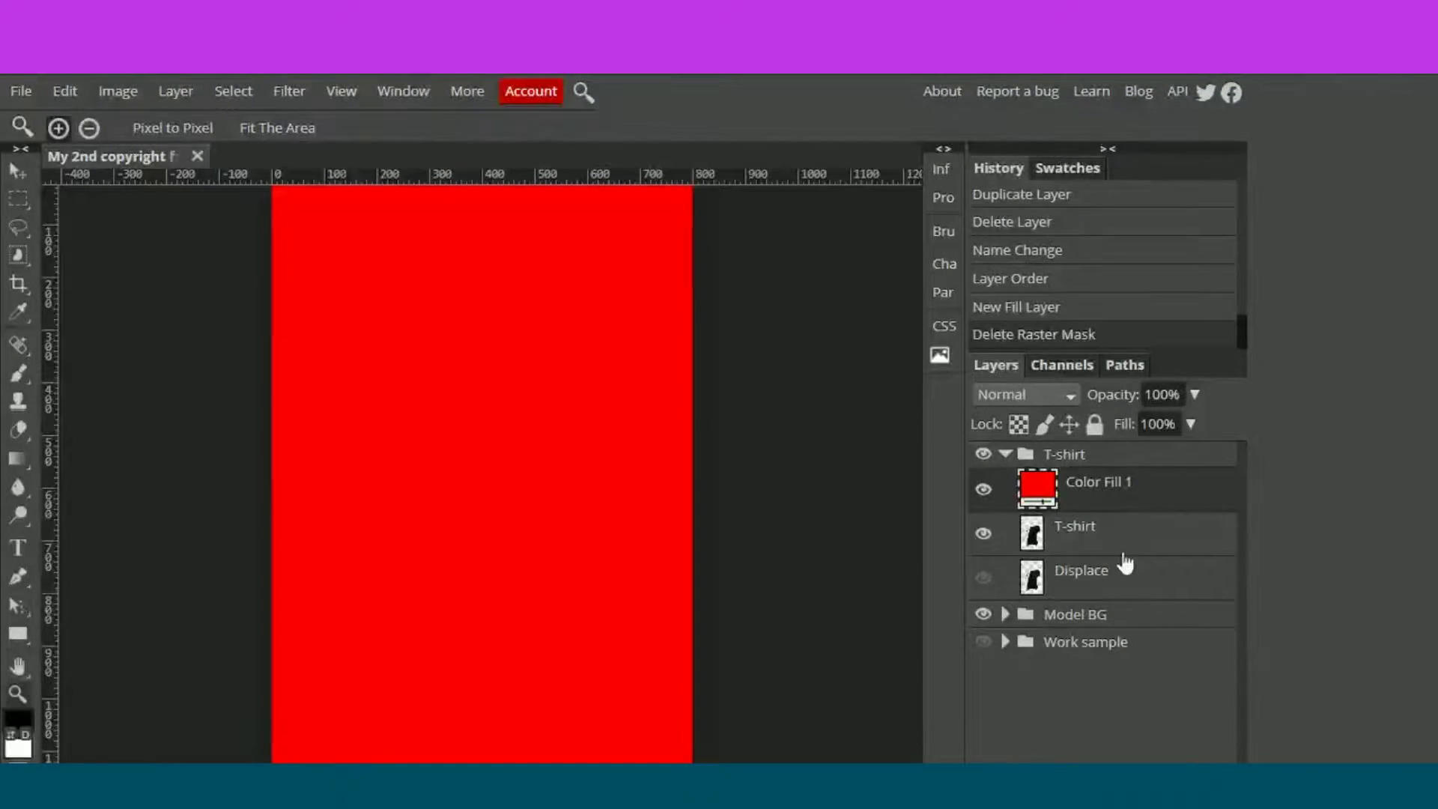
right_click(1084, 521)
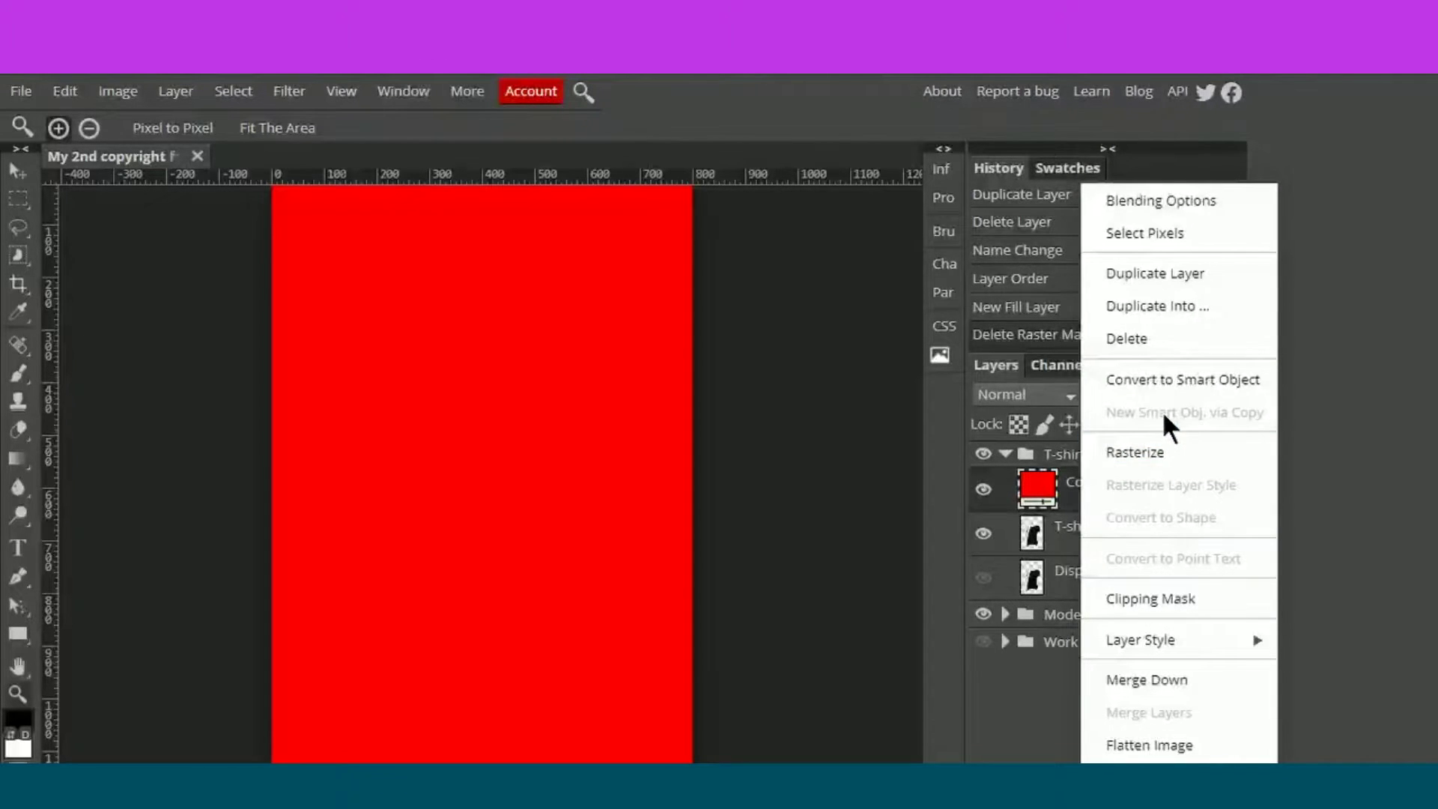
left_click(1167, 602)
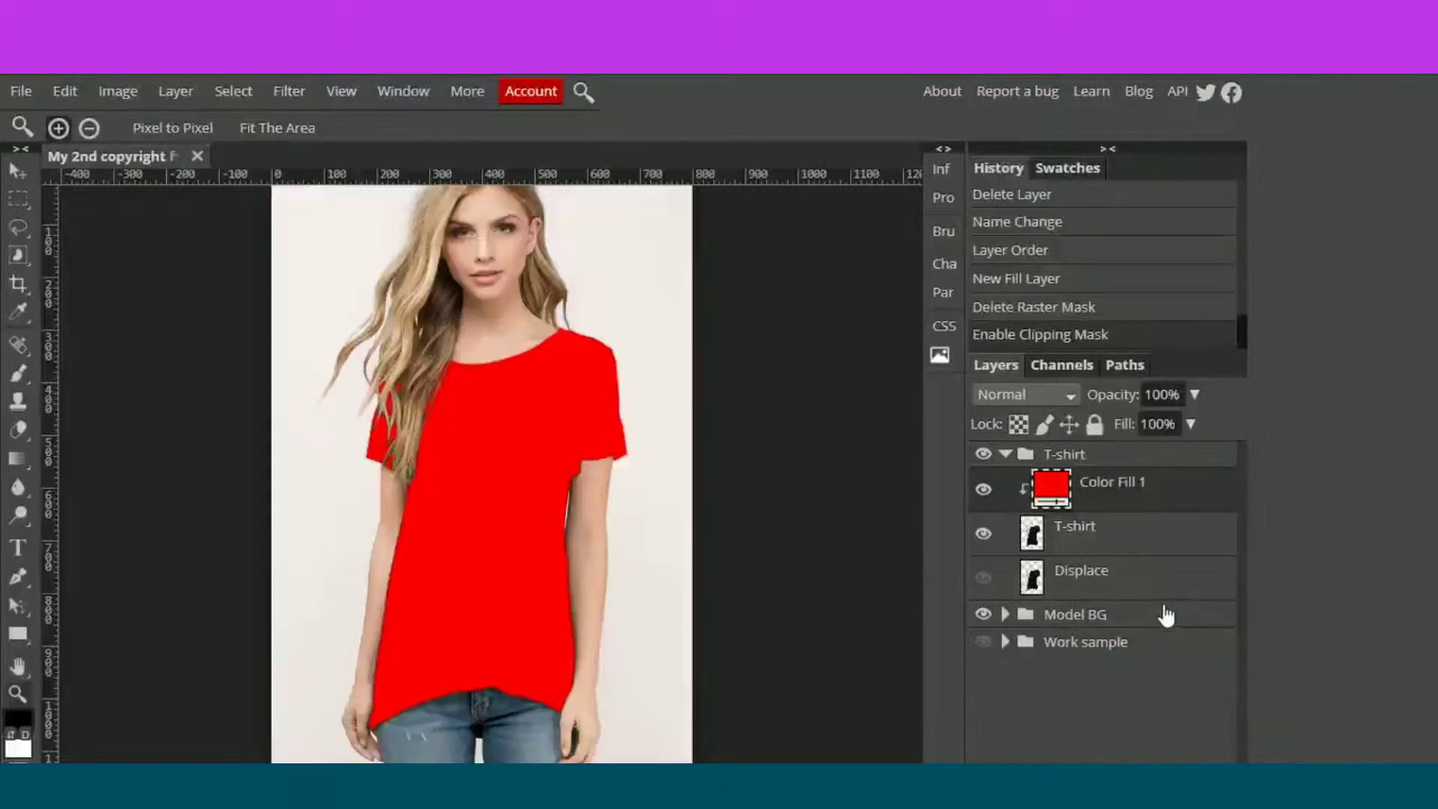
- Set the blend mode of the red fill layer to Color
left_click(1053, 399)
scroll(1052, 598, "down", 3)
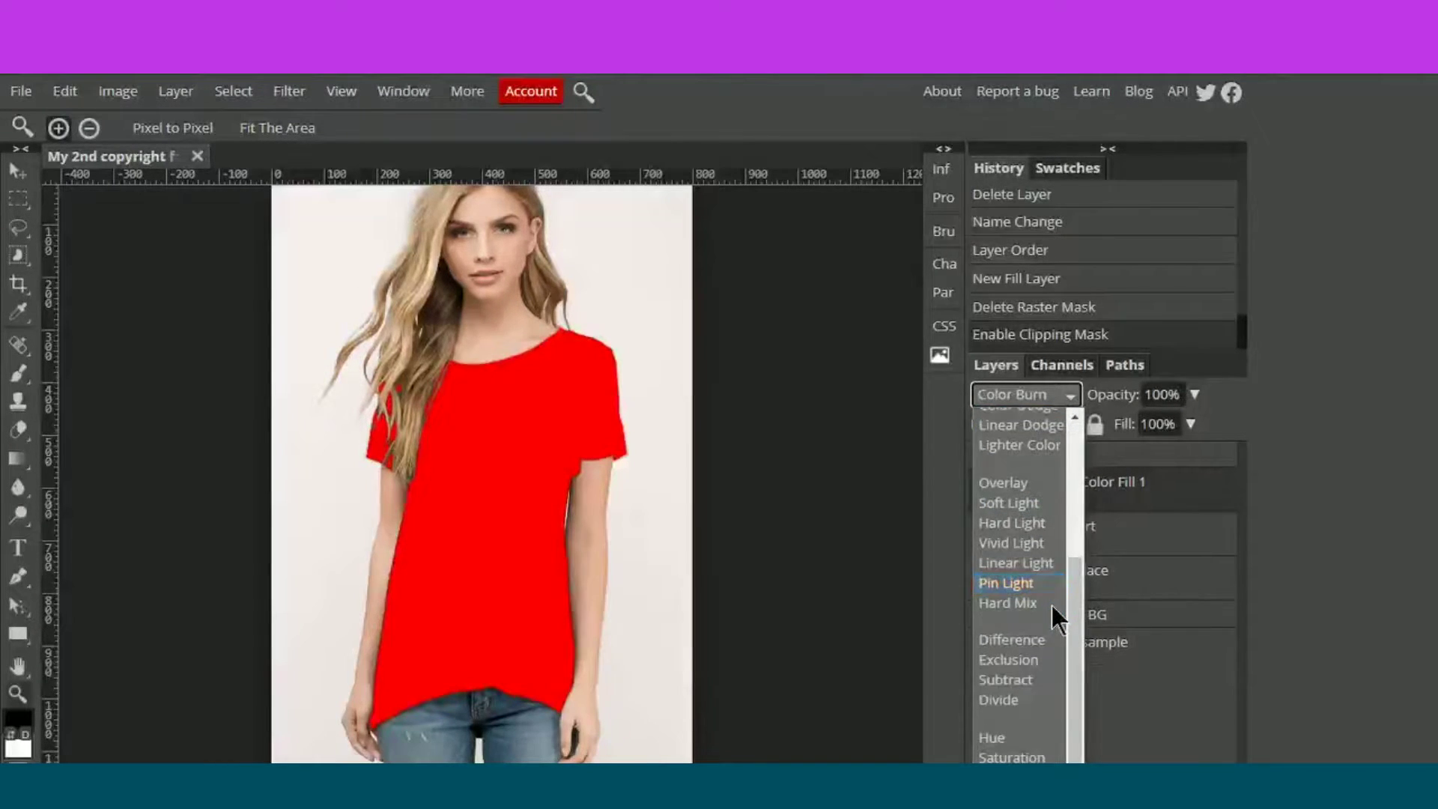
left_click(1008, 734)
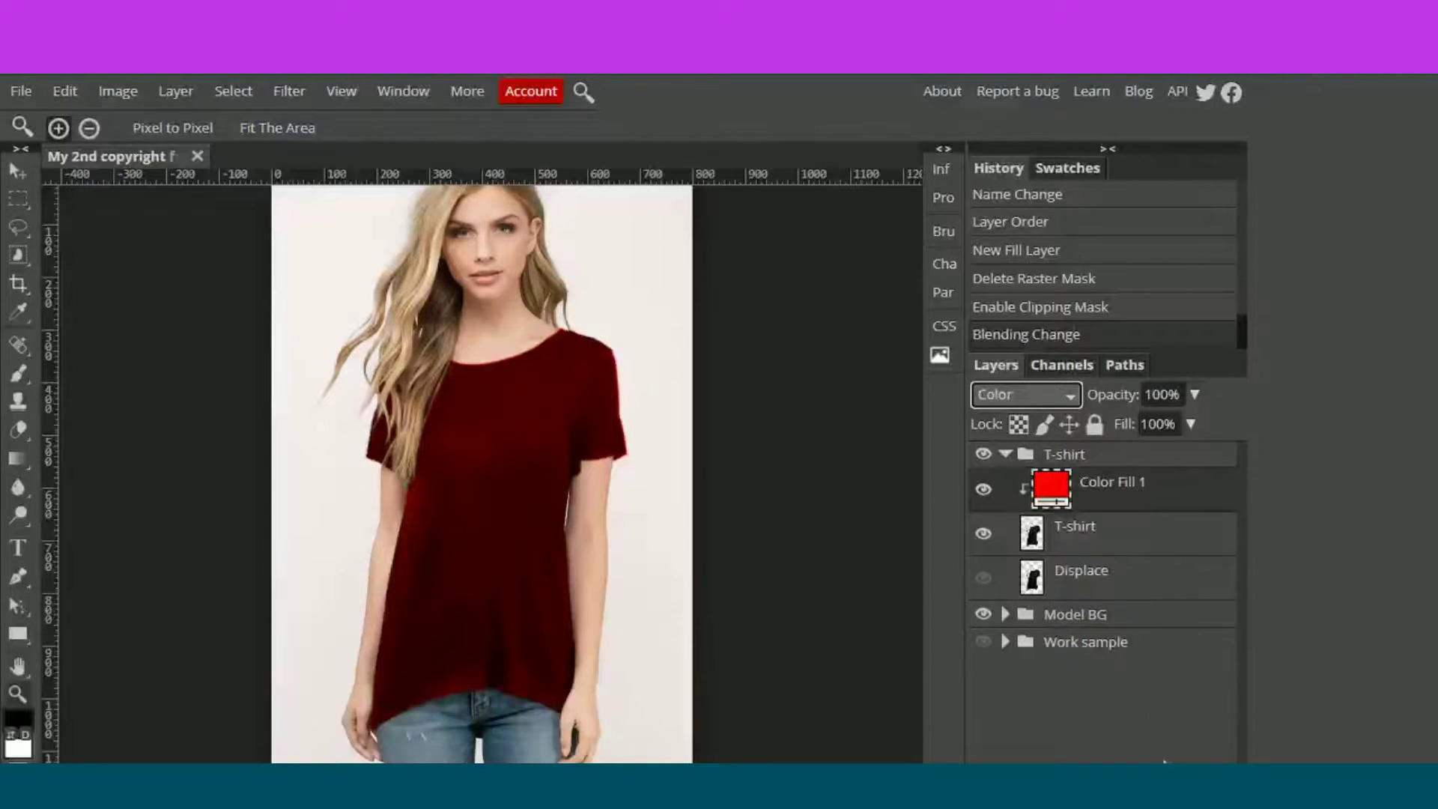
left_click(1074, 779)
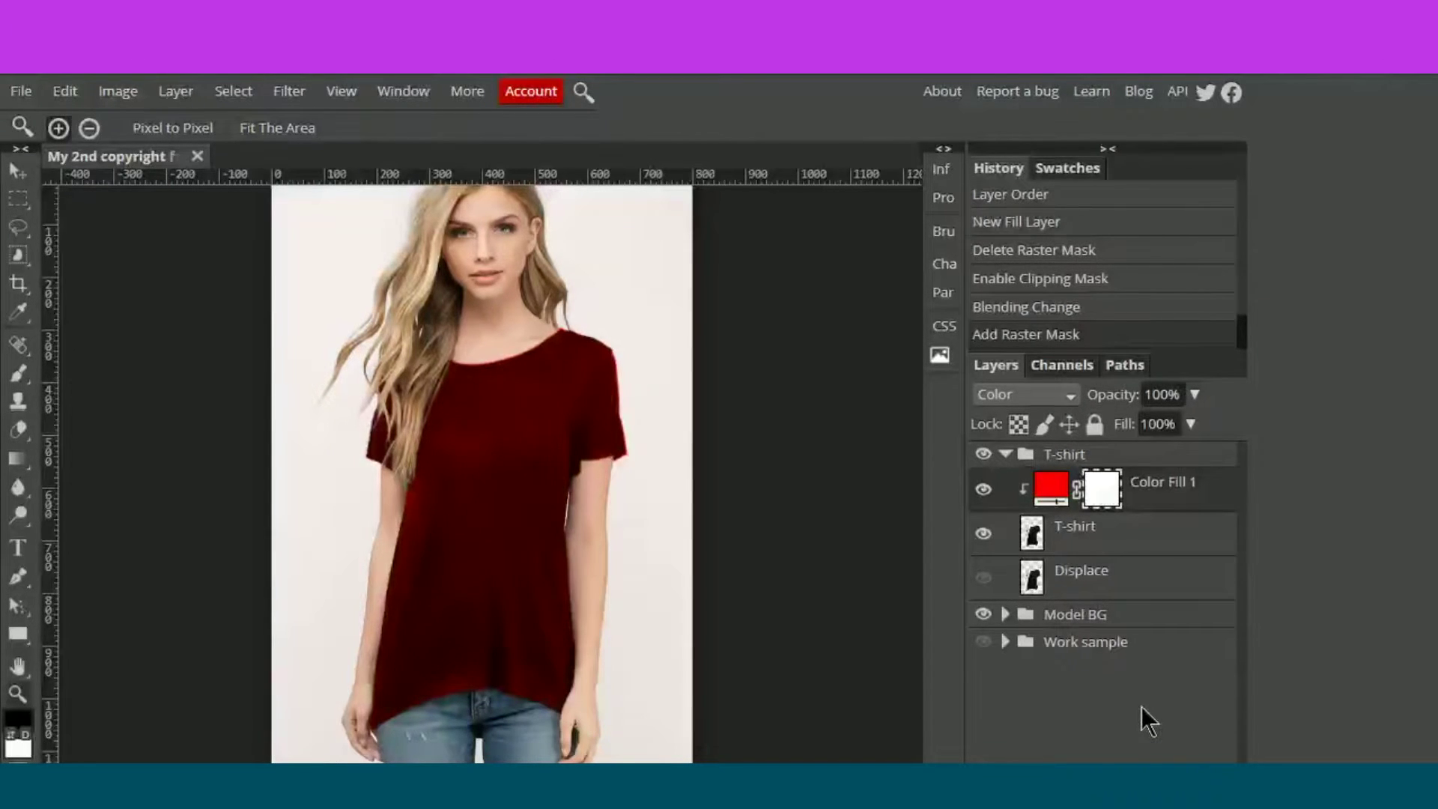
left_click_drag(1115, 506, 1167, 633)
left_click_drag(1102, 488, 1228, 776)
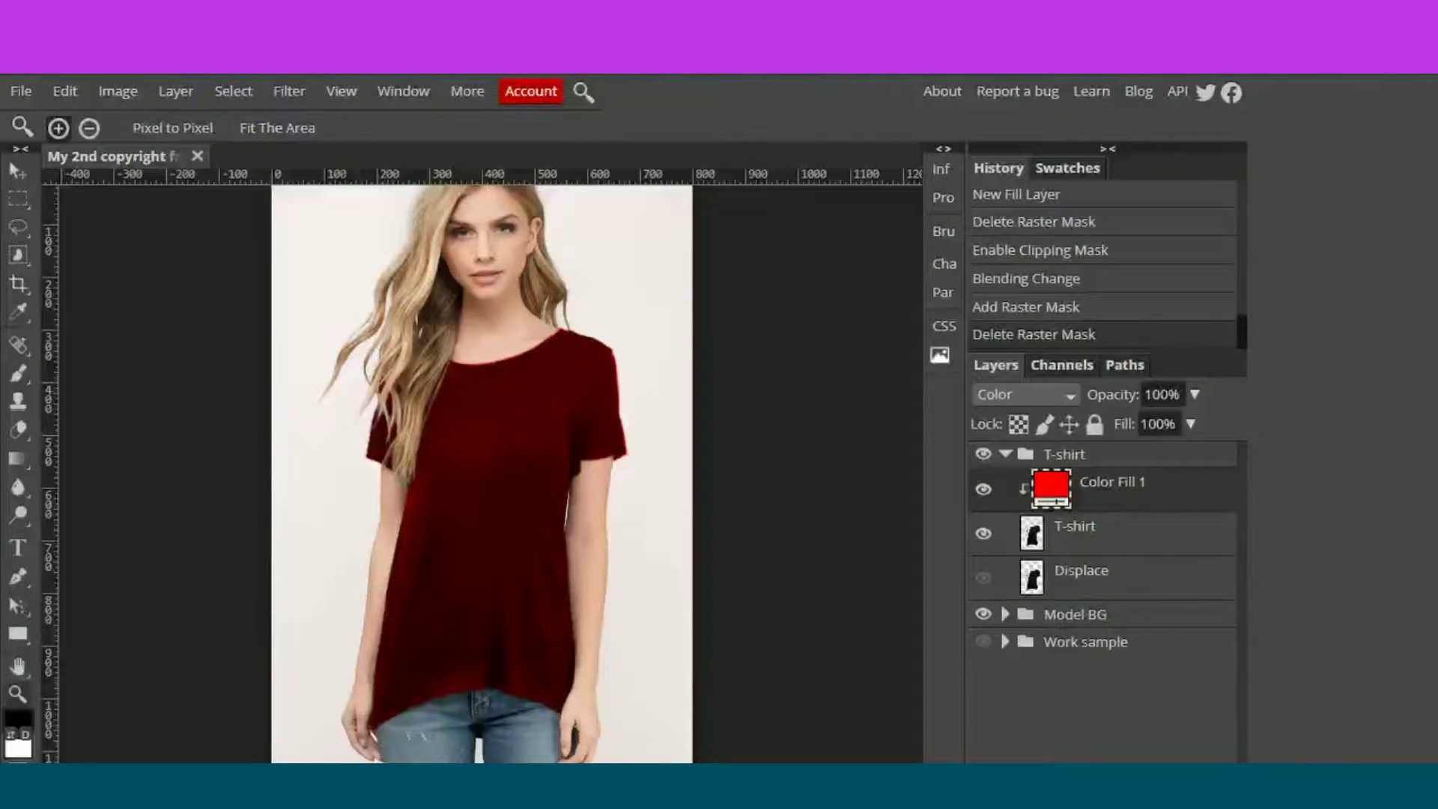
- Add a Levels adjustment above the color fill, clip it to the T-shirt and set its midtone input to 2.59
left_click(1126, 777)
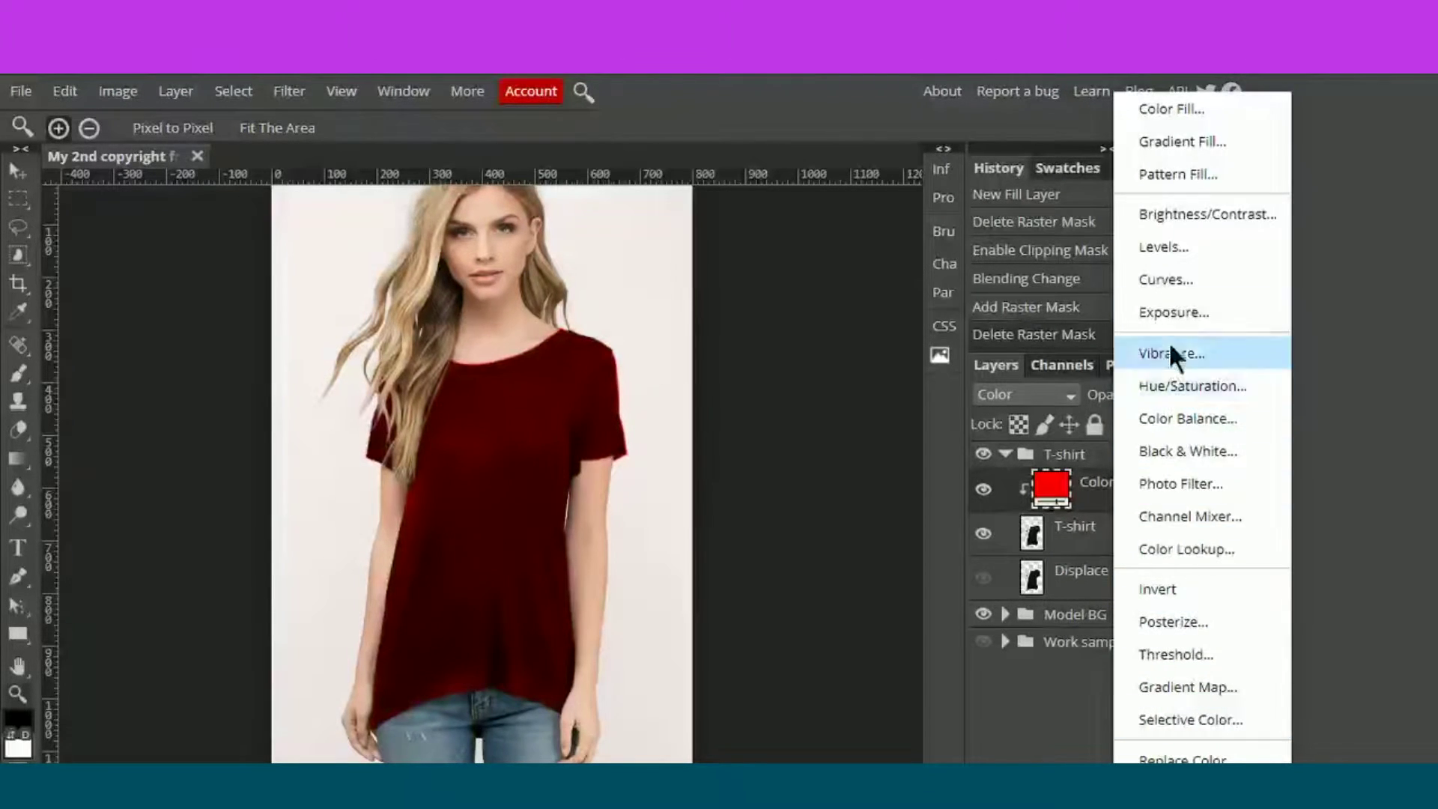
left_click(1189, 249)
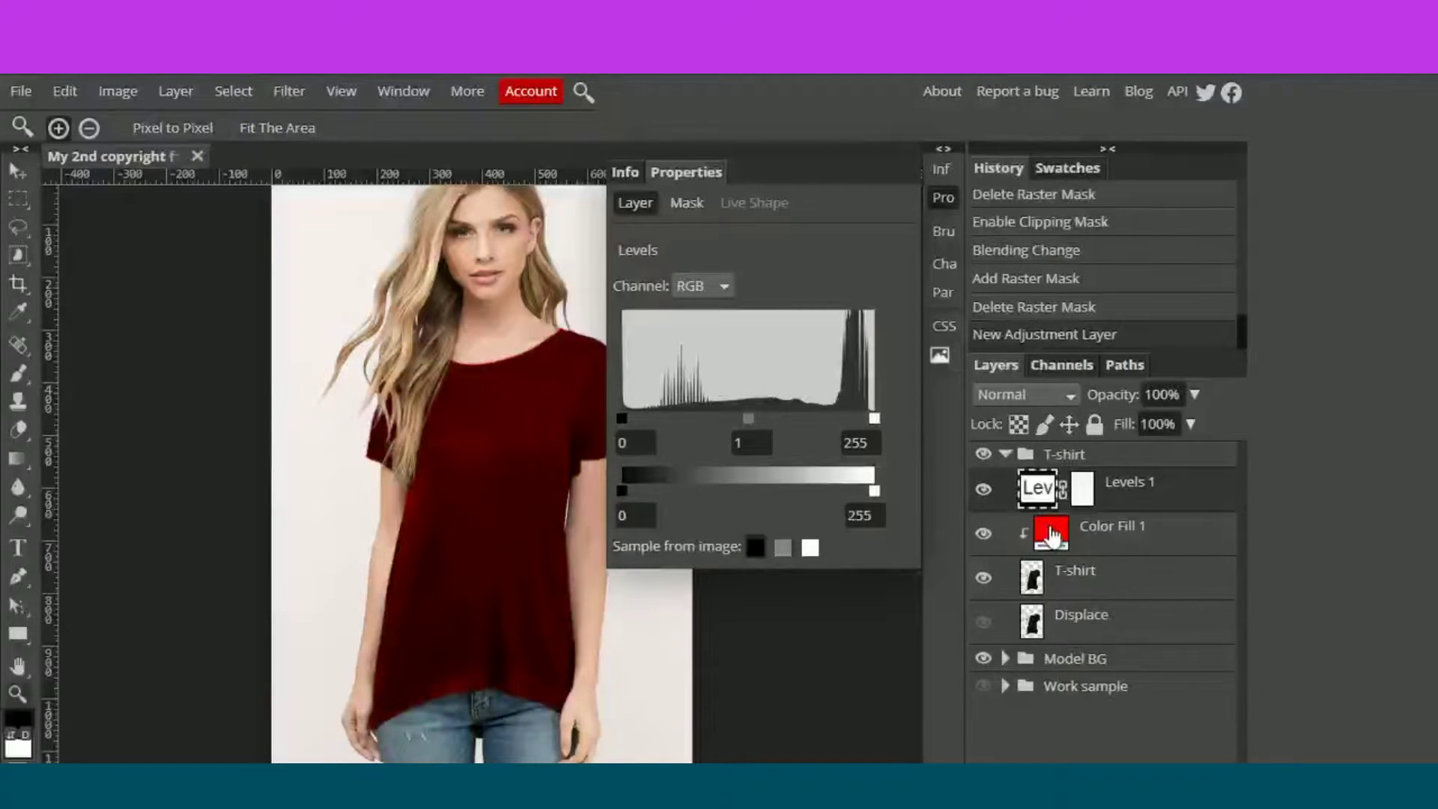
right_click(1038, 491)
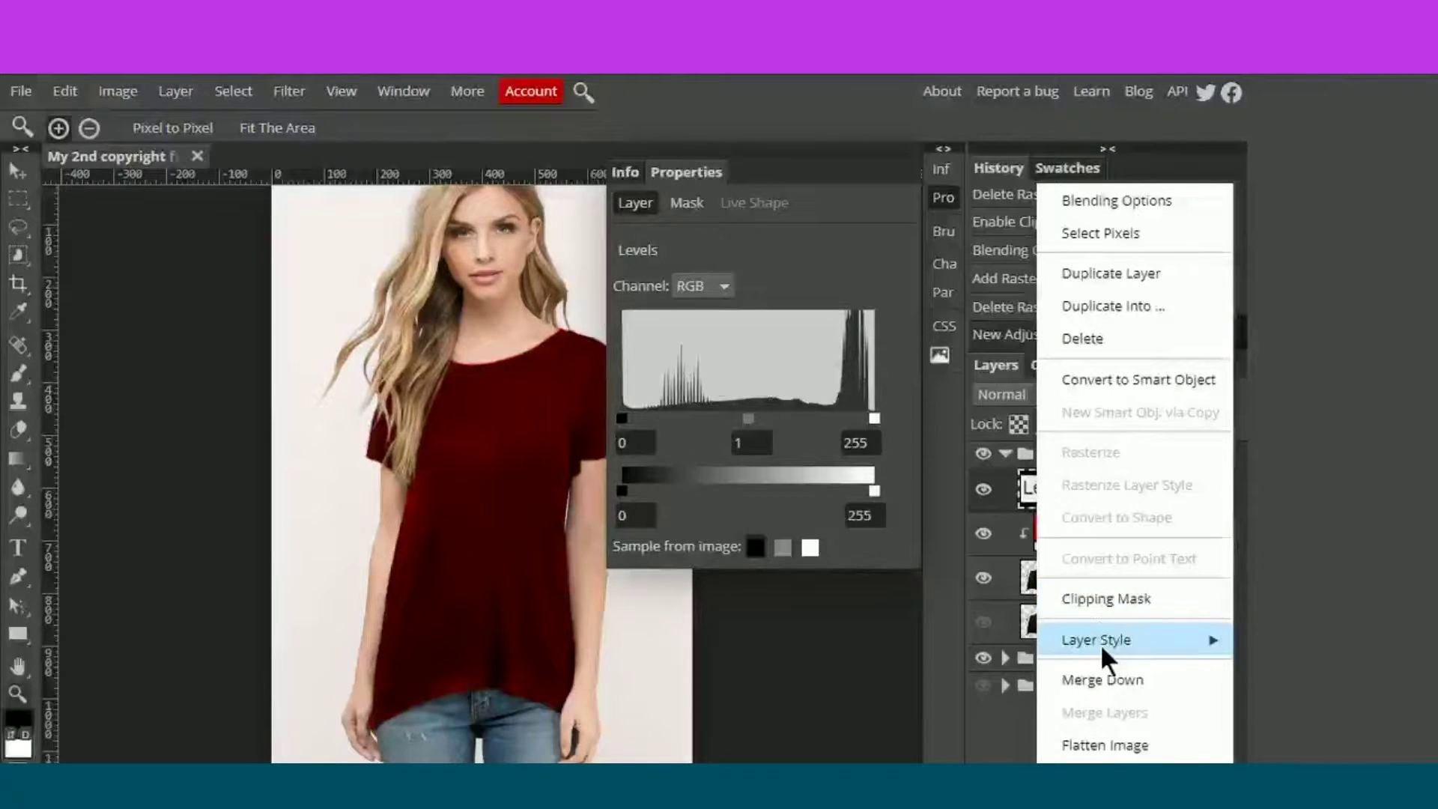
left_click(1108, 598)
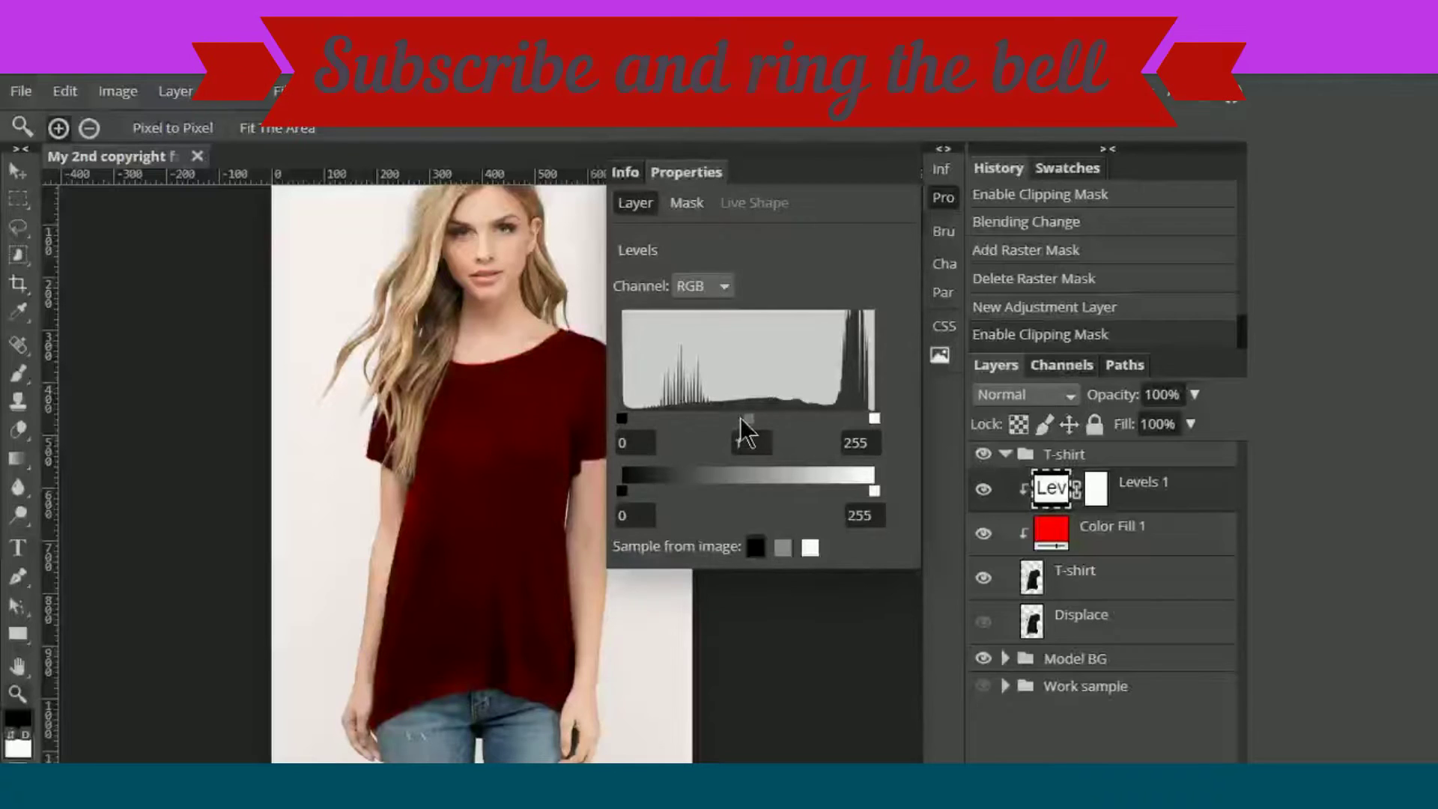
left_click_drag(747, 421, 696, 427)
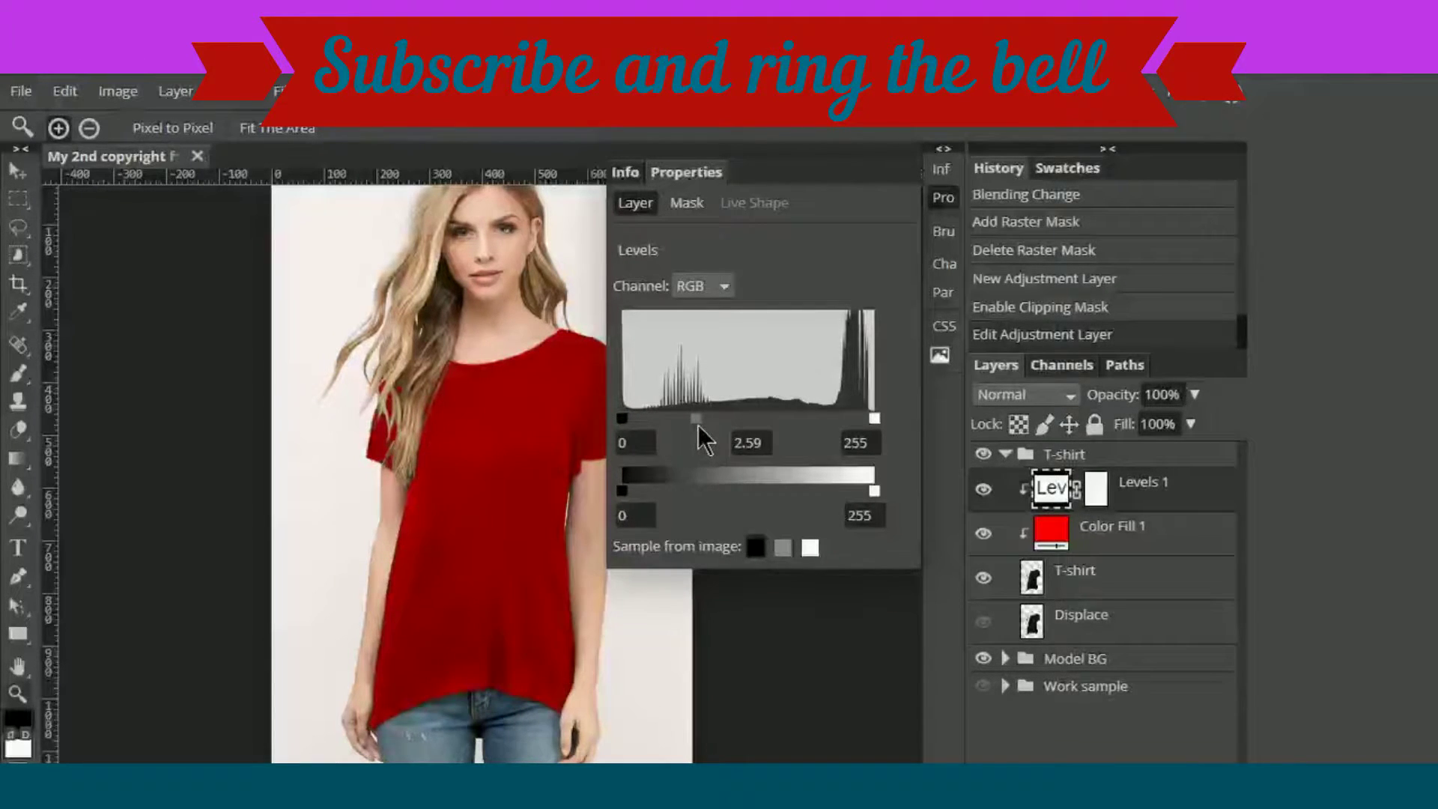
- Change the fill layer's color to the gray-blue 6b7c86 sampled from the model's jeans
left_click(1049, 534)
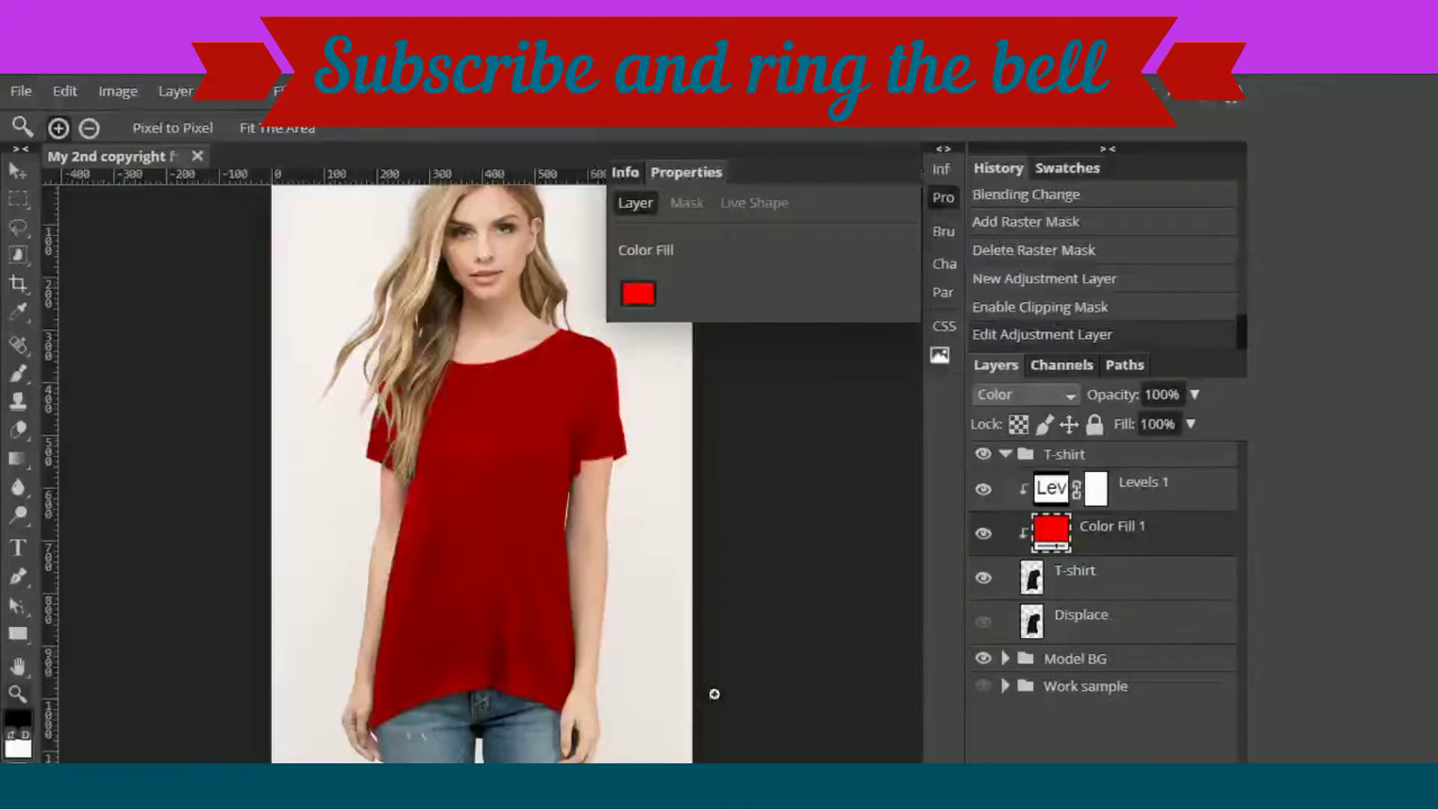
left_click(633, 294)
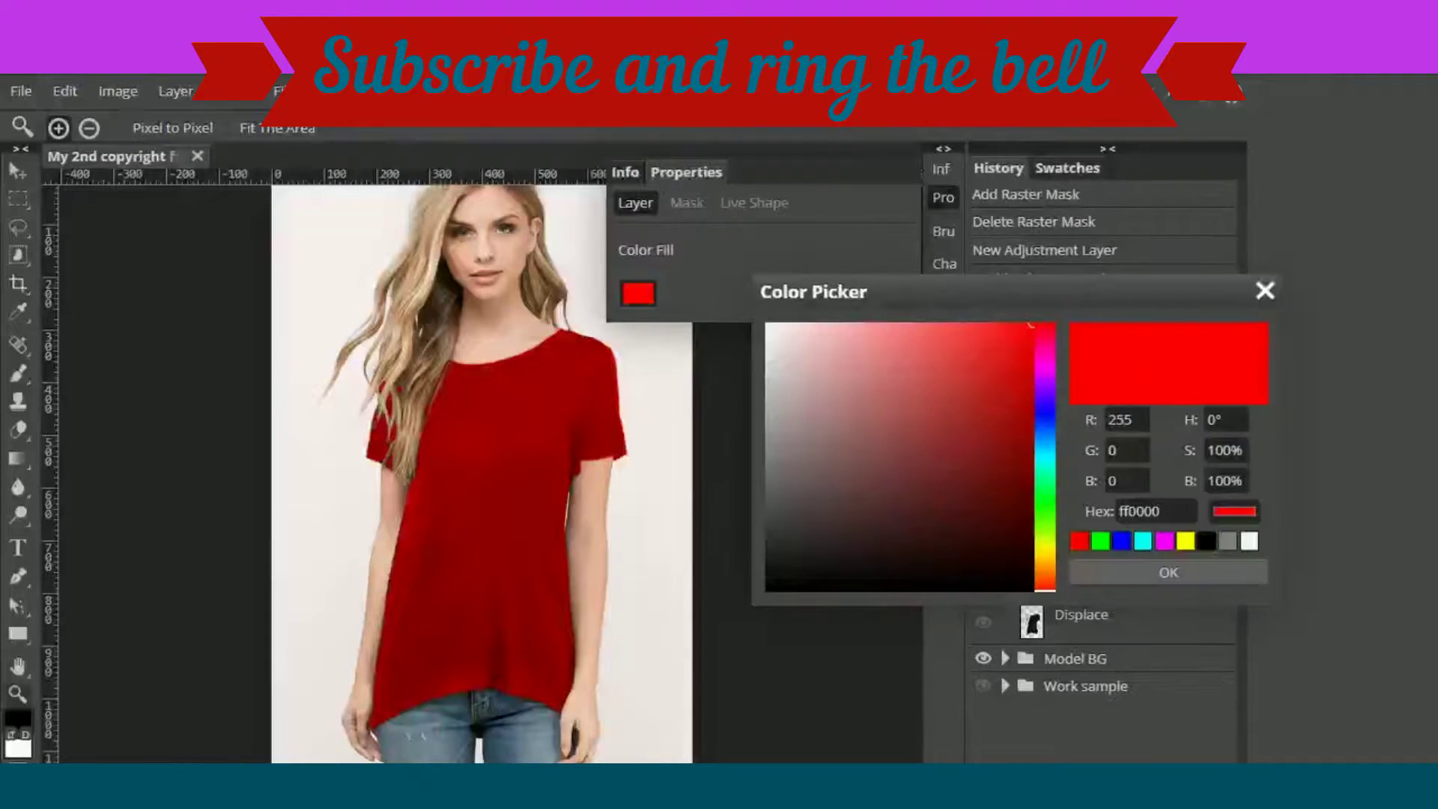
left_click(534, 756)
left_click(1124, 574)
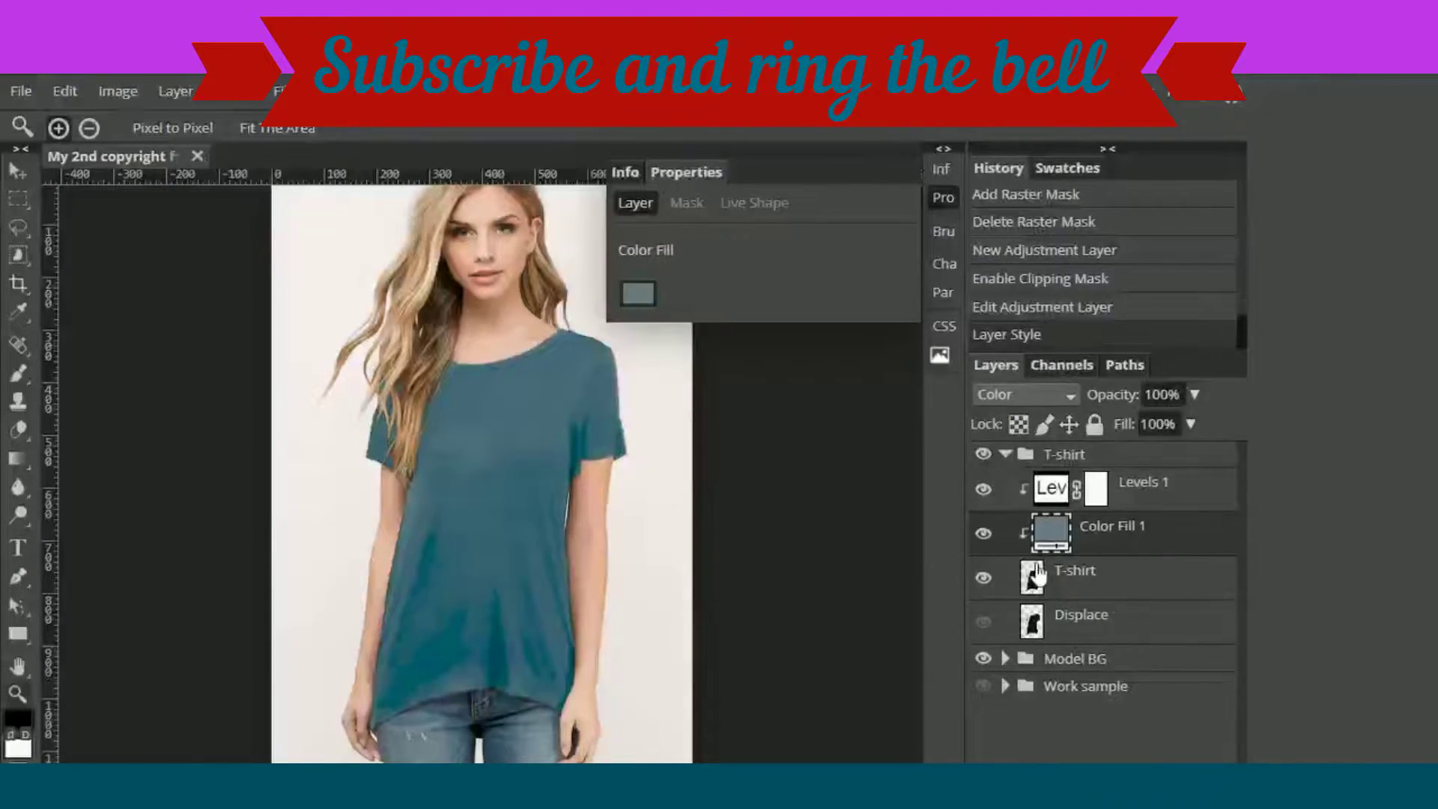
left_click(643, 296)
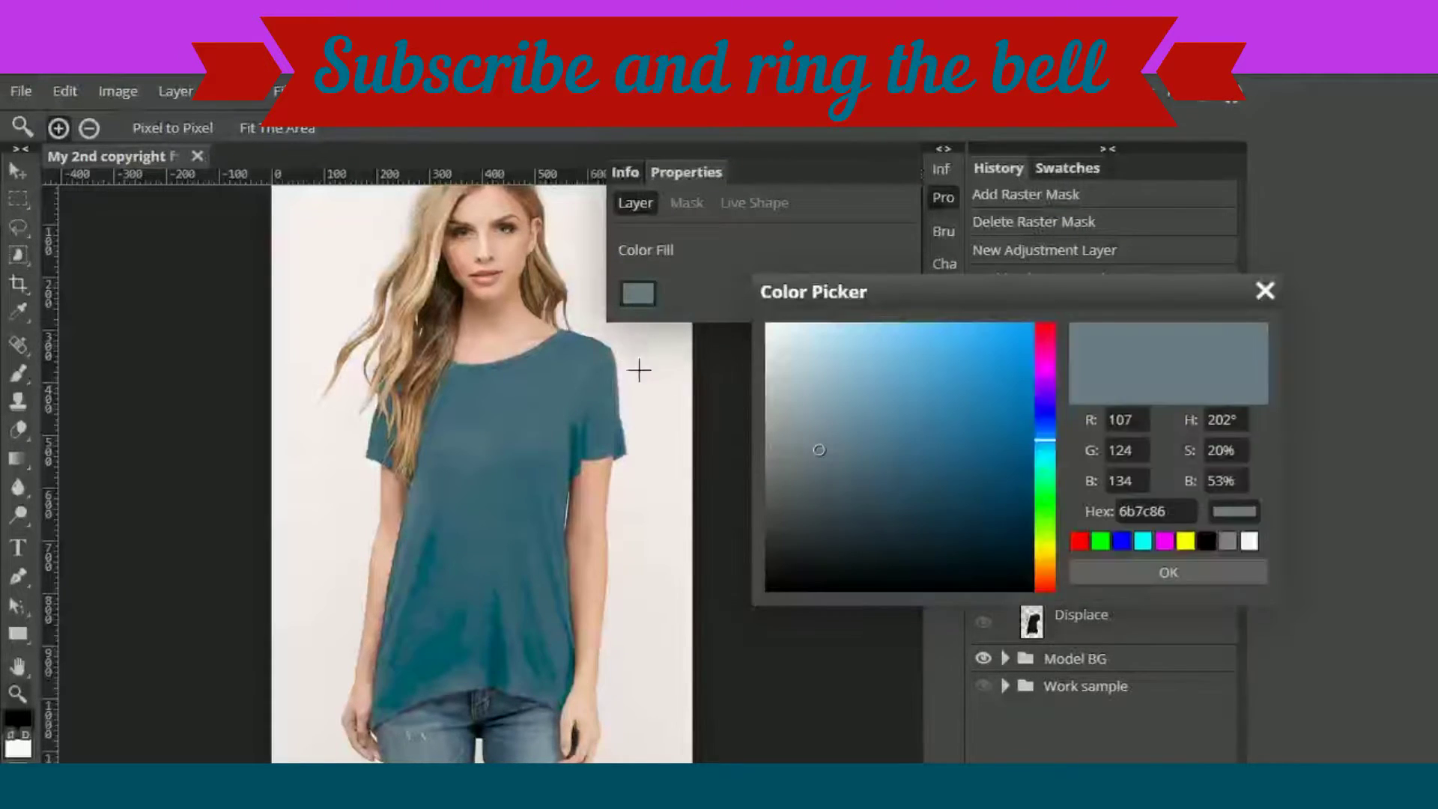
left_click(1147, 579)
- Set the midtone input of the Levels adjustment to 2.4, keeping the black and white inputs at 0 and 255
left_click(1052, 488)
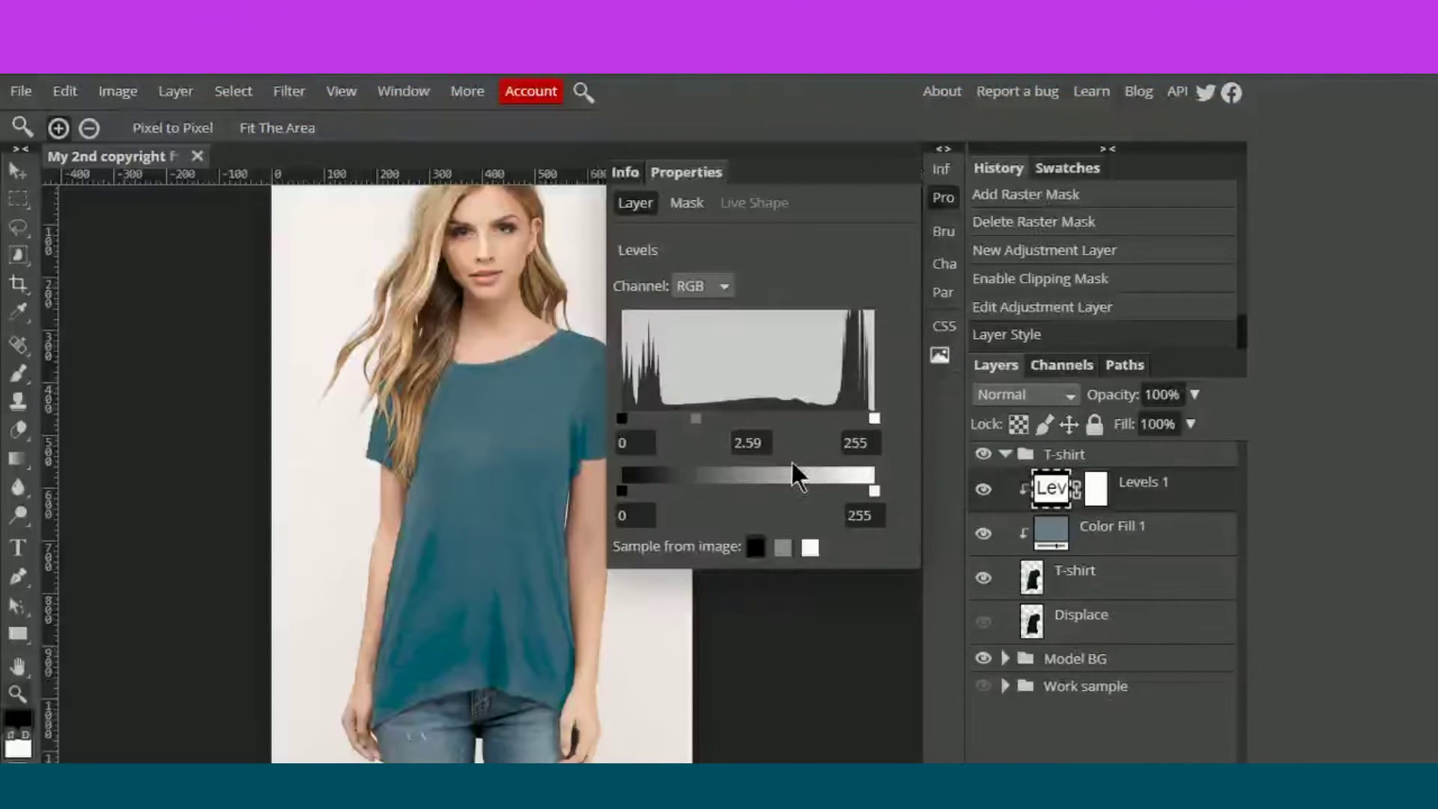
mouse_move(695, 417)
left_mouse_down()
mouse_move(720, 421)
mouse_move(700, 419)
left_mouse_up()
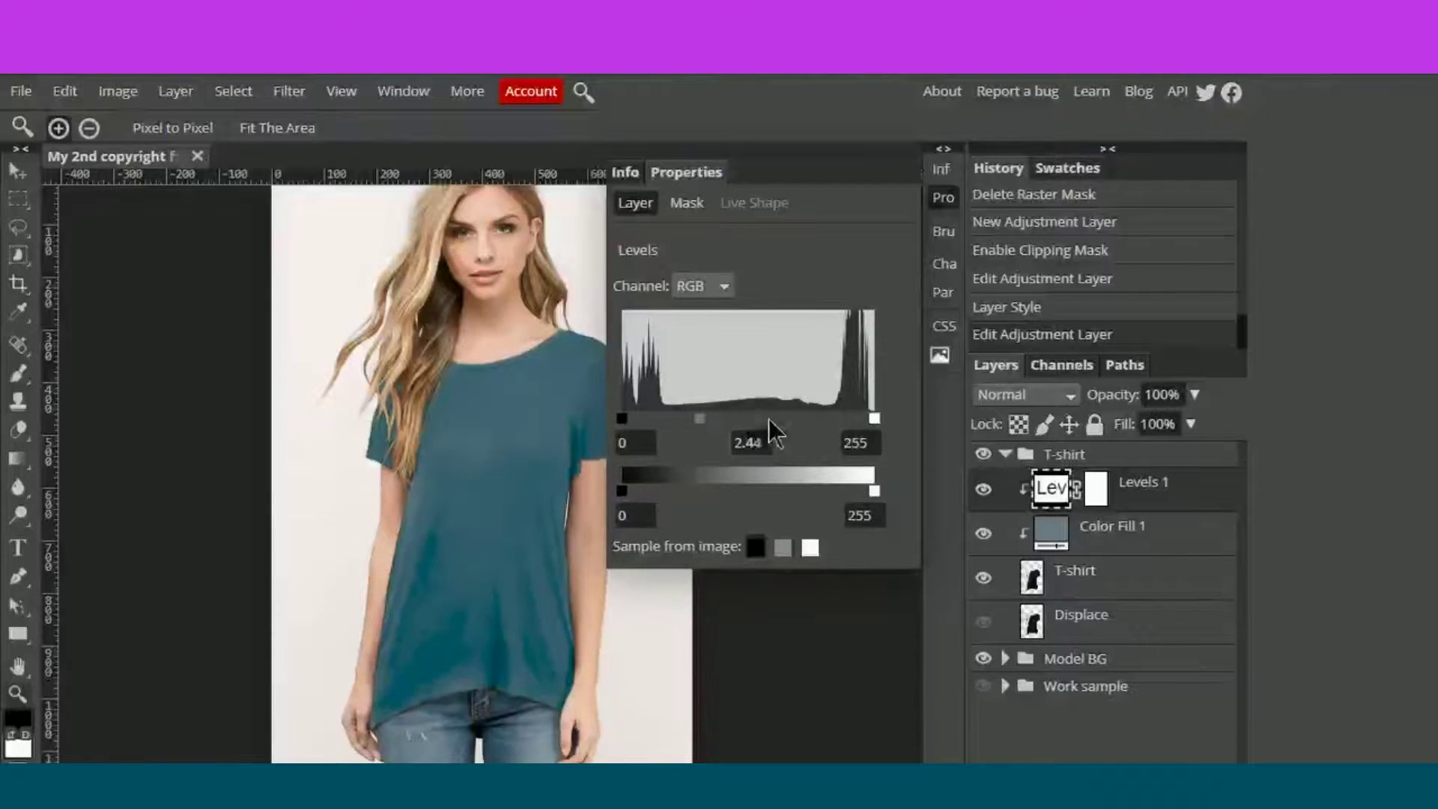
mouse_move(878, 420)
left_mouse_down()
mouse_move(771, 425)
mouse_move(875, 427)
left_mouse_up()
left_click_drag(622, 419, 699, 418)
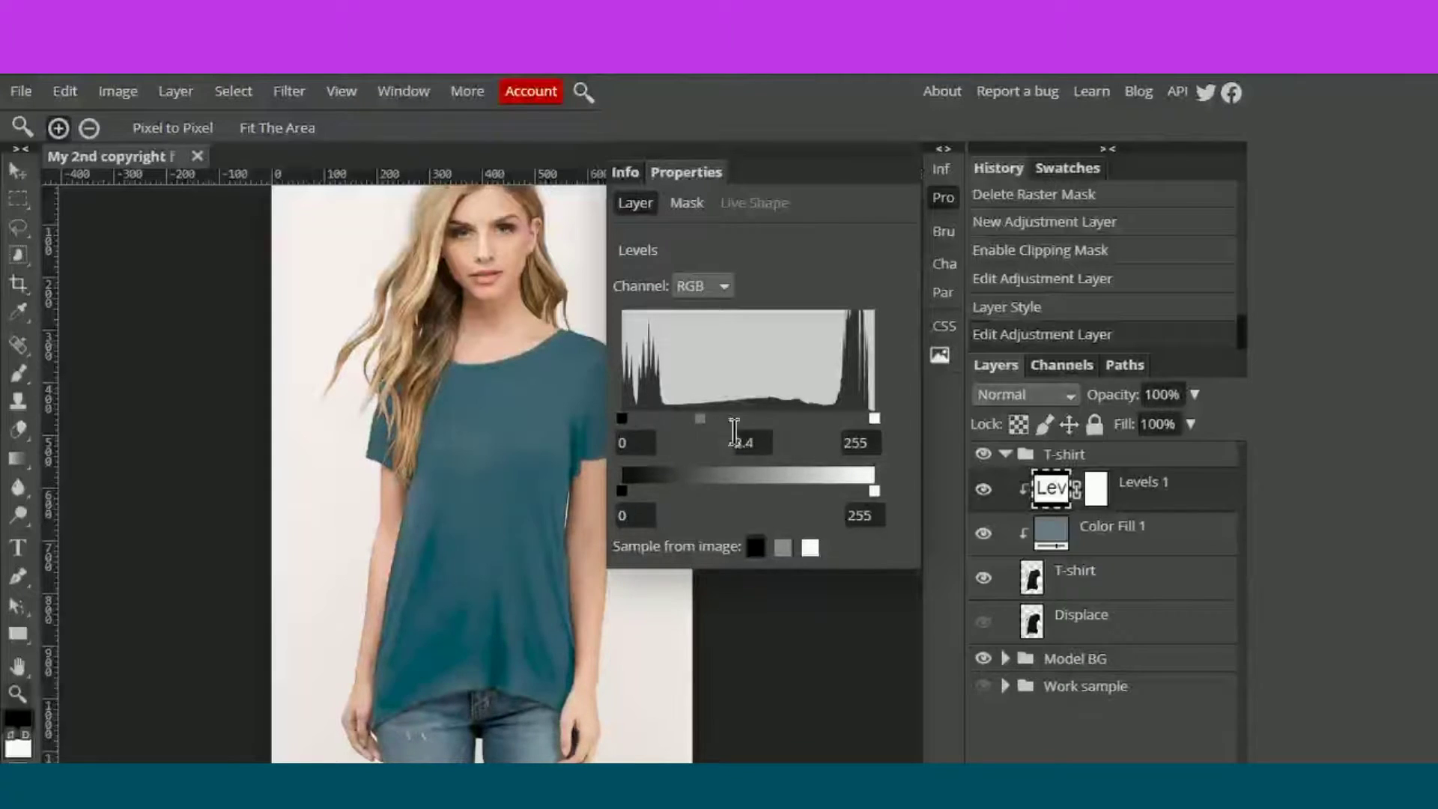
- Try narrowing the output range of the Levels adjustment to 31 for black and 224 for white
left_click_drag(874, 492, 844, 492)
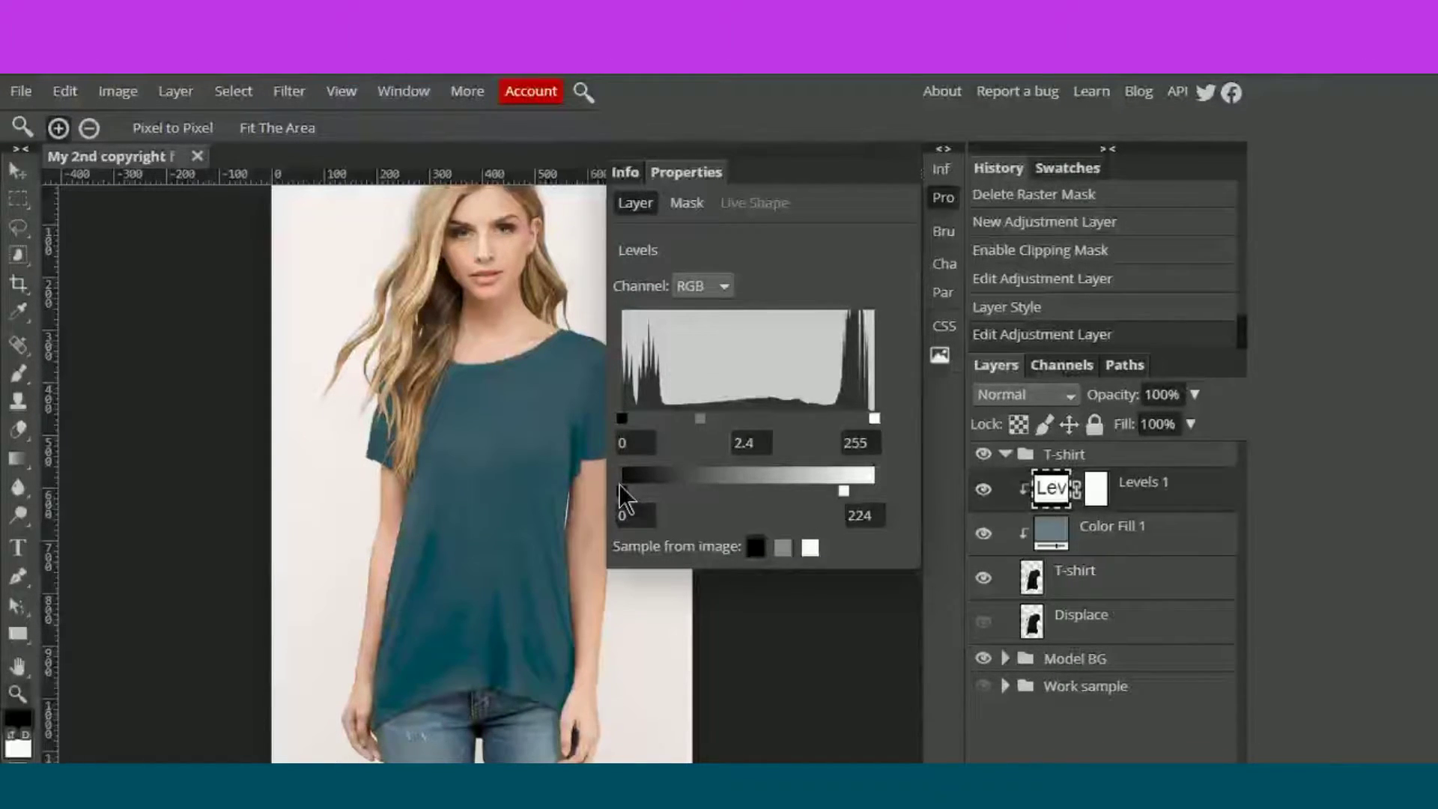
left_click_drag(620, 488, 654, 499)
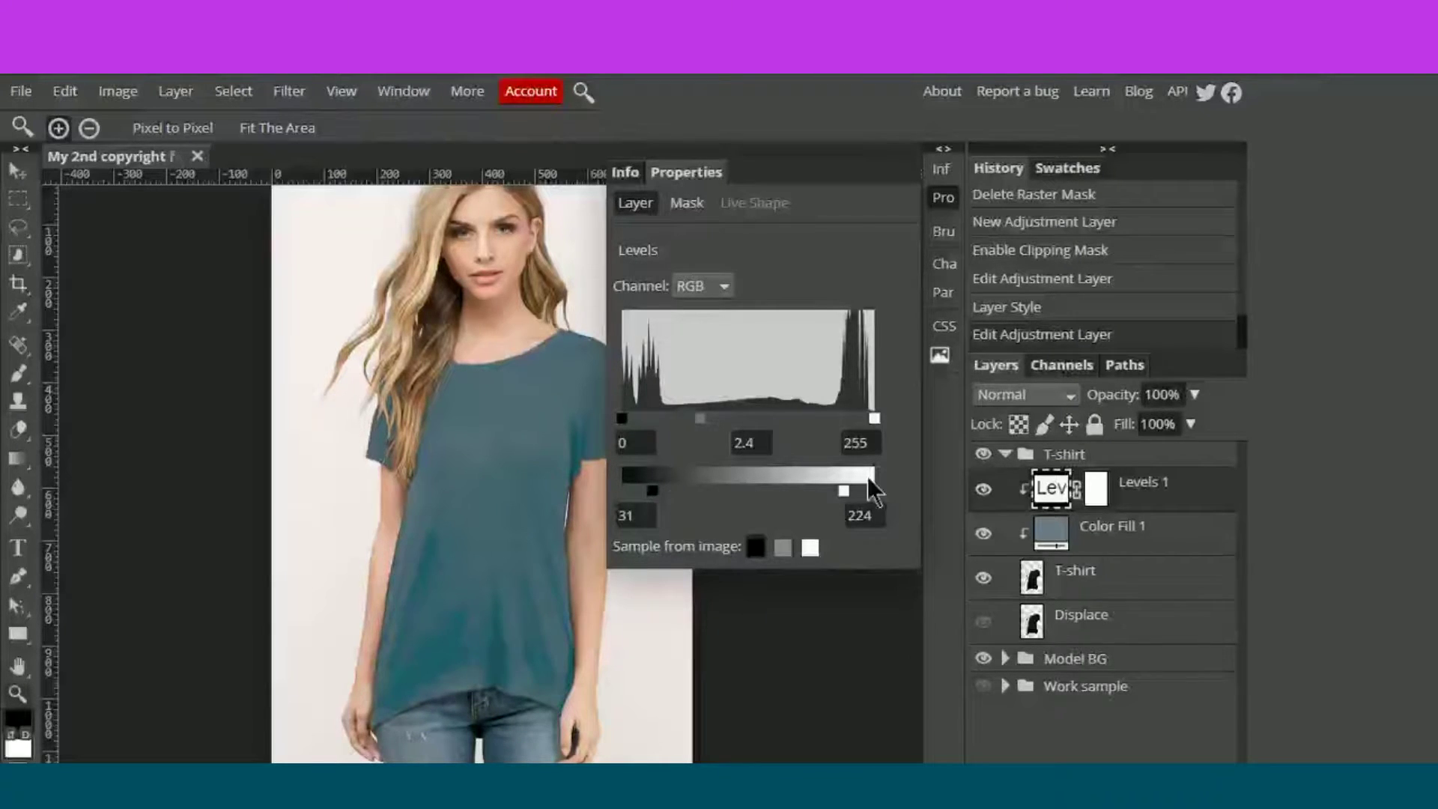
left_click(944, 197)
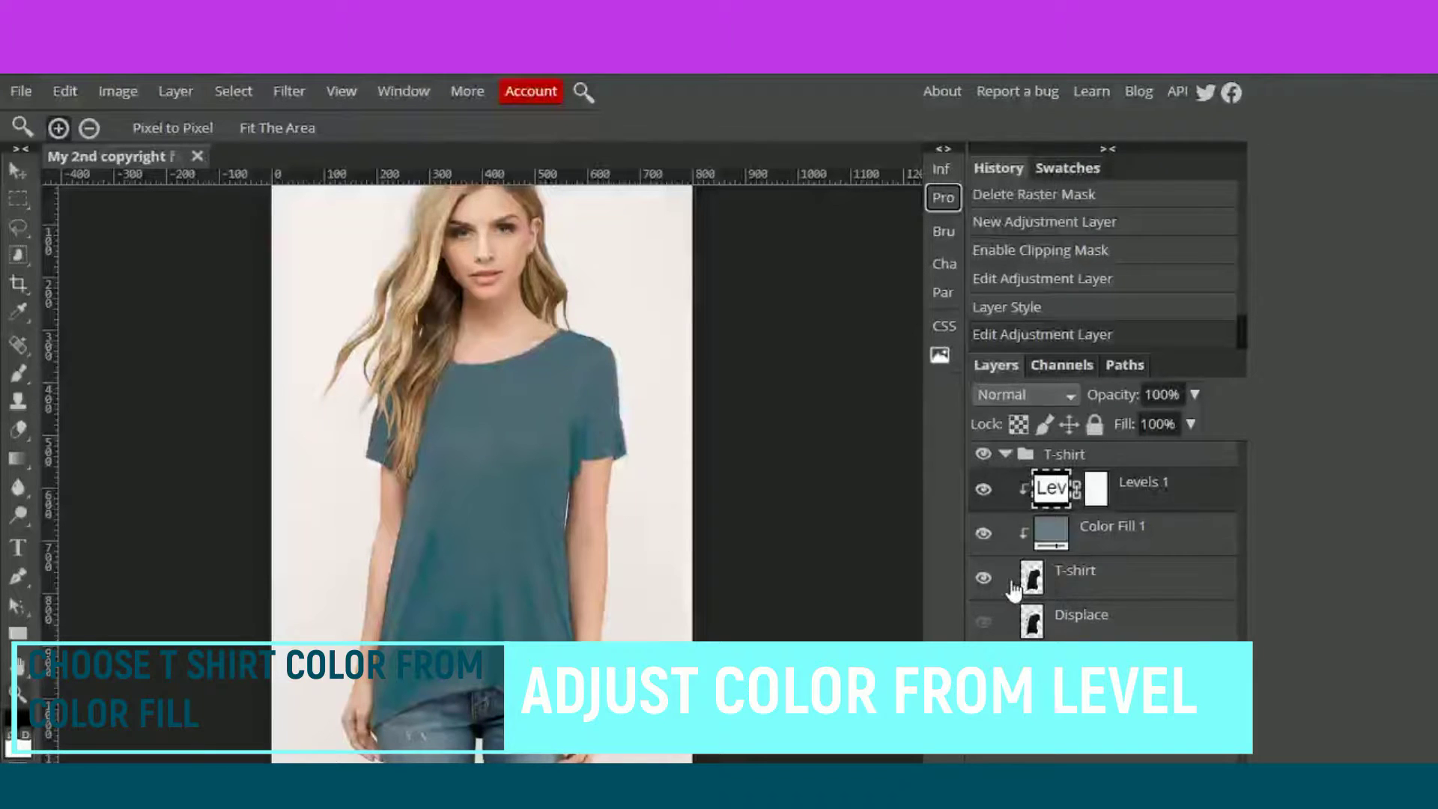
- Restore the Levels adjustment's output range to 0 and 255 and set its midtone input to 1.7
double_click(1043, 495)
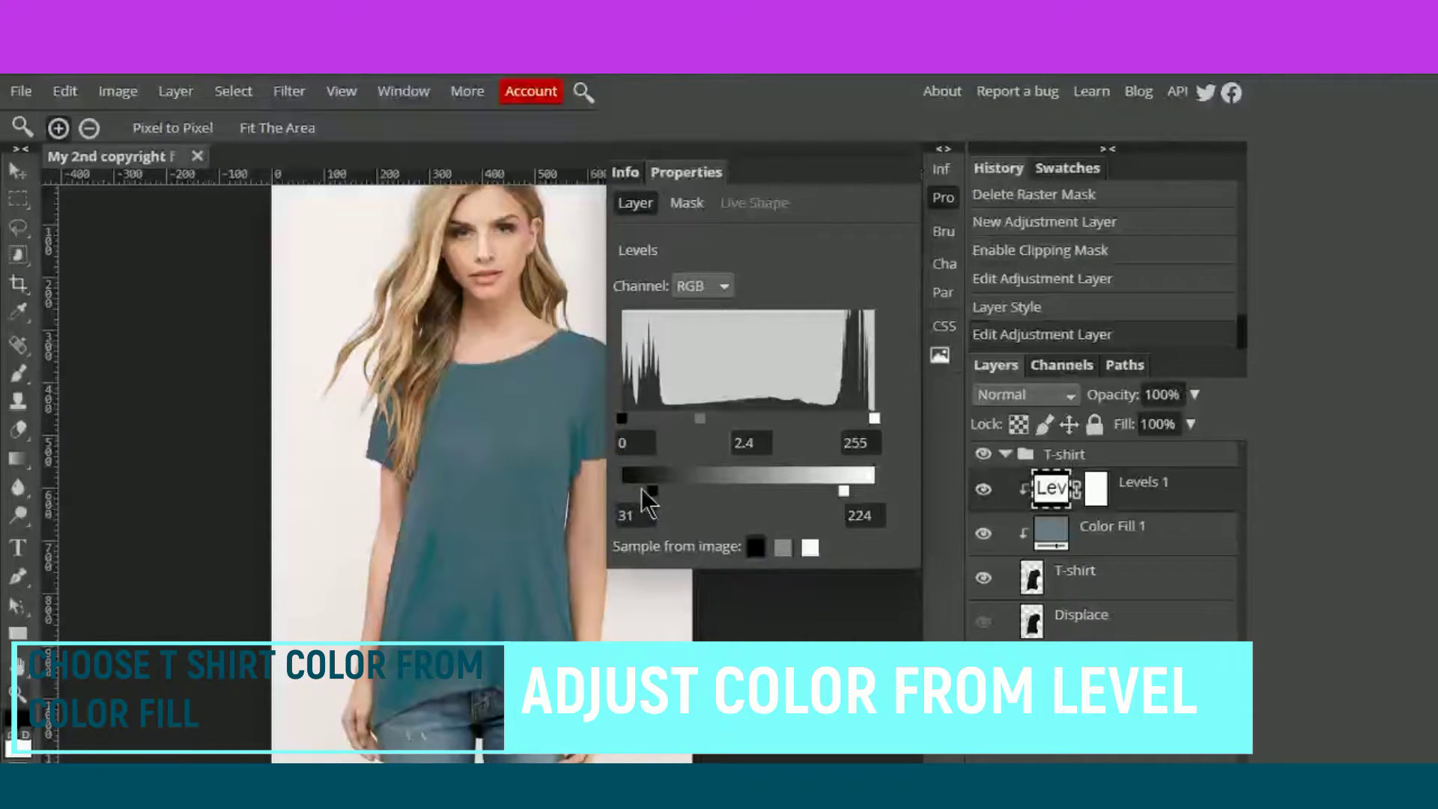
left_click_drag(649, 490, 603, 493)
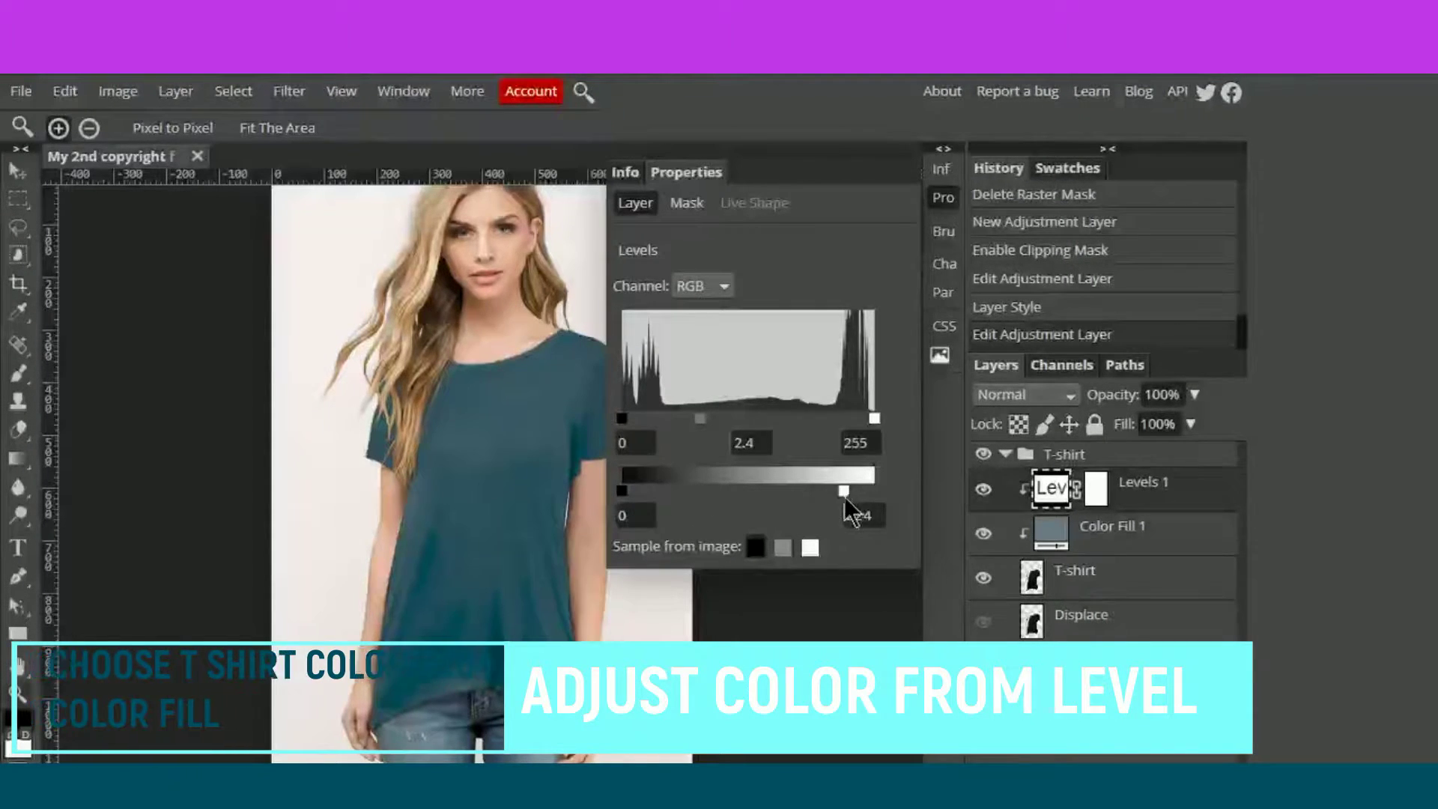
left_click_drag(845, 496, 904, 496)
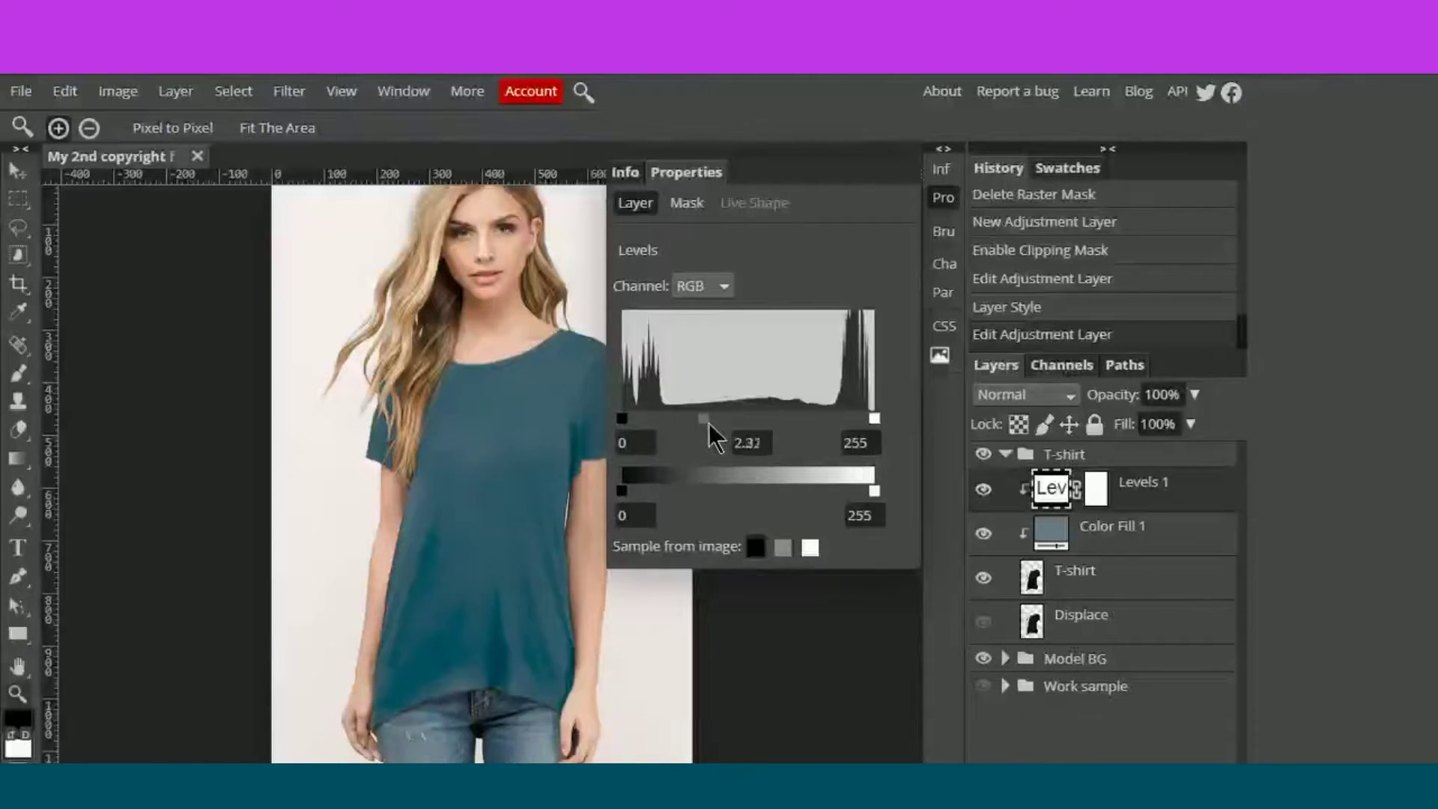
left_click_drag(707, 423, 720, 426)
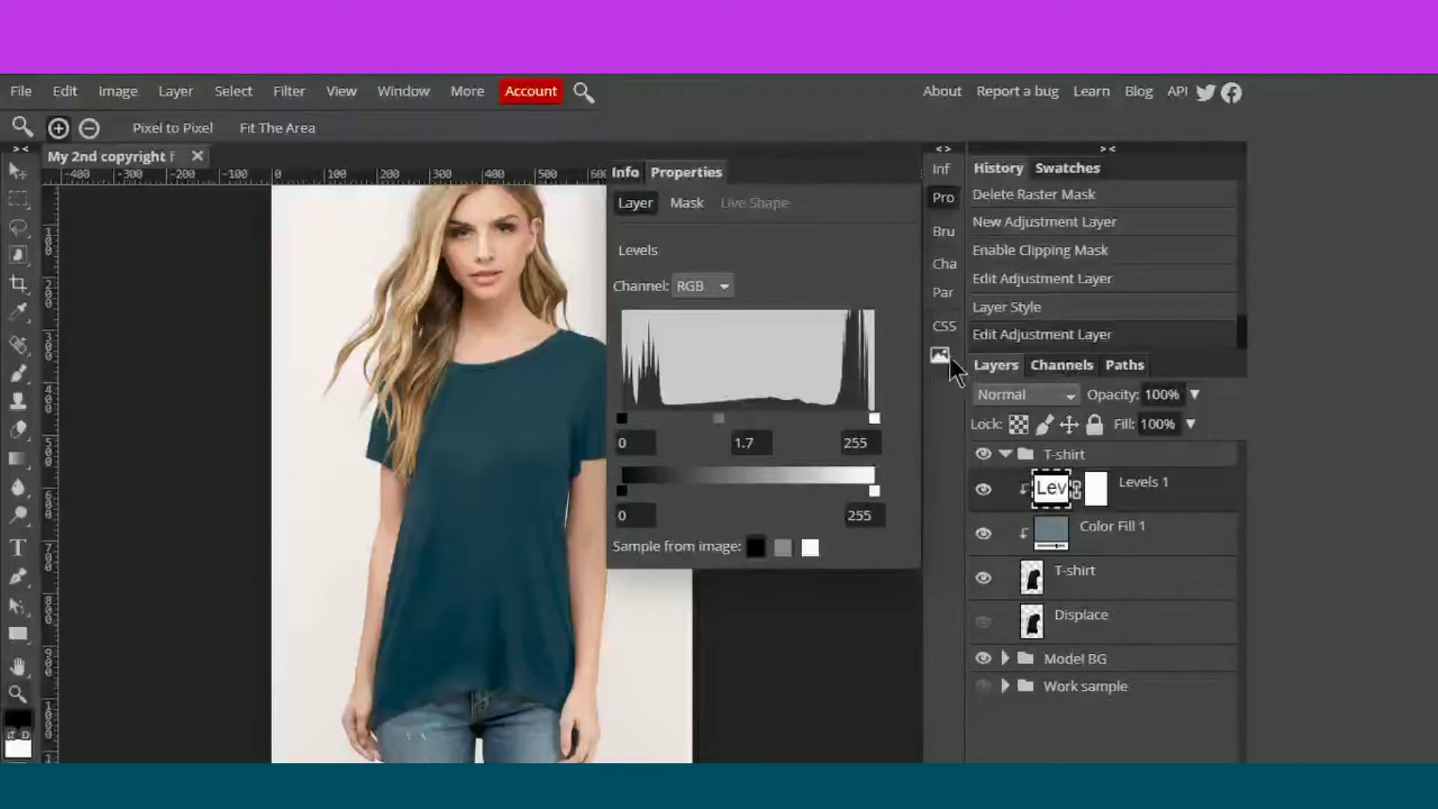
left_click(955, 207)
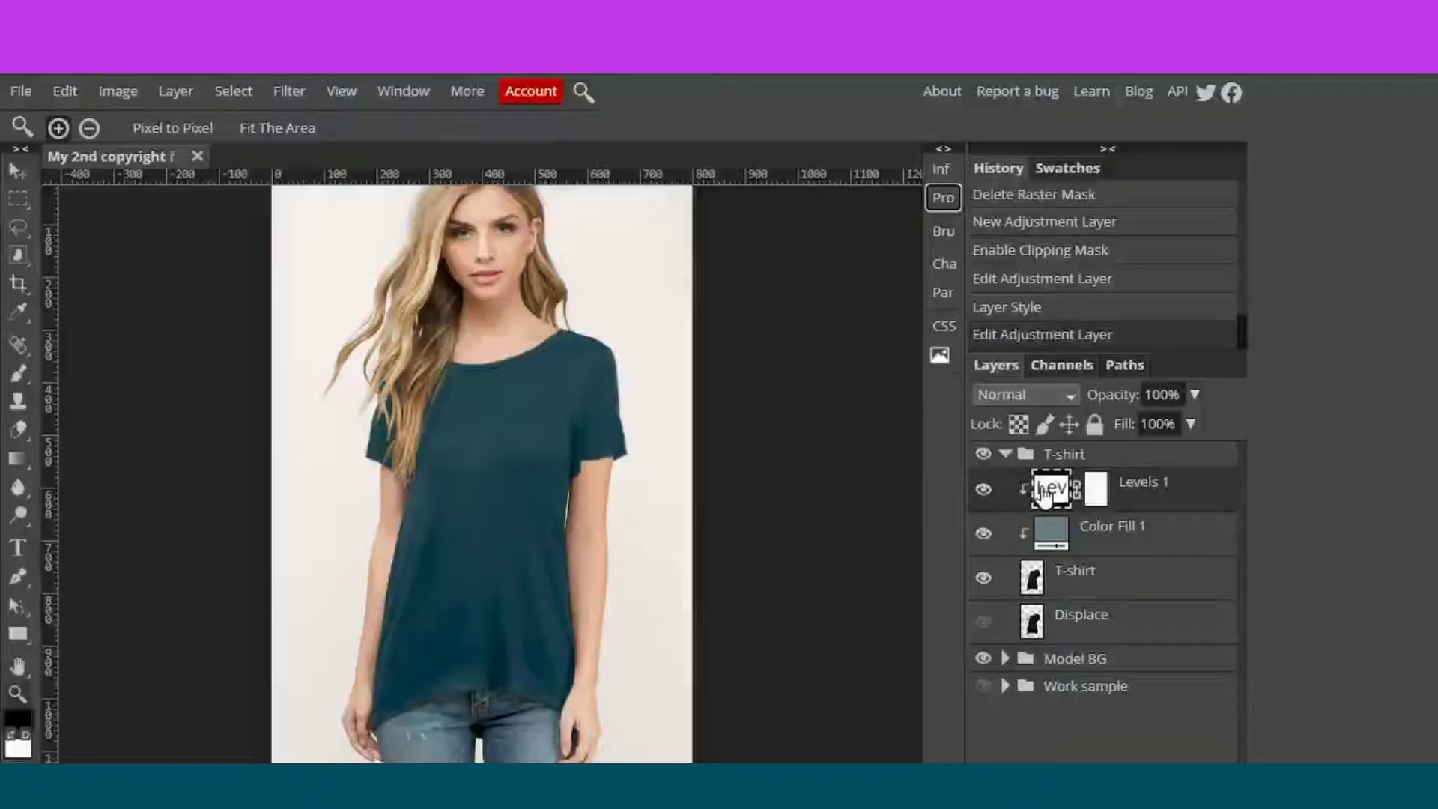
- Collapse the T-shirt folder and create a new folder named Logo here above it
left_click(1005, 454)
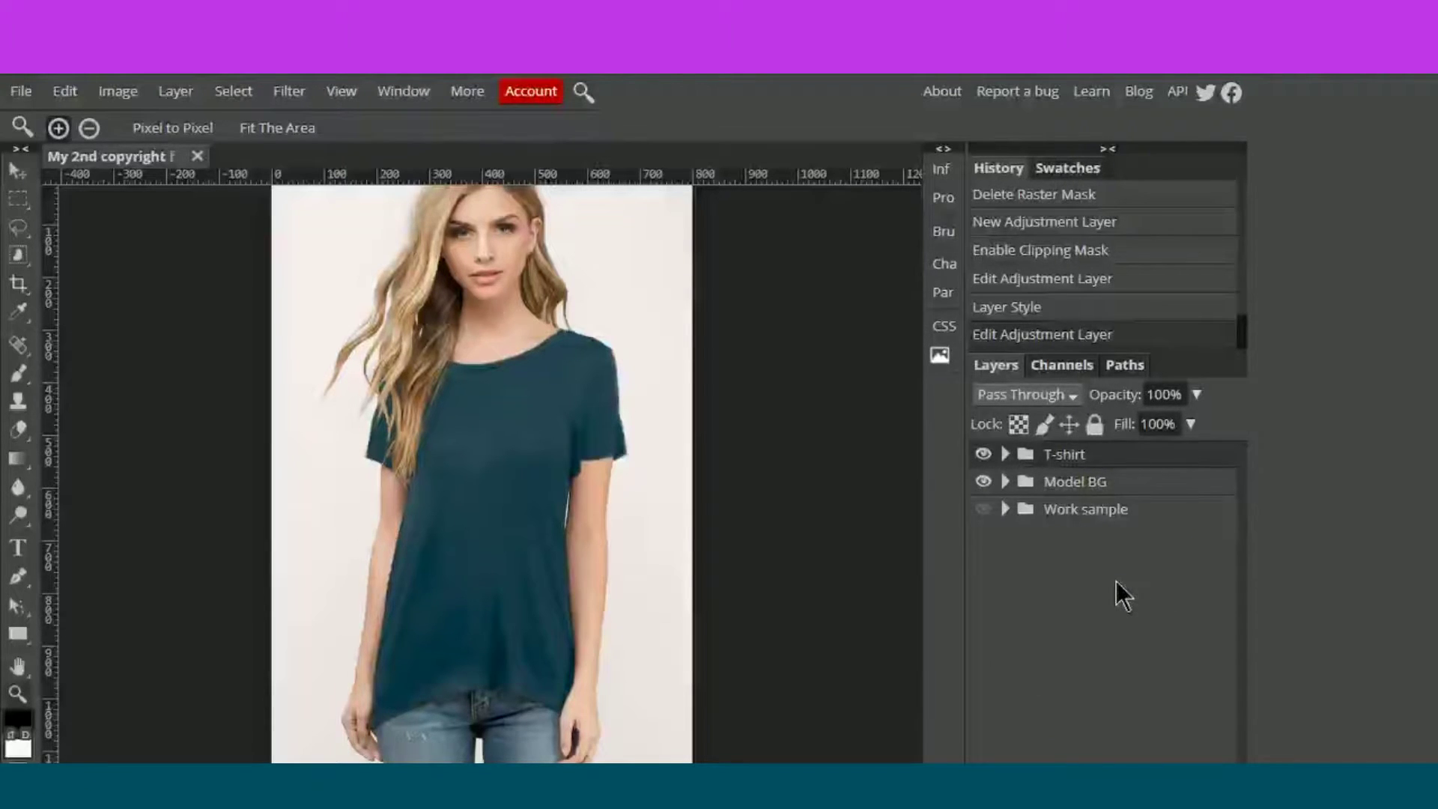
left_click(1143, 779)
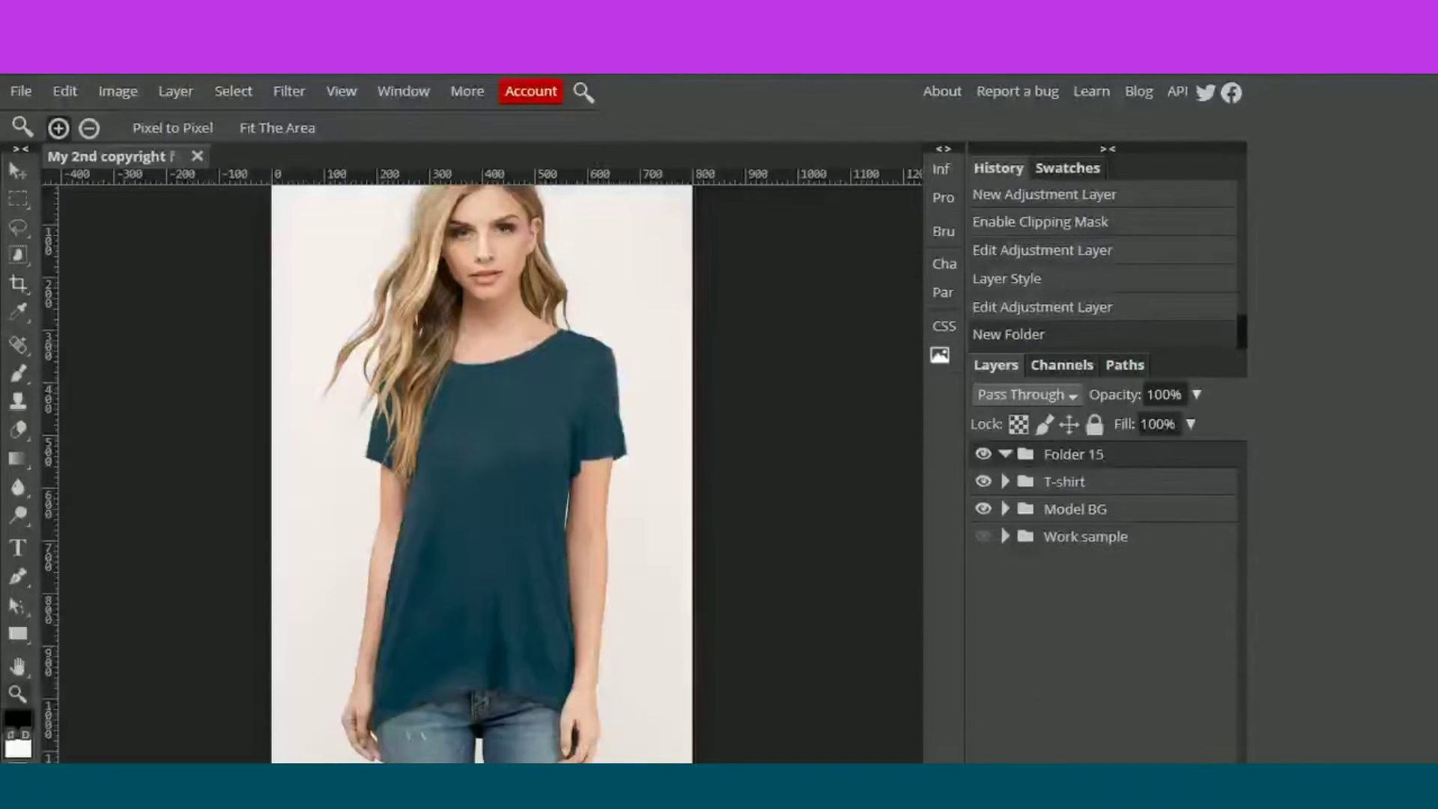
double_click(1049, 455)
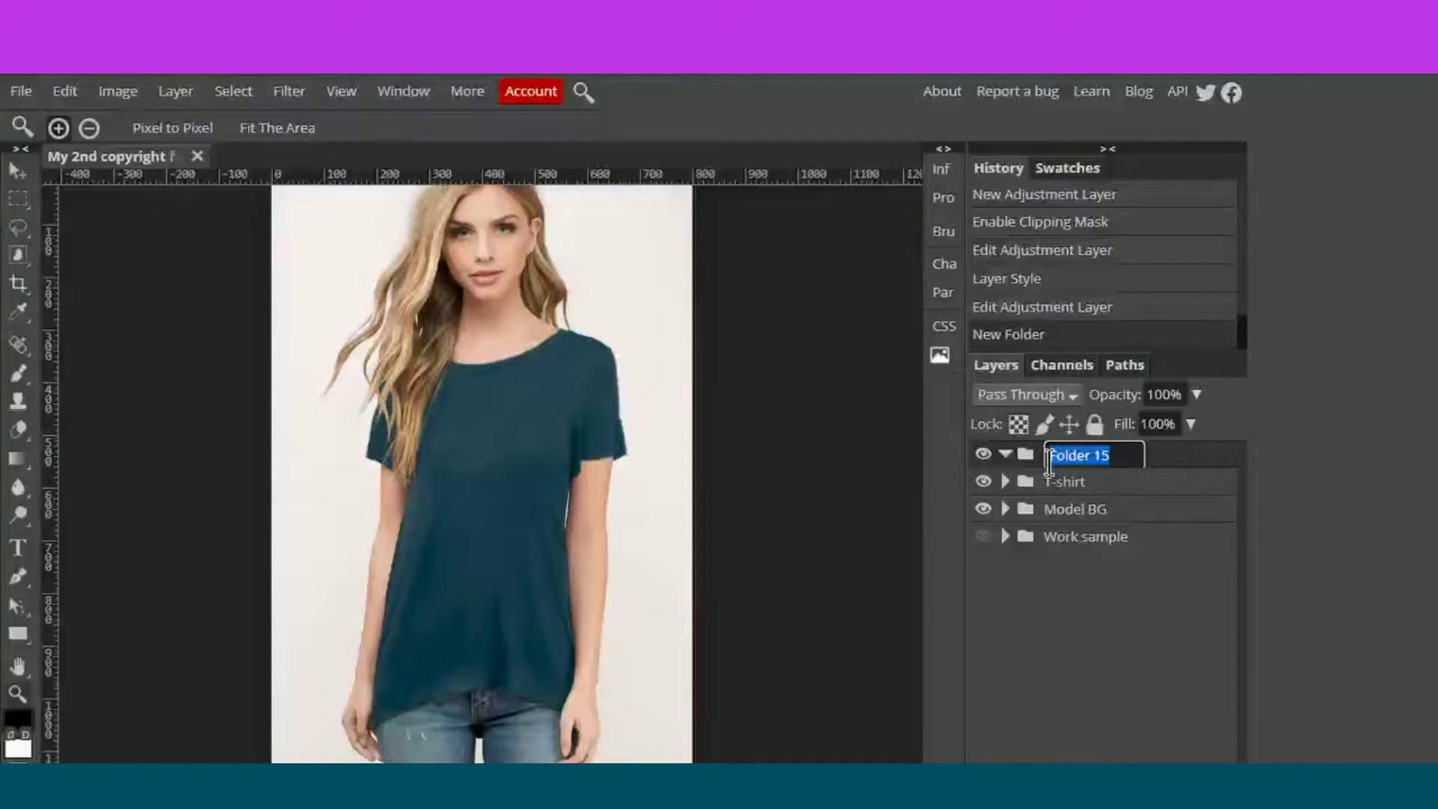
type("Logo")
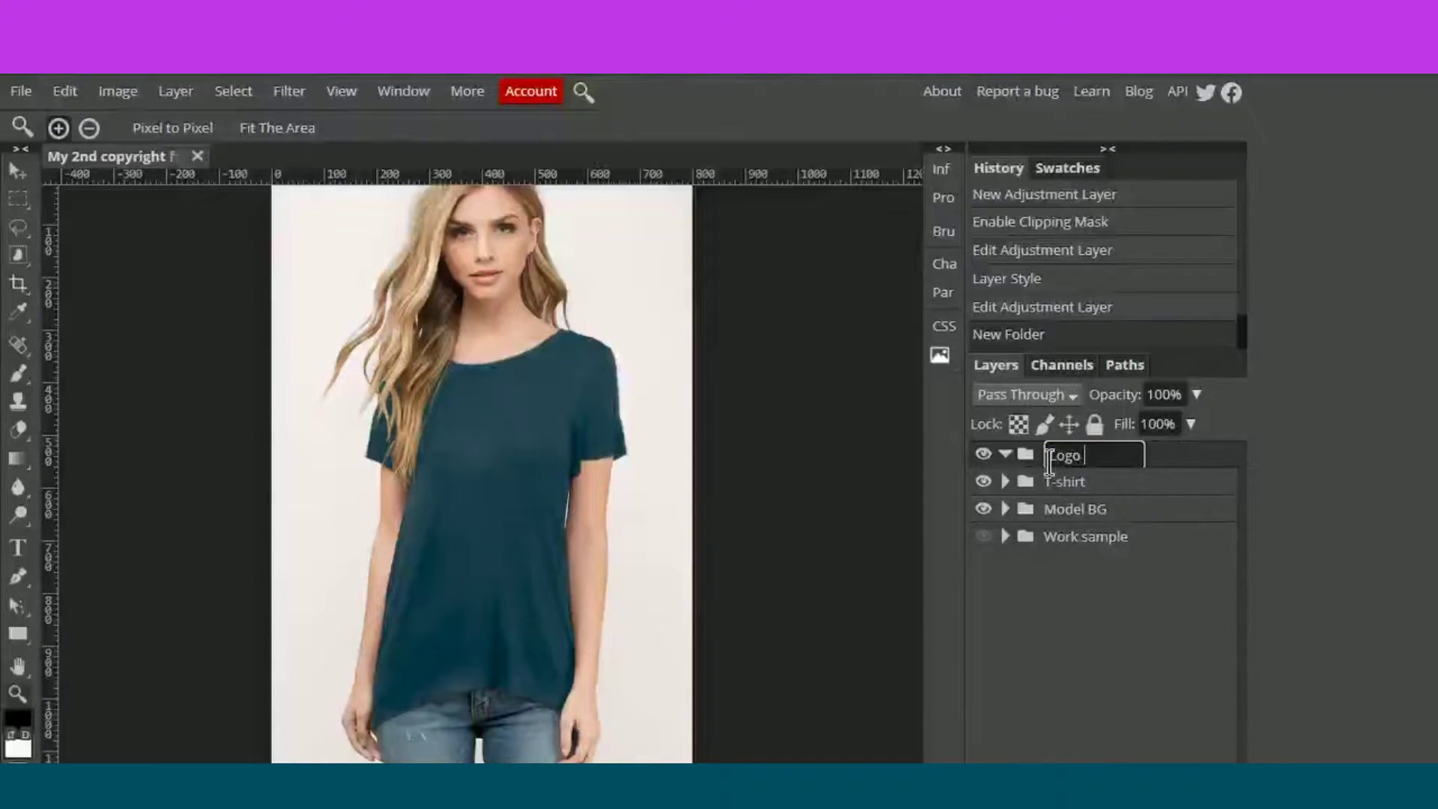
type(" here")
key("Return")
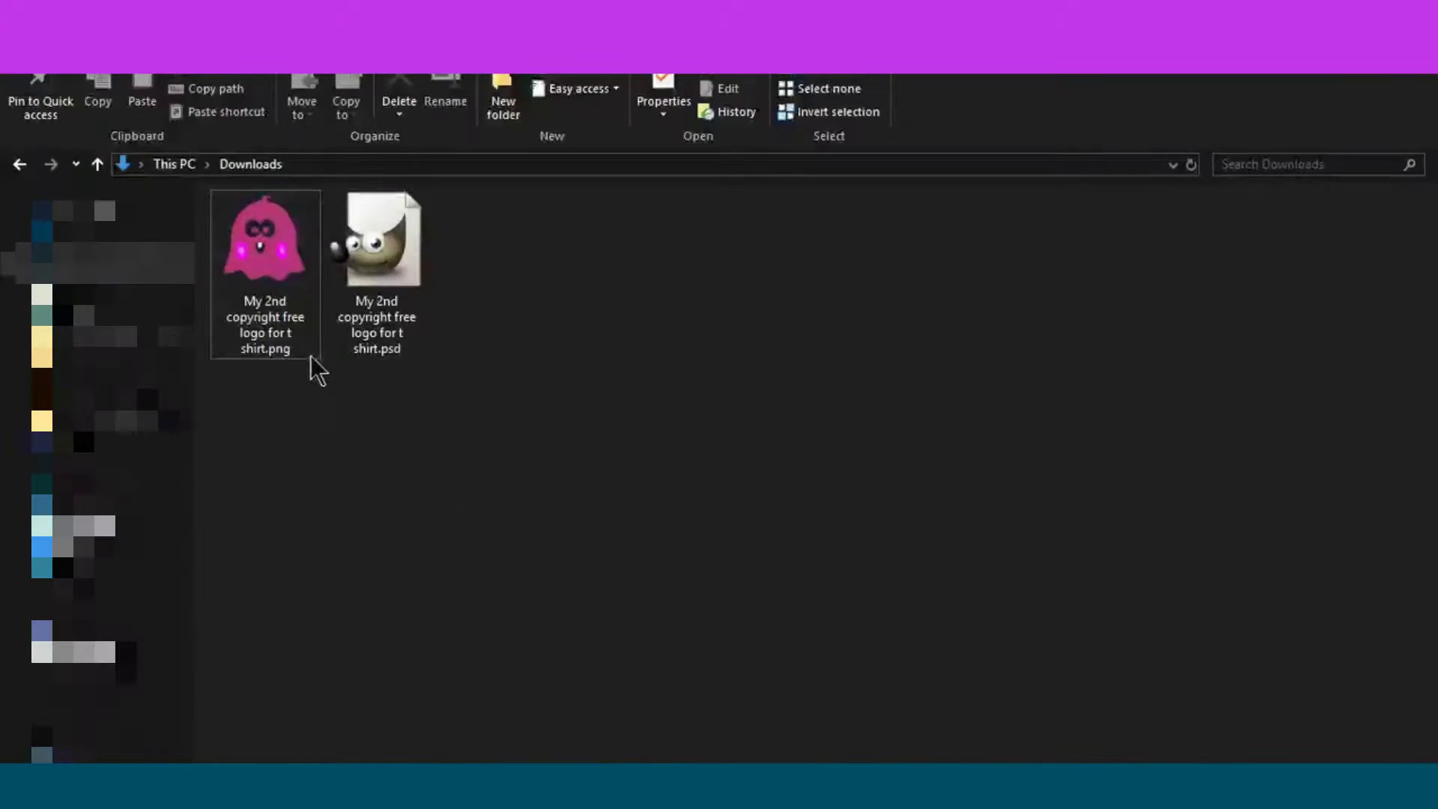
- Place My 2nd copyright free logo for t shirt.png from Downloads into the Logo here folder and scale it to 30% width and height
left_click_drag(304, 341, 1057, 461)
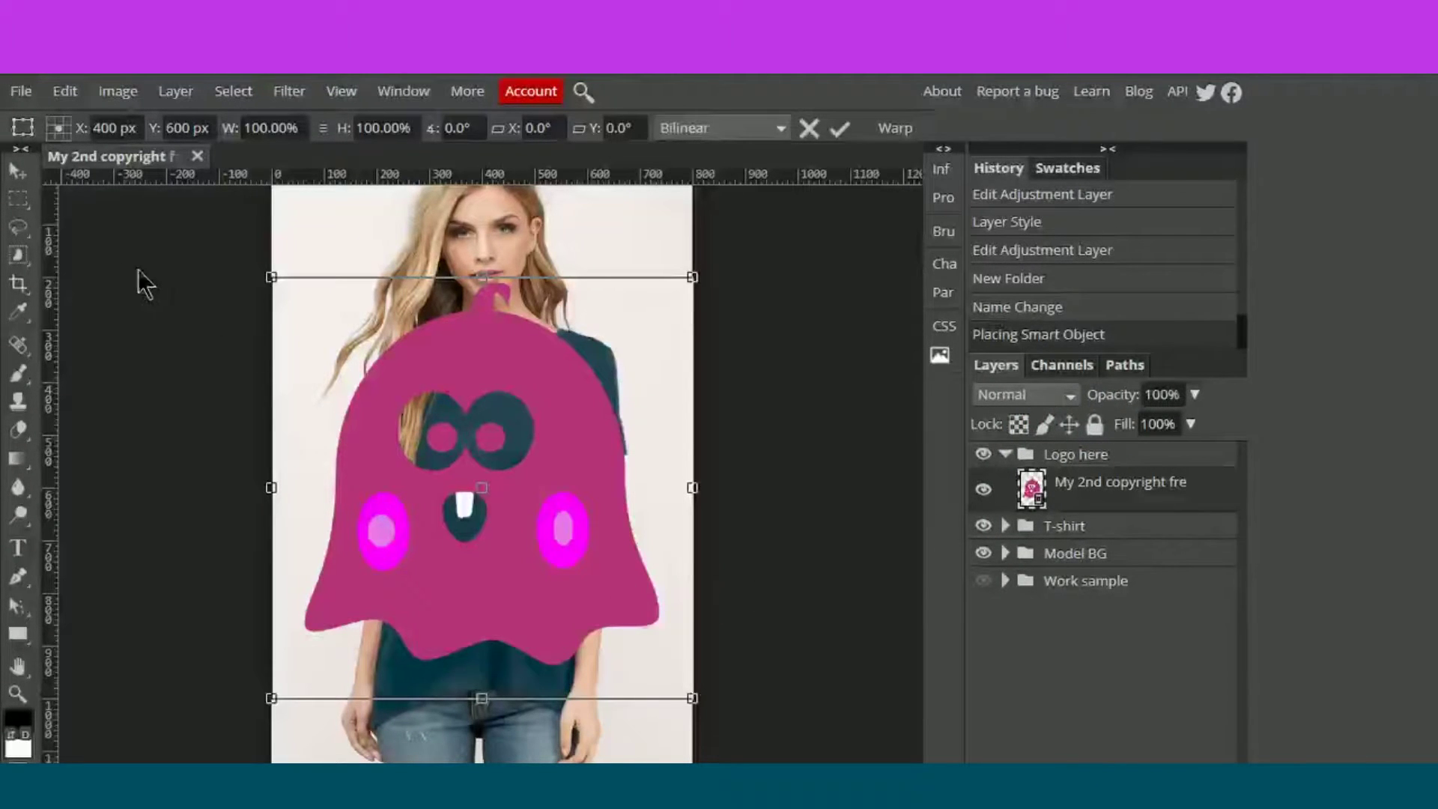
left_click(18, 173)
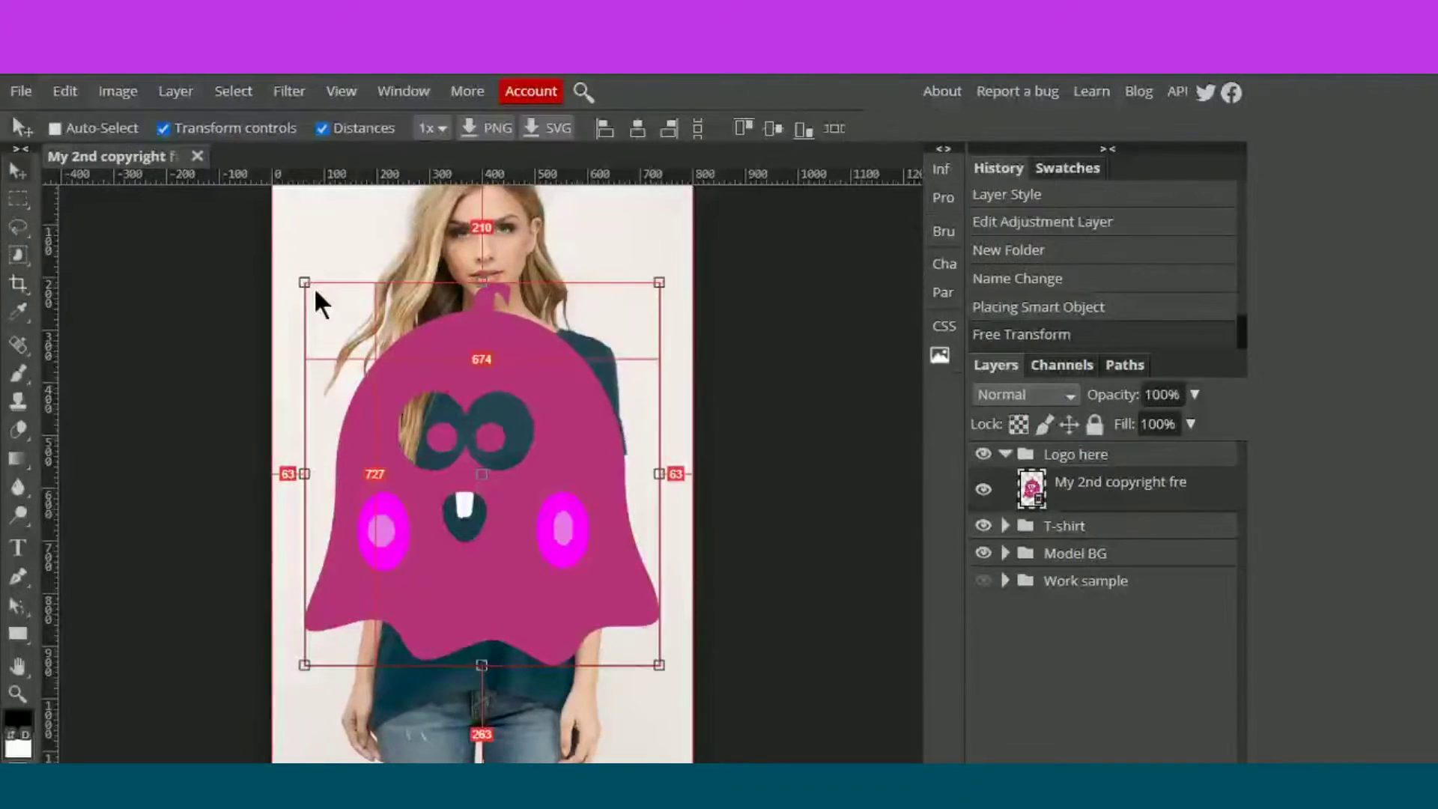
left_click(341, 279)
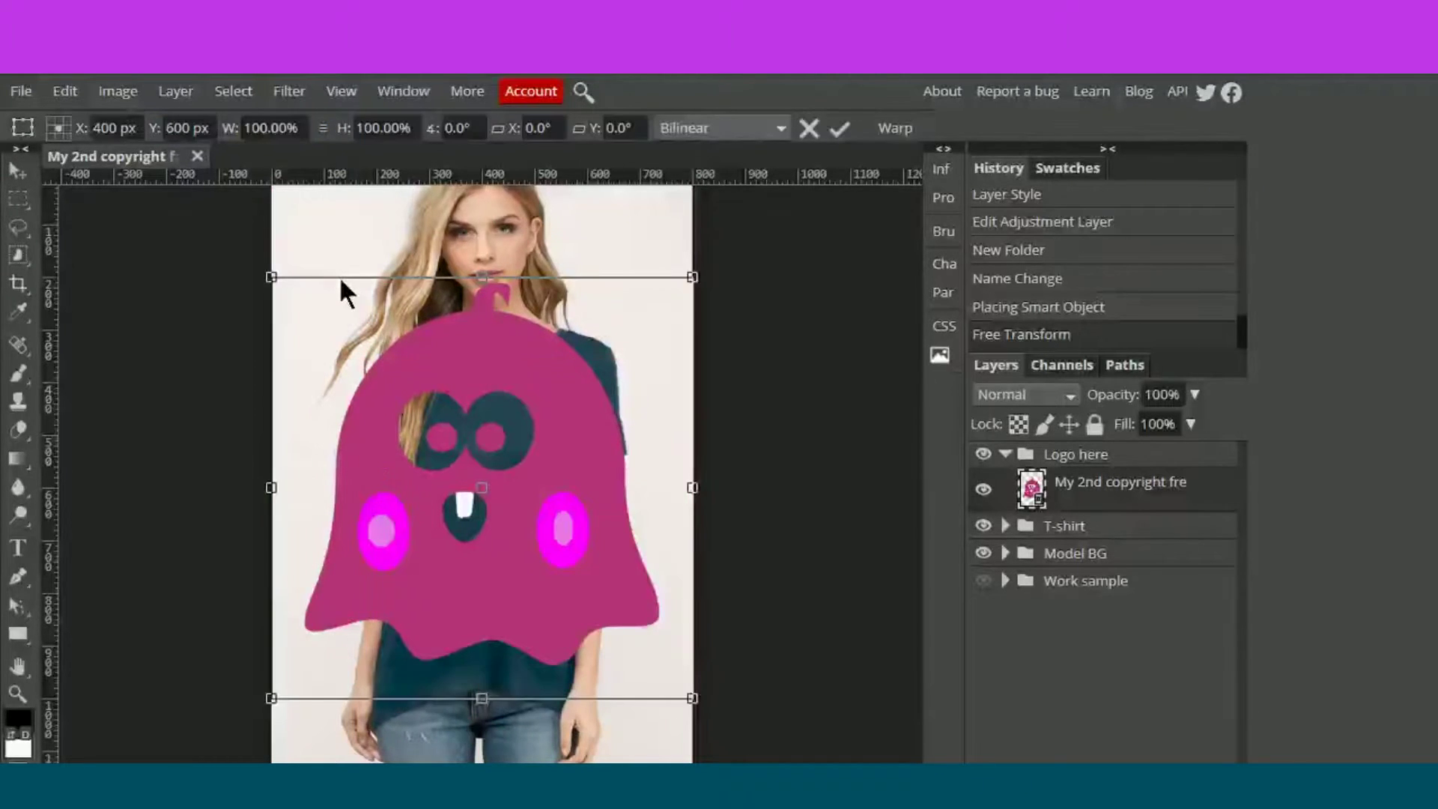
left_click(282, 129)
double_click(282, 129)
type("5")
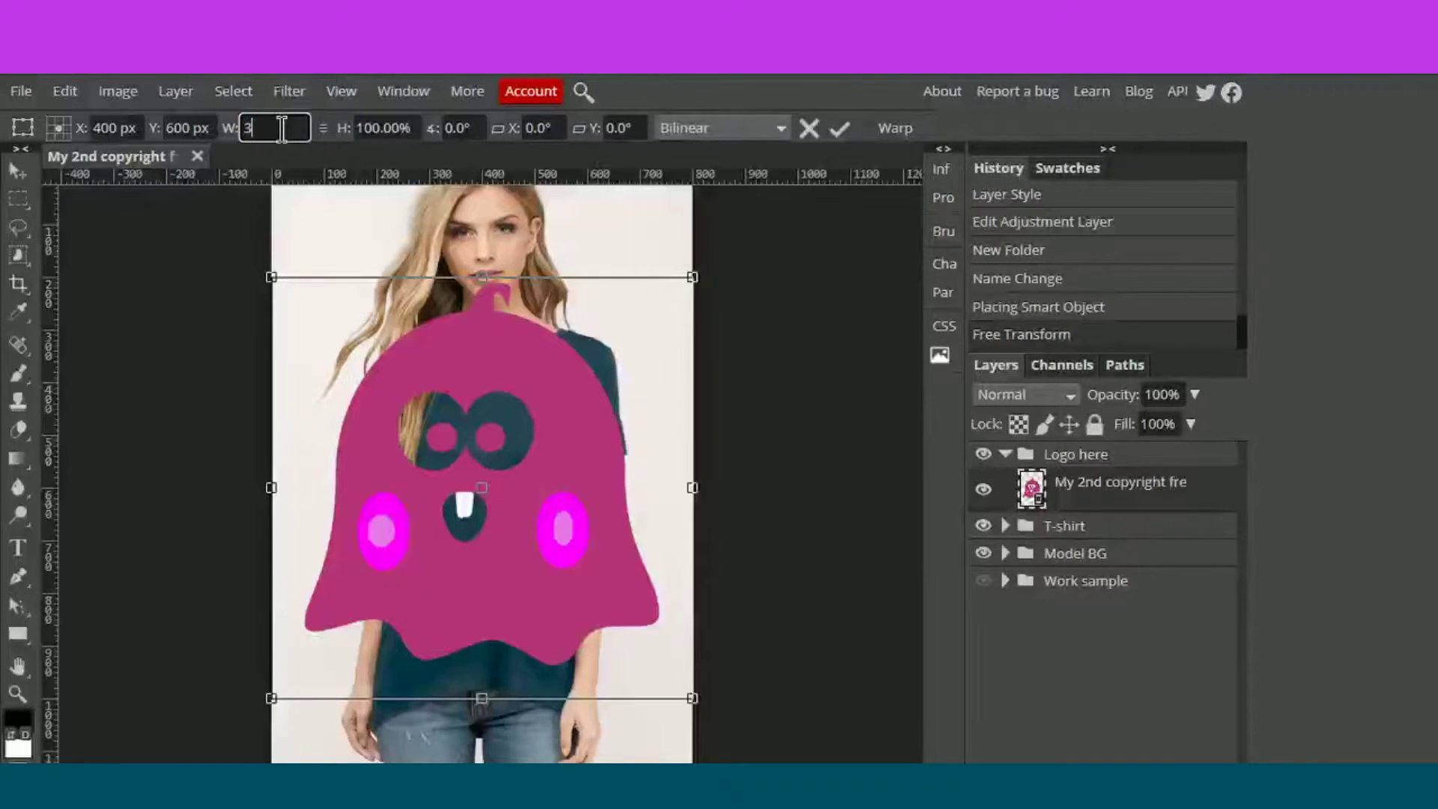
type("0")
key("Return")
left_click(390, 129)
double_click(390, 129)
type("30")
key("Return")
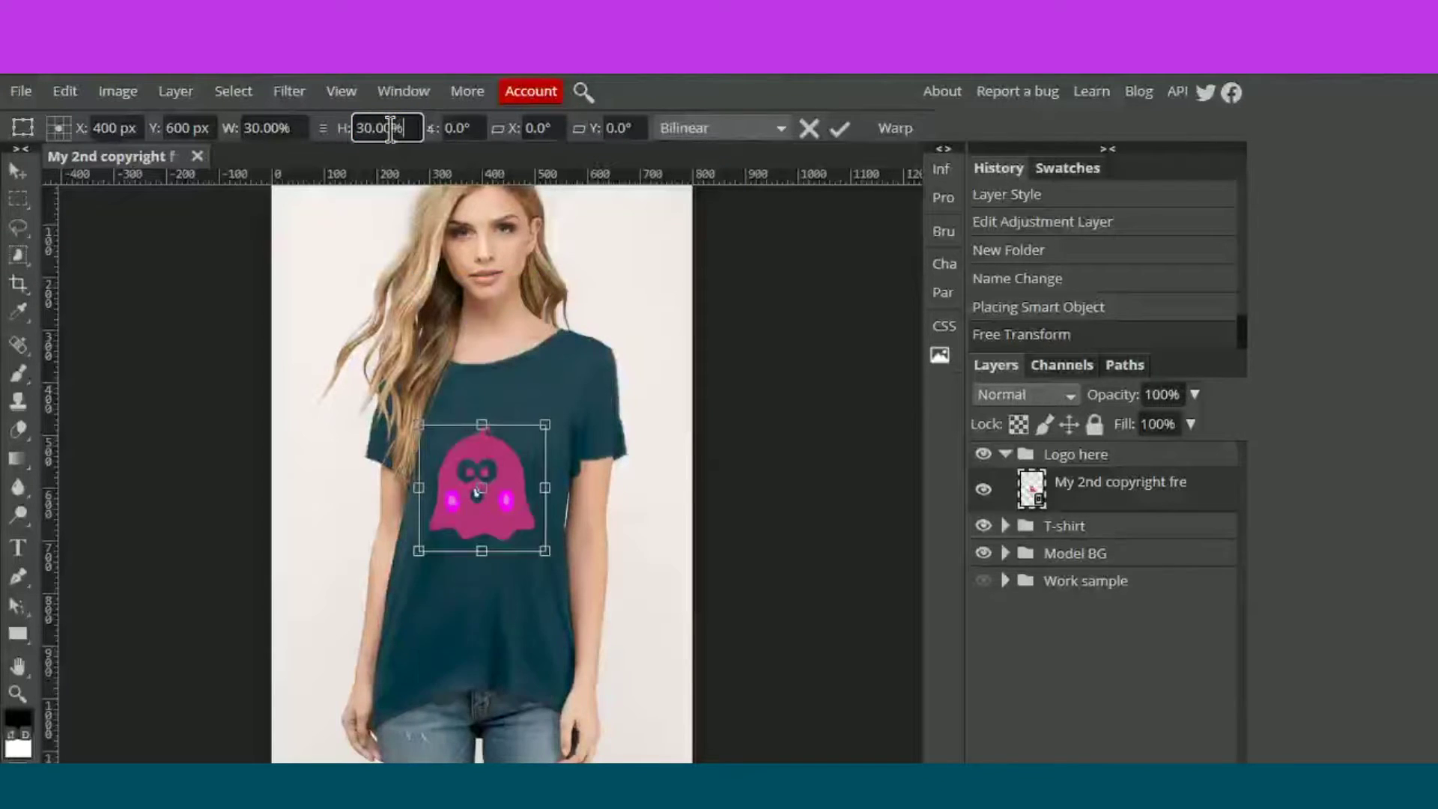
left_click(18, 171)
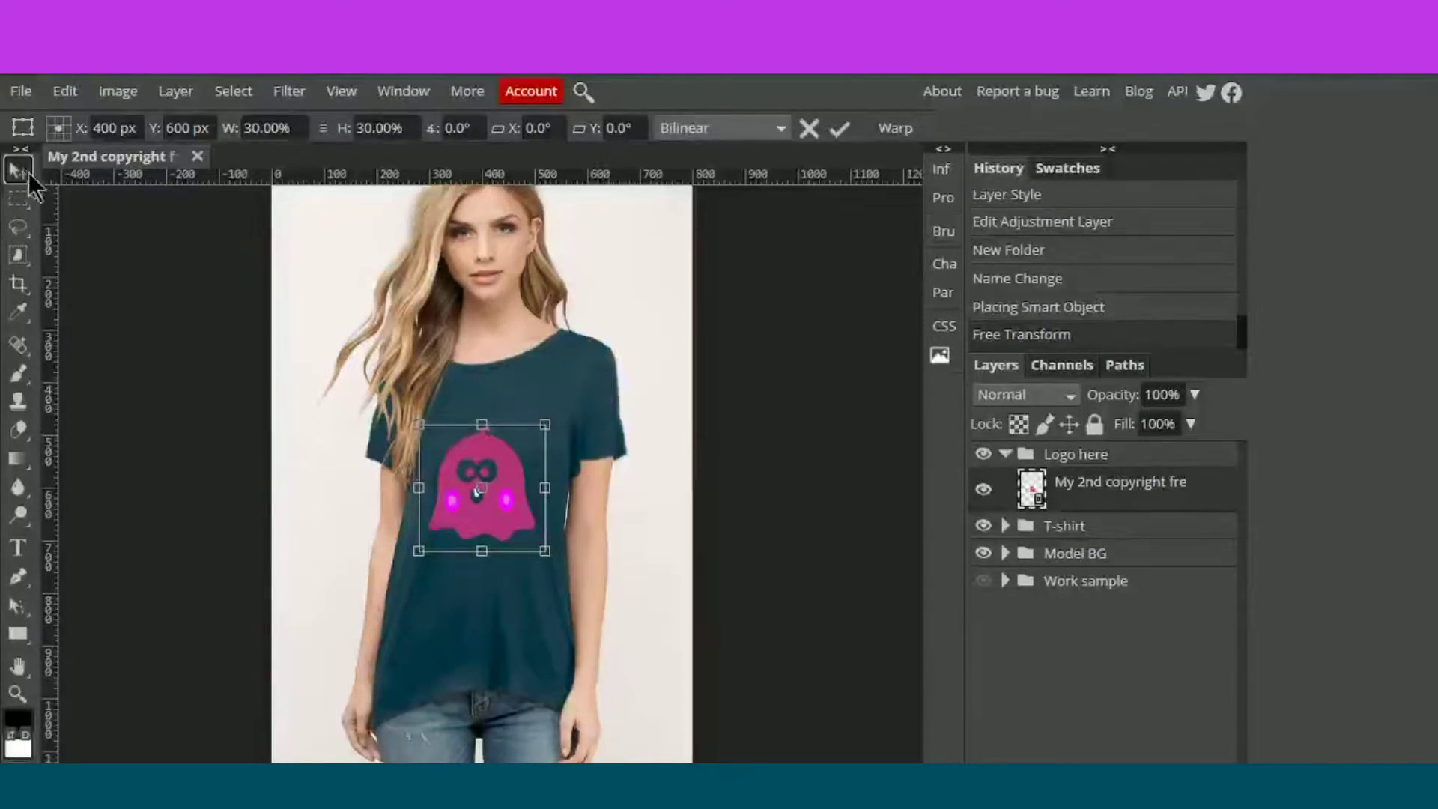
- Move the logo up onto the shirt's chest, centred horizontally at 298 px from both sides and 394 px below the canvas's upper edge
left_click_drag(496, 495, 498, 436)
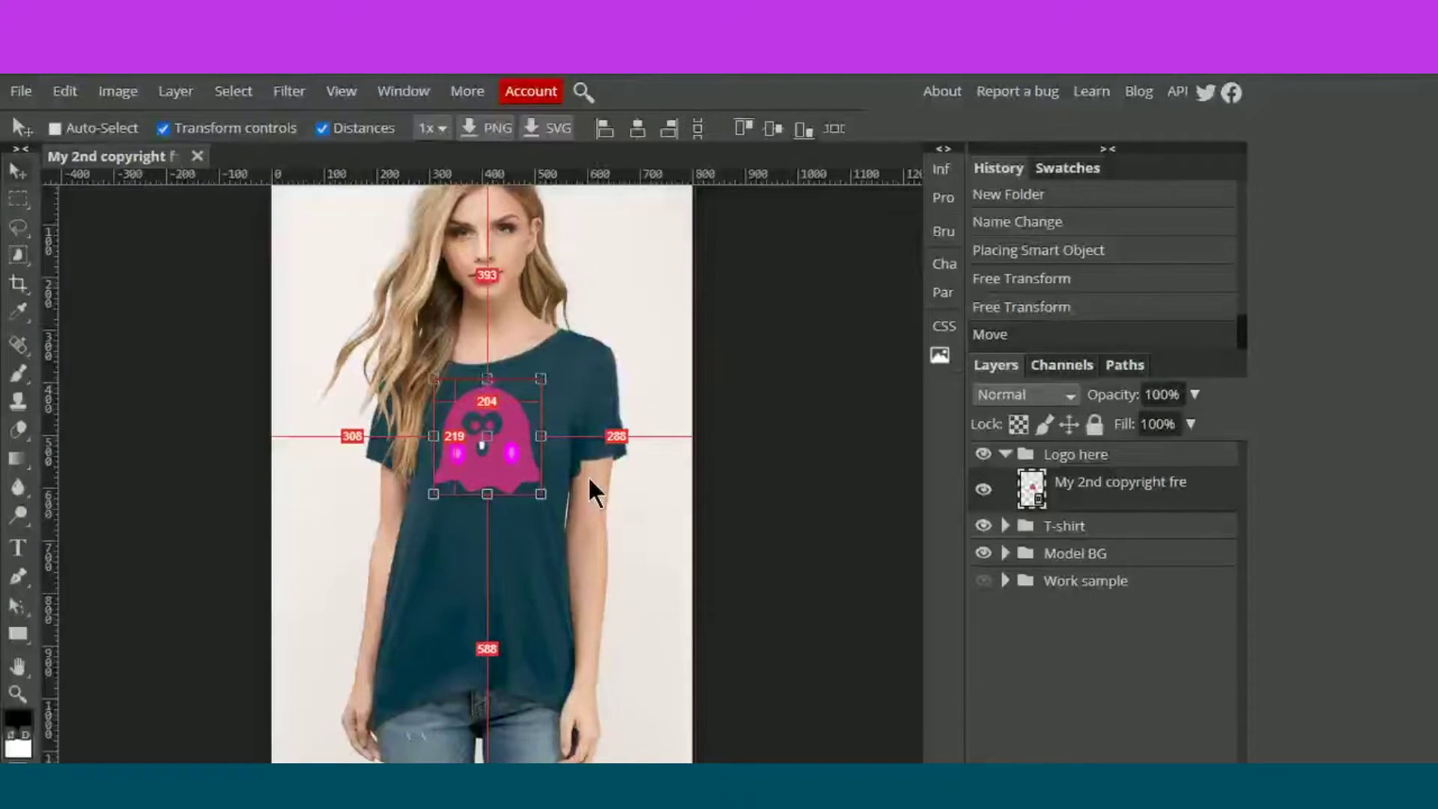
key("Left")
key("Left")
key("Left")
key("Left")
key("Left")
key("Left")
key("Left")
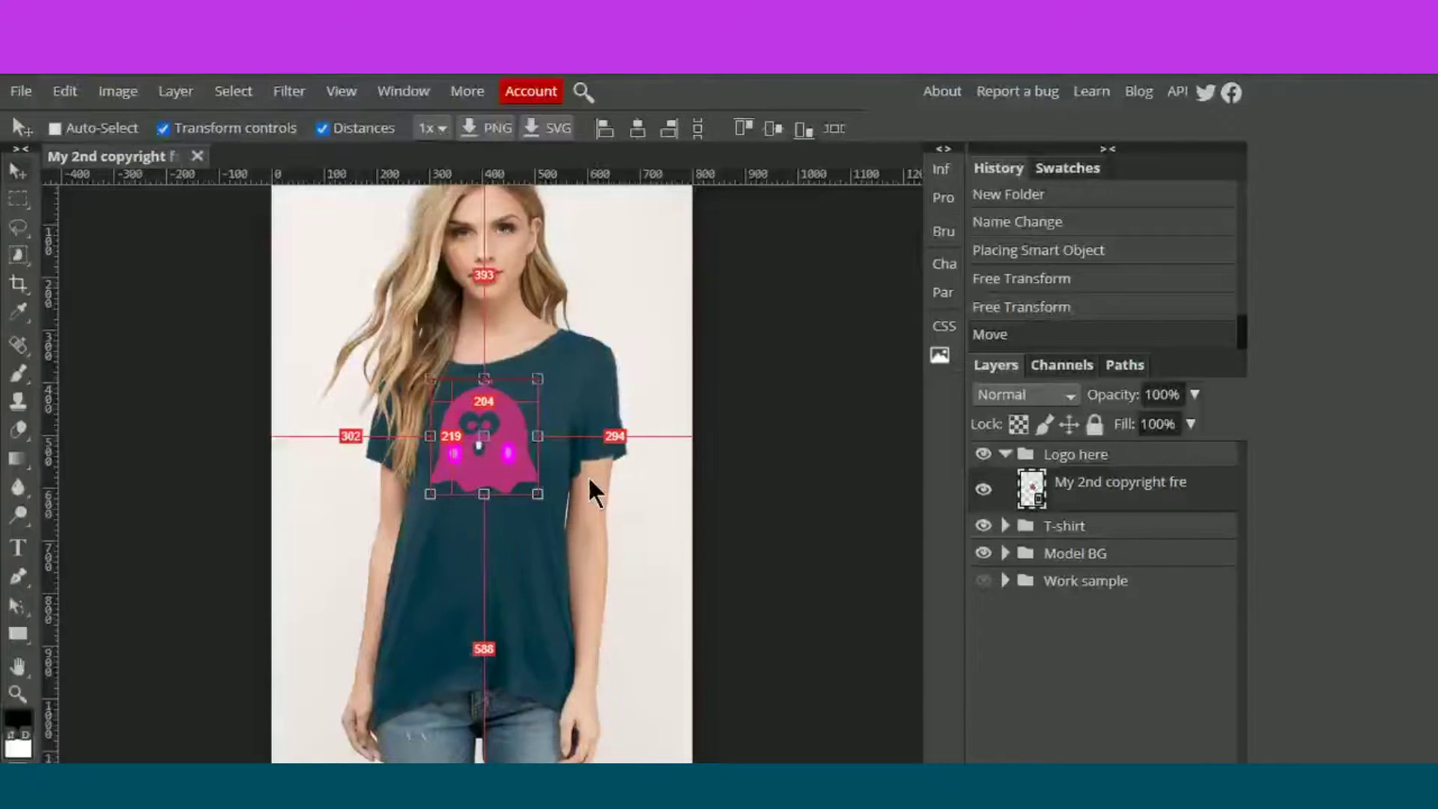
key("Left")
key("Left")
key("Left")
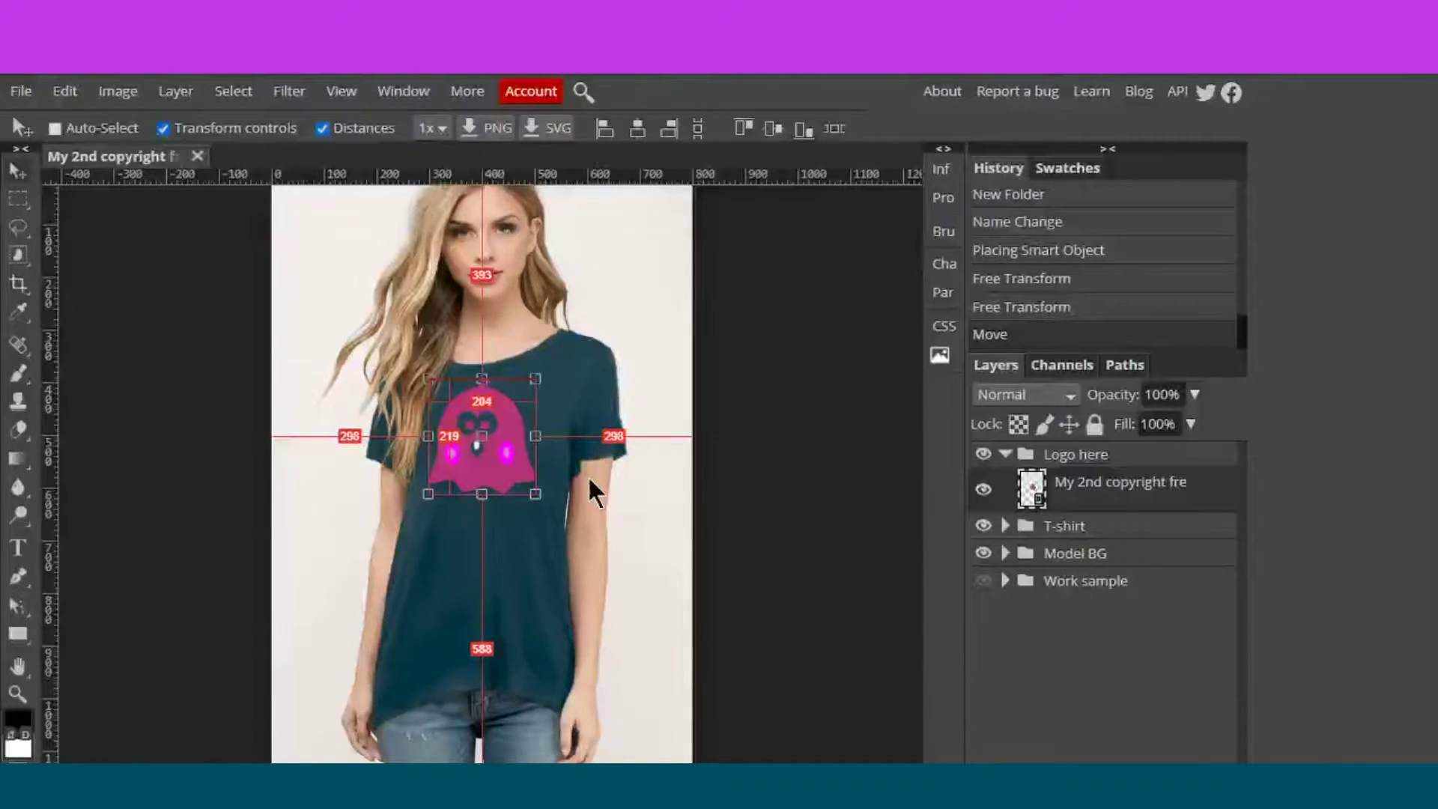
key("Right")
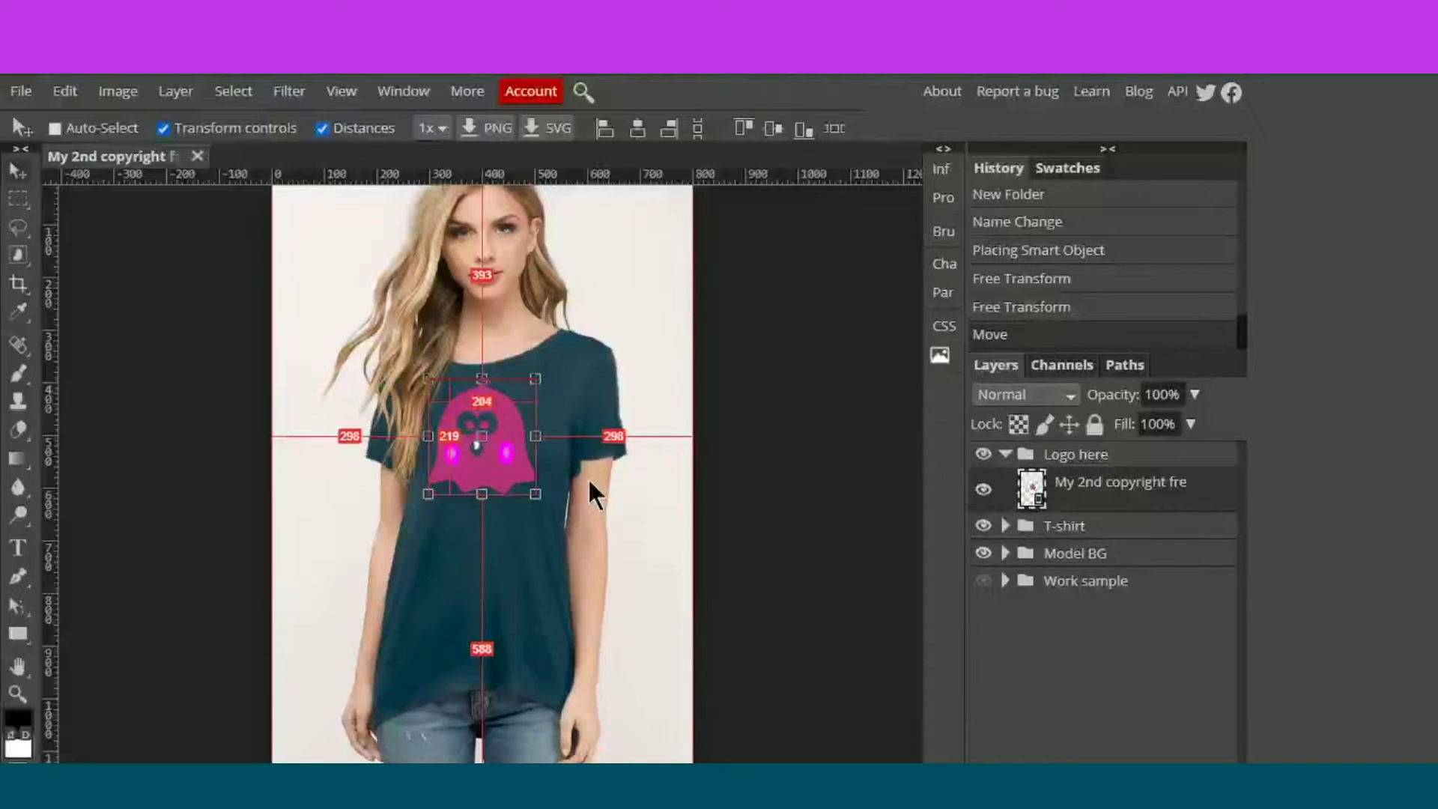
key("z")
left_click(585, 464)
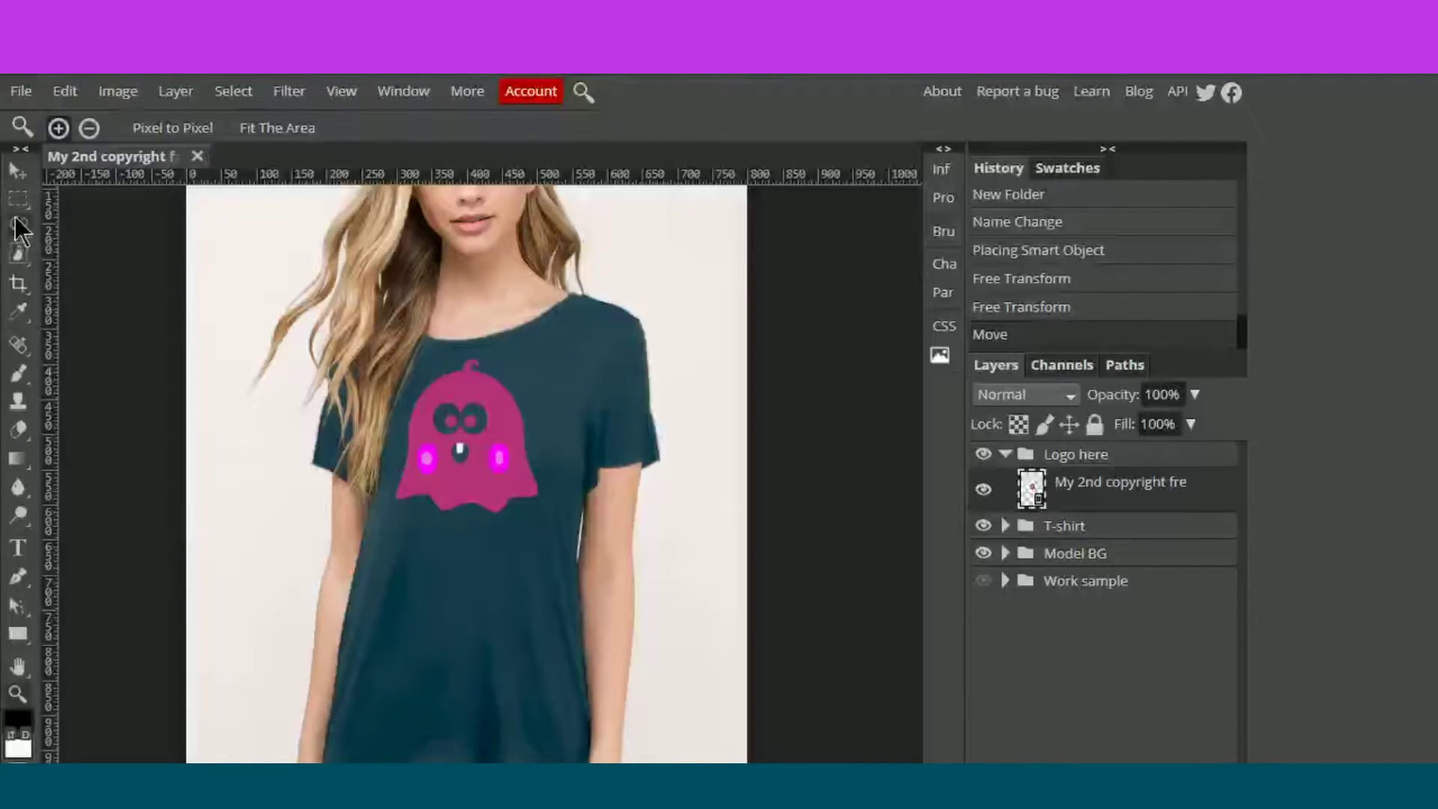
left_click(19, 172)
key("Down")
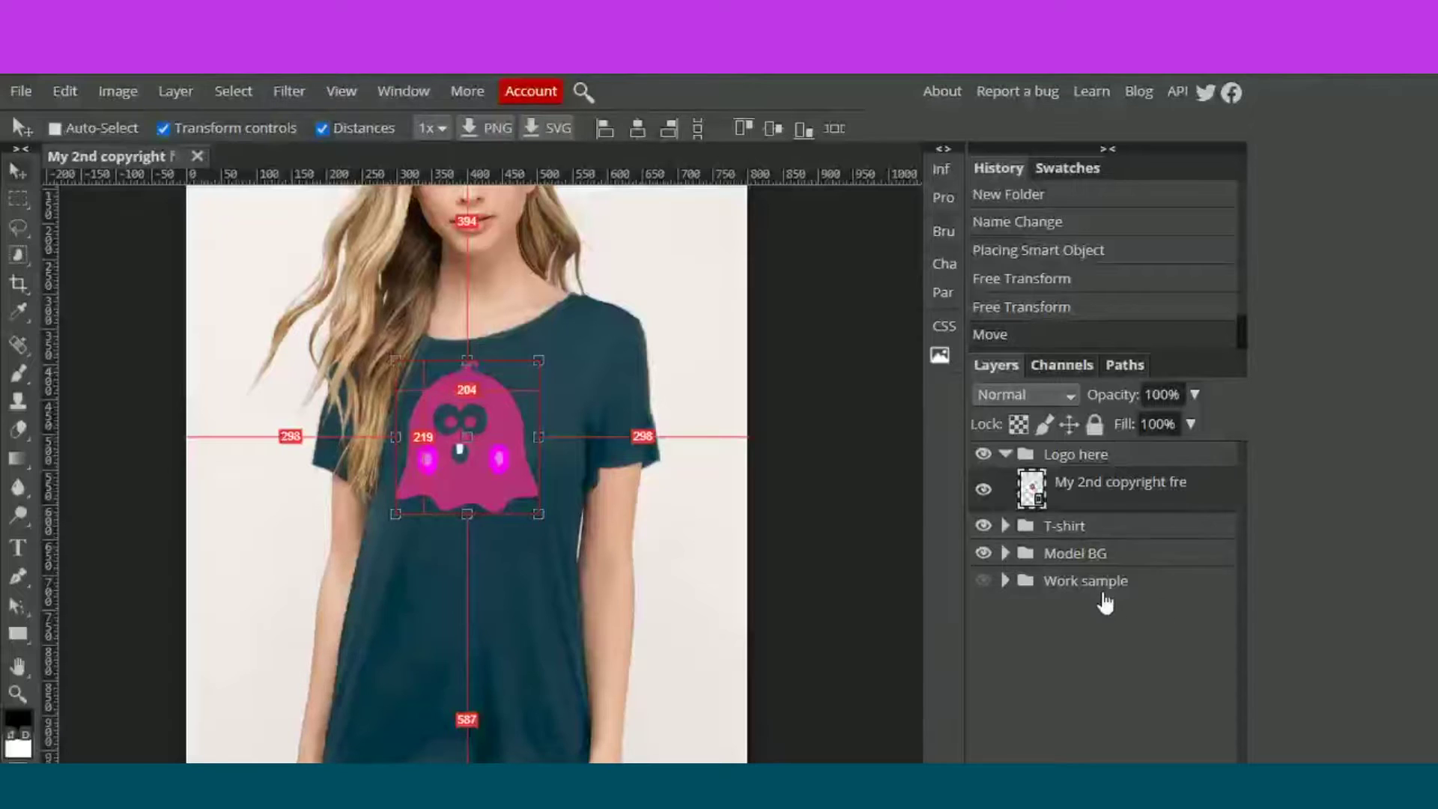
- Duplicate the logo layer as Place logo here and hide the original logo layer
right_click(1095, 485)
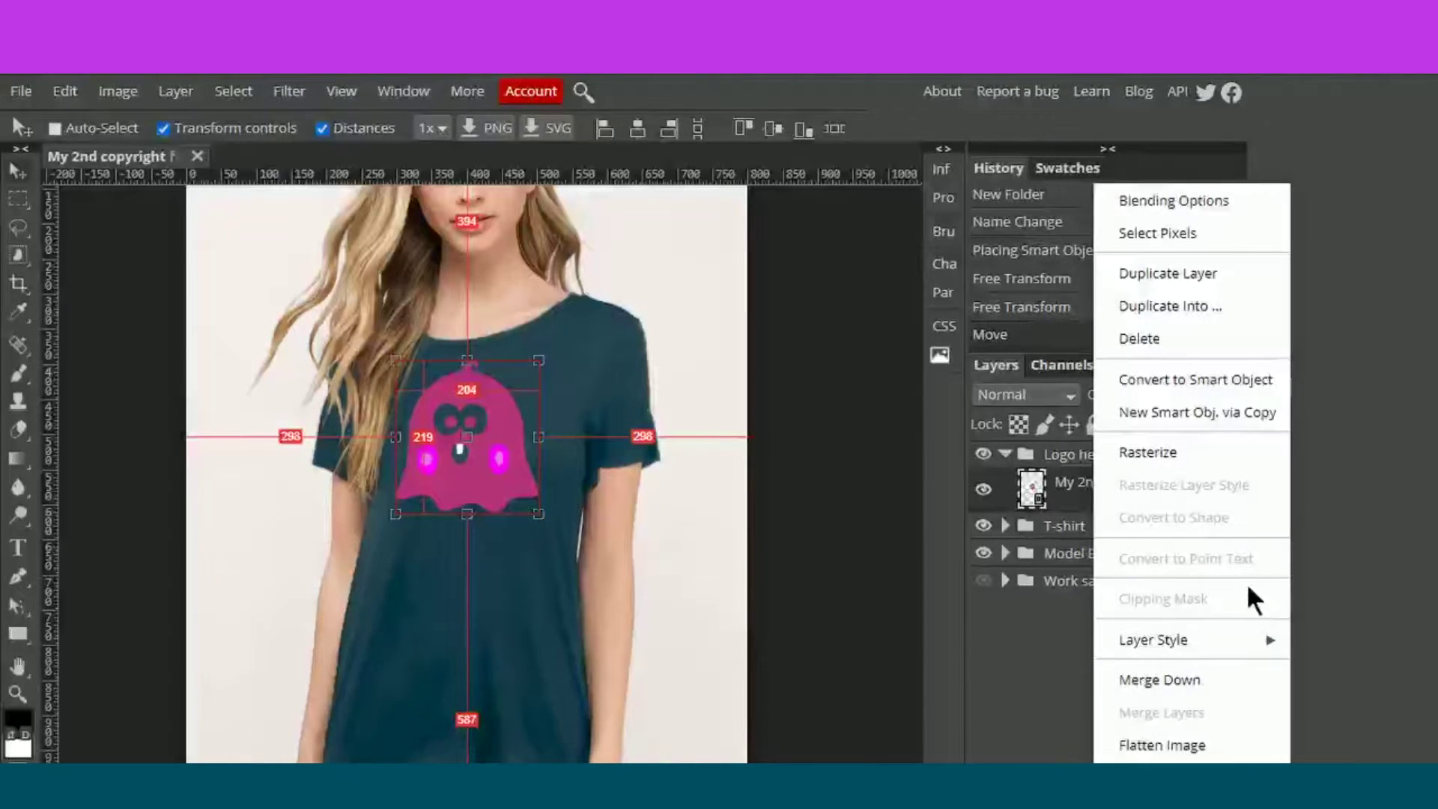
left_click(1155, 273)
double_click(1105, 483)
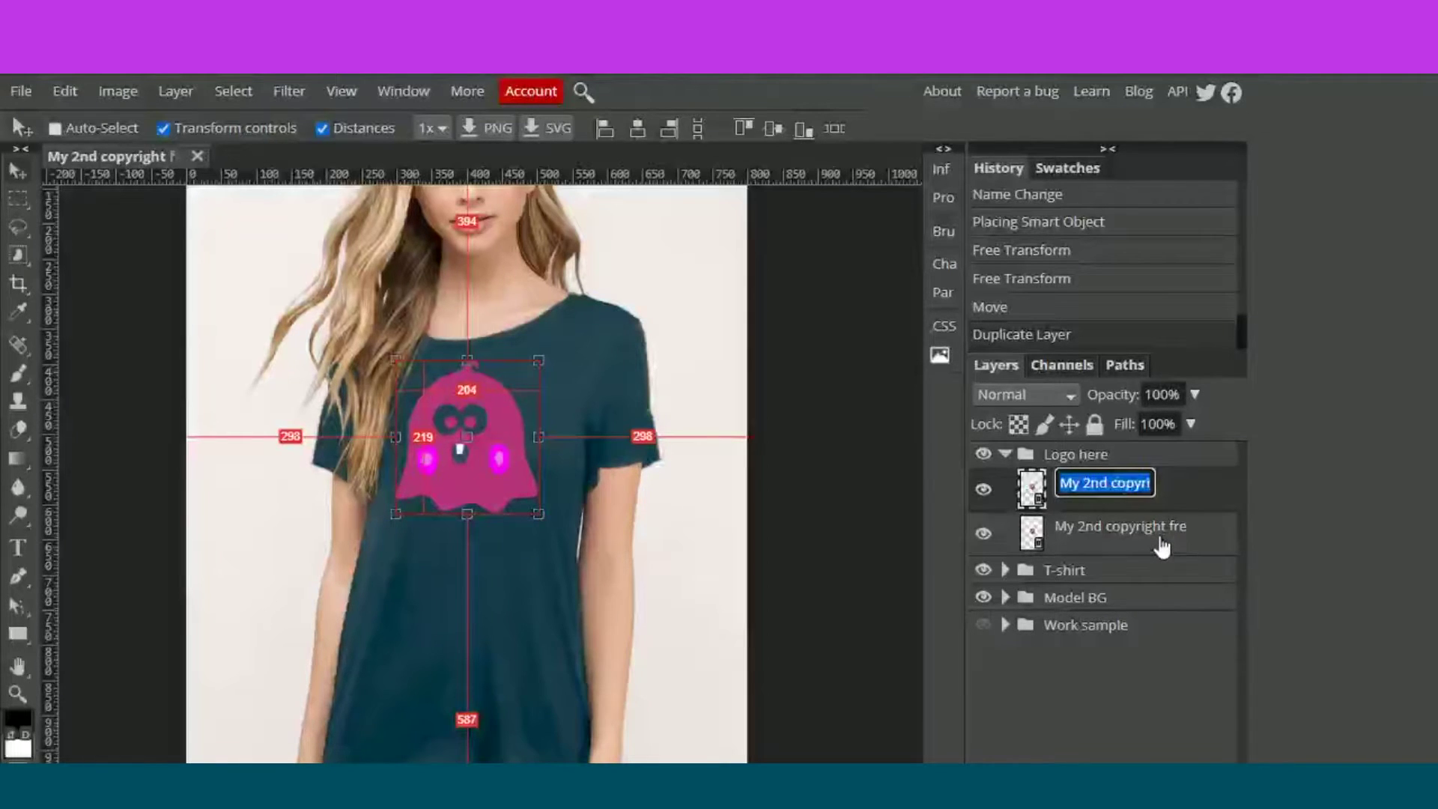
type("Pla")
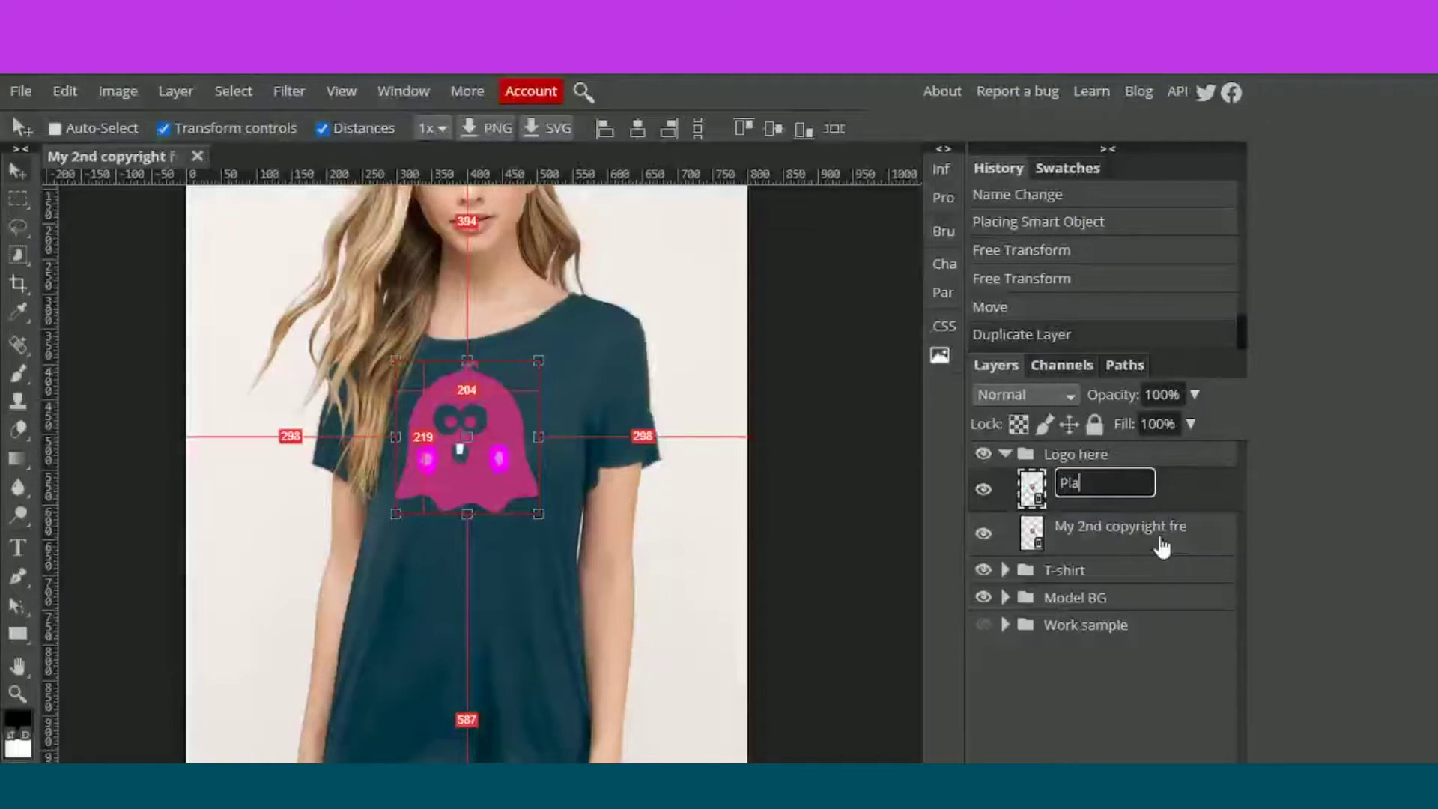
type("ce logo here")
left_click(984, 533)
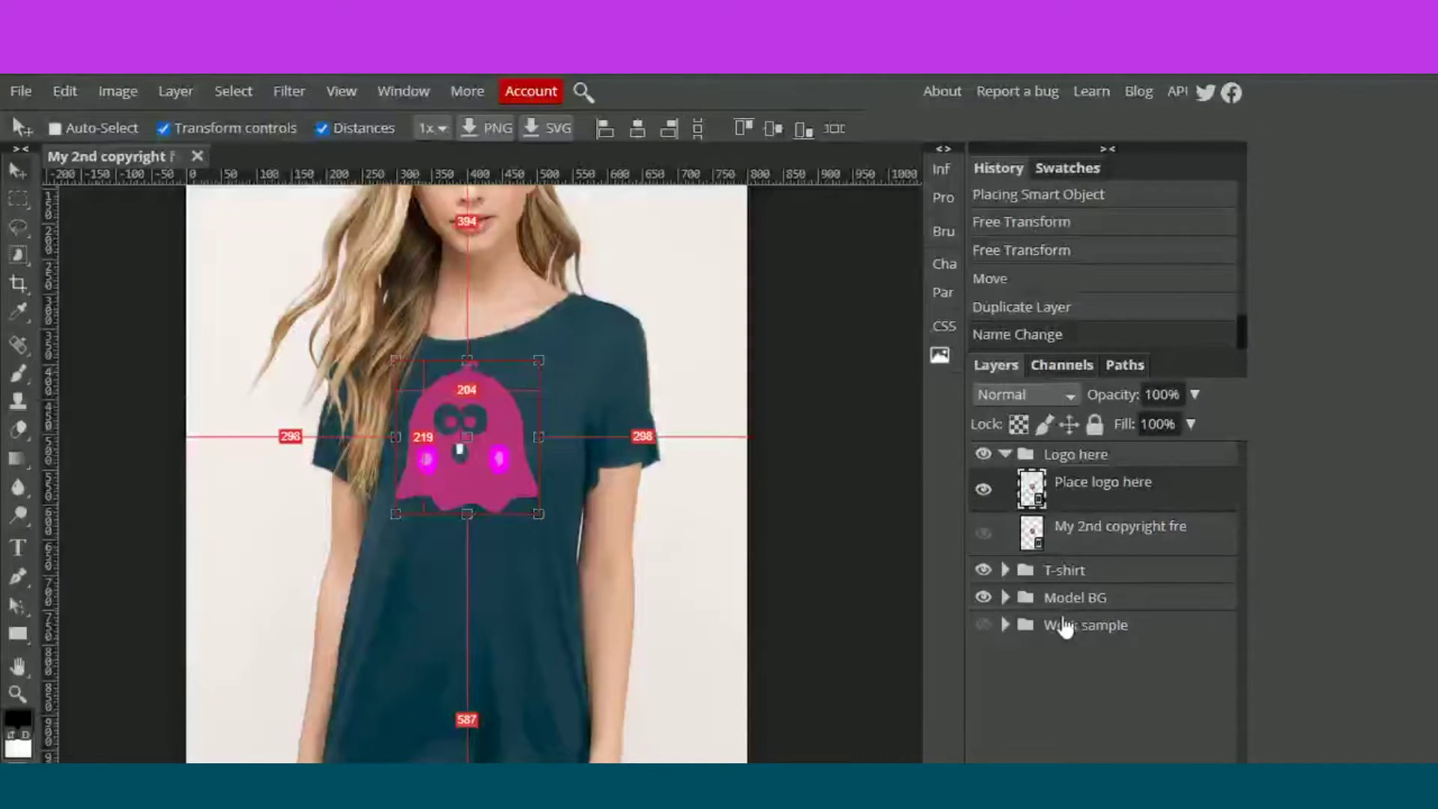
- Show only the Displace layer in the T-shirt folder, hiding its other layers and the Logo here and Model BG folders
left_click(1005, 572)
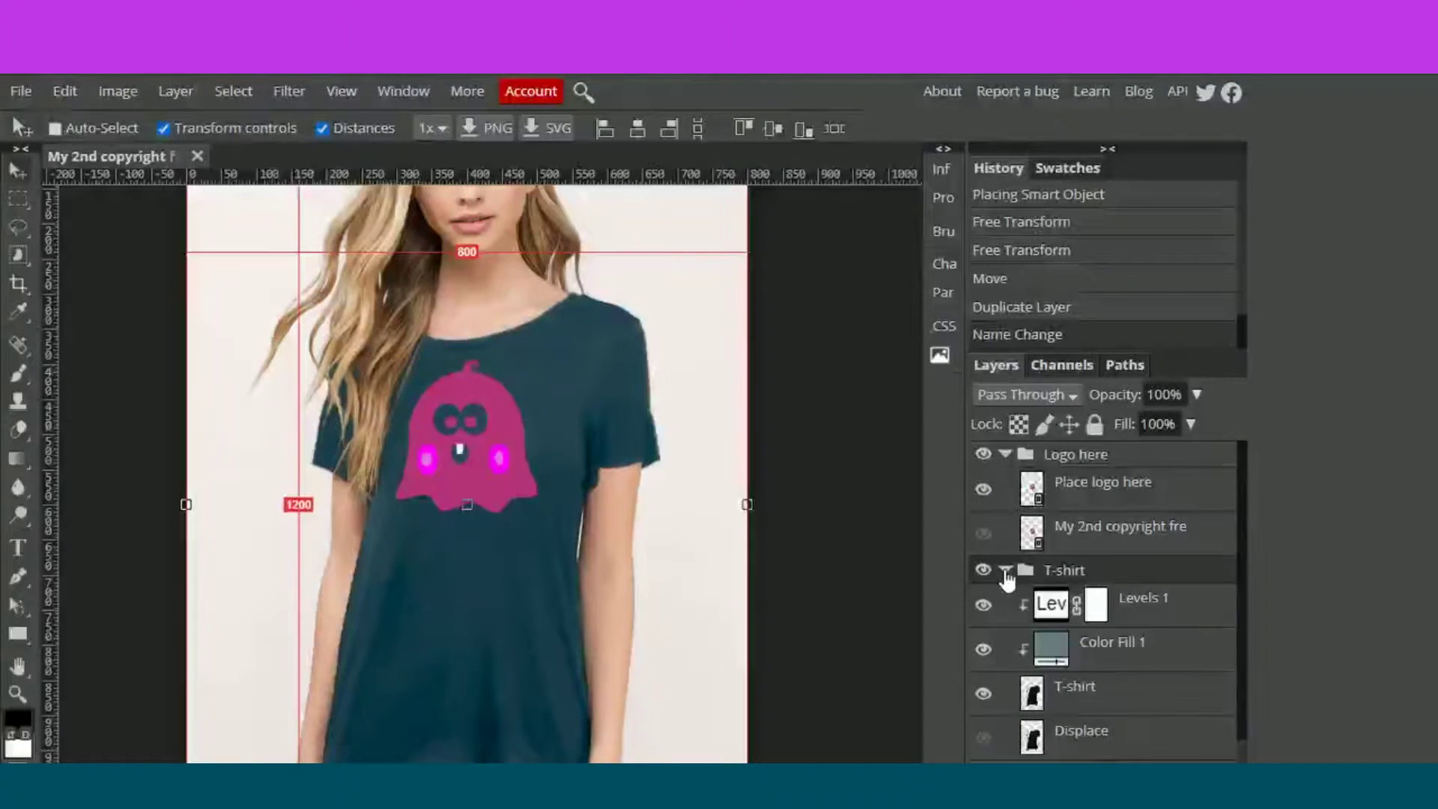
left_click(983, 454)
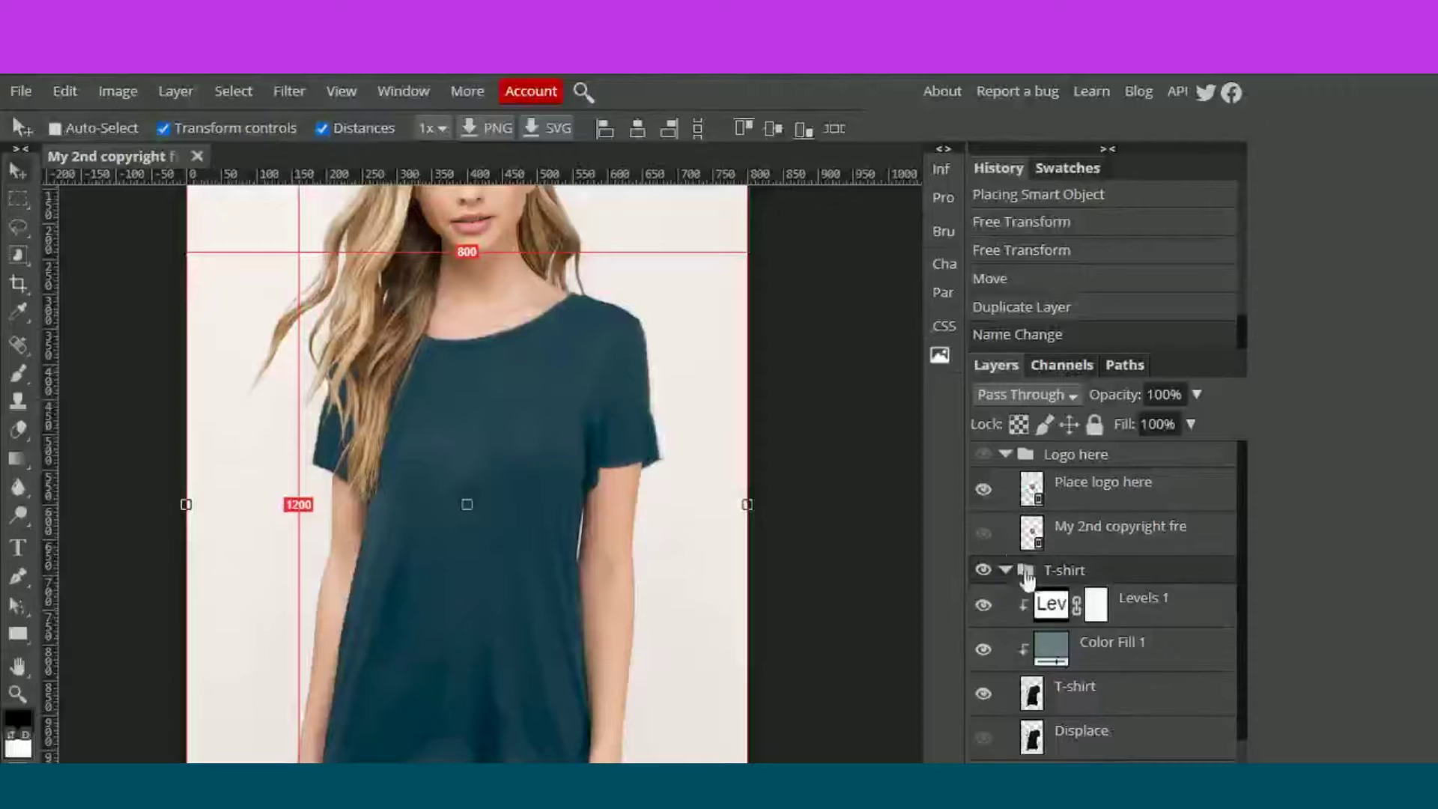
left_click(1006, 455)
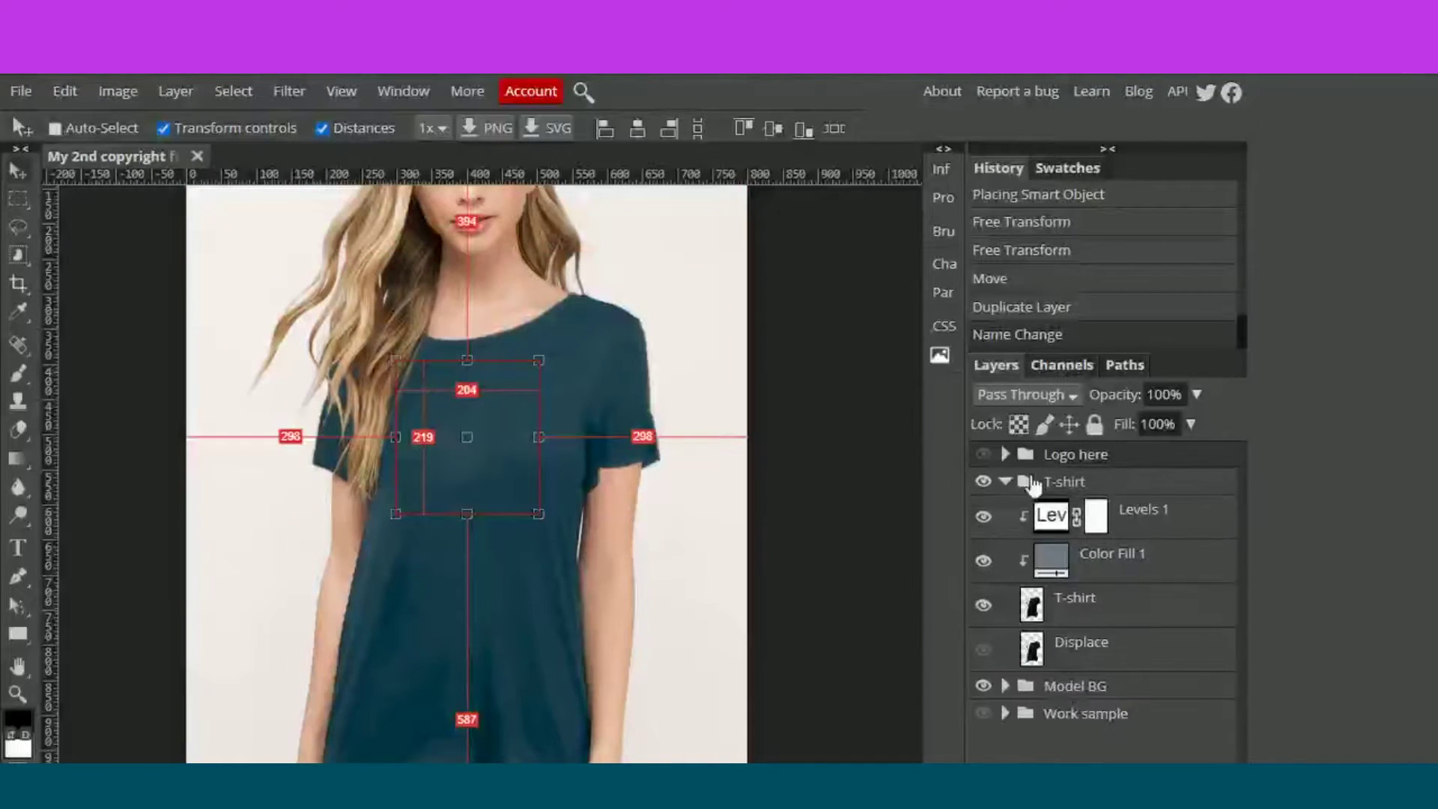
left_click(983, 515)
left_click(984, 561)
left_click(984, 605)
left_click(984, 649)
left_click(979, 686)
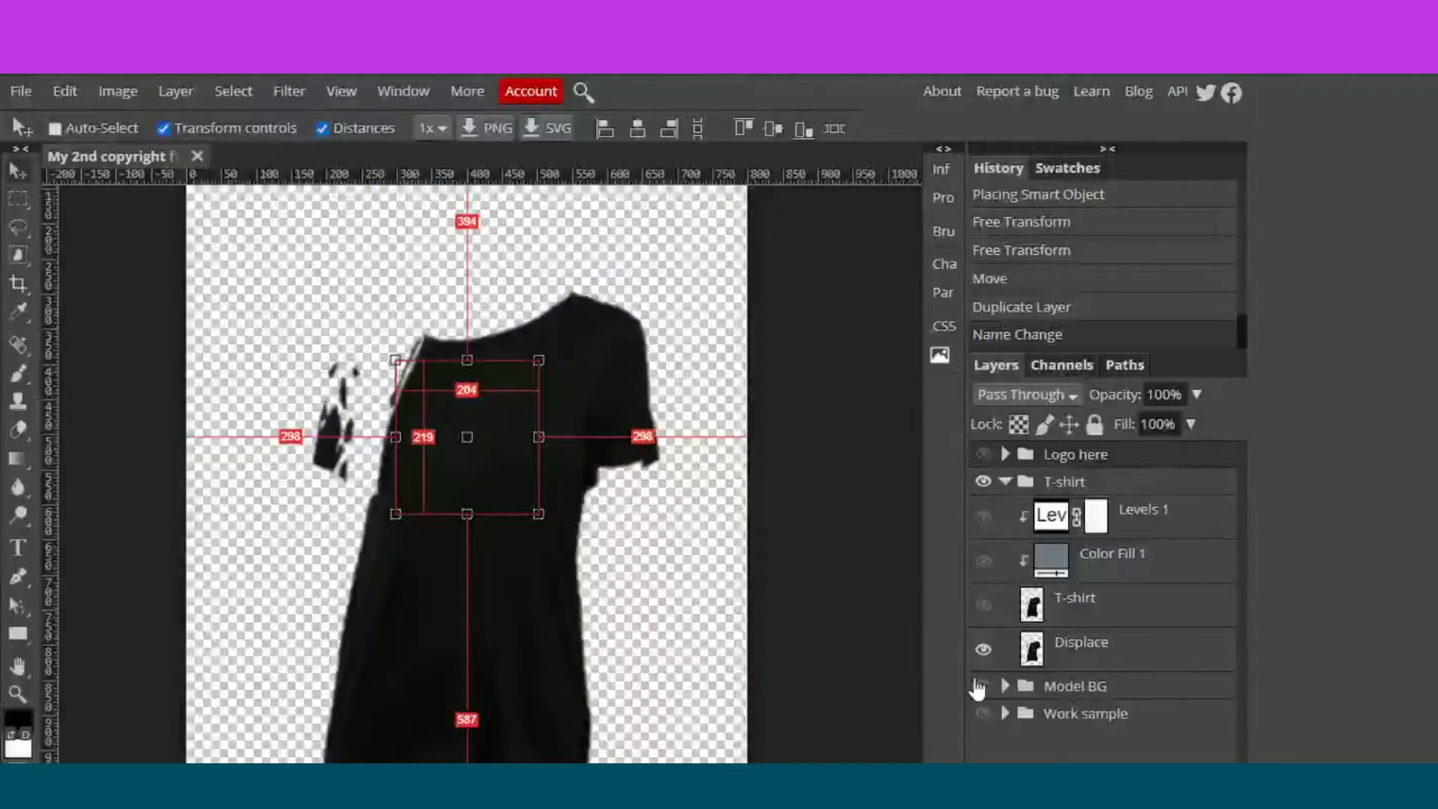
- Desaturate the Displace layer
left_click(1081, 665)
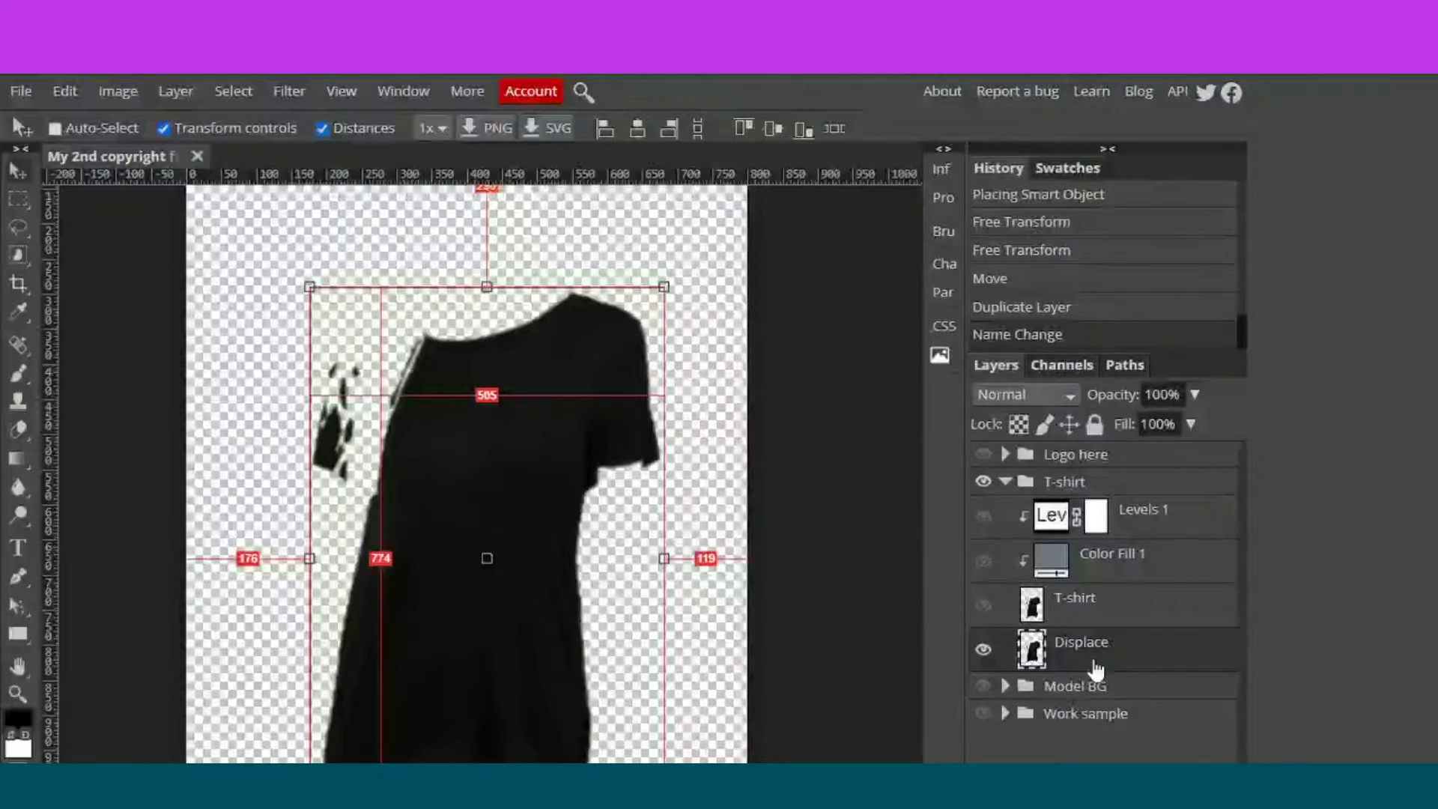
key("ctrl+shift+u")
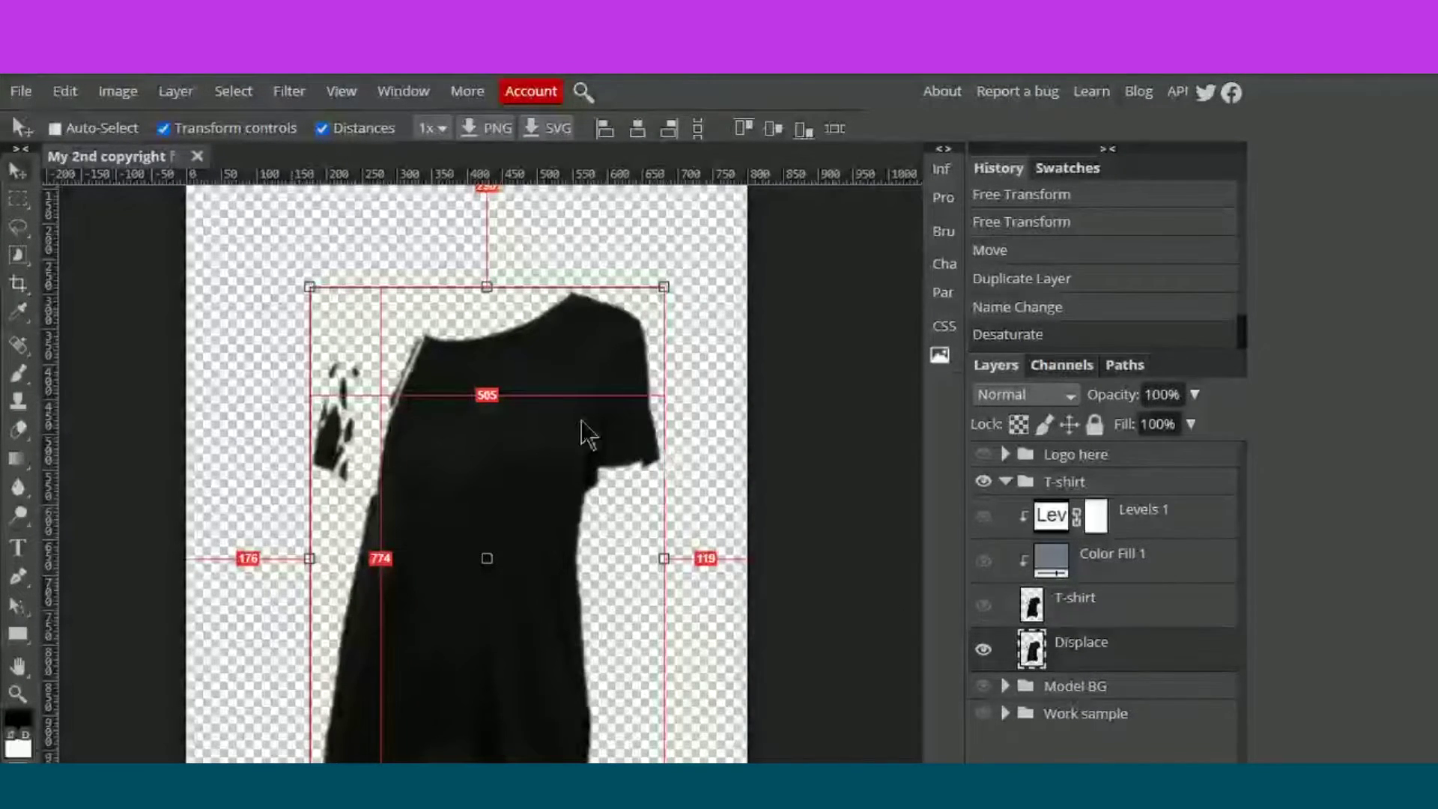
- Apply a Gaussian Blur with a small radius to the Displace layer and convert it to a smart object
left_click(289, 91)
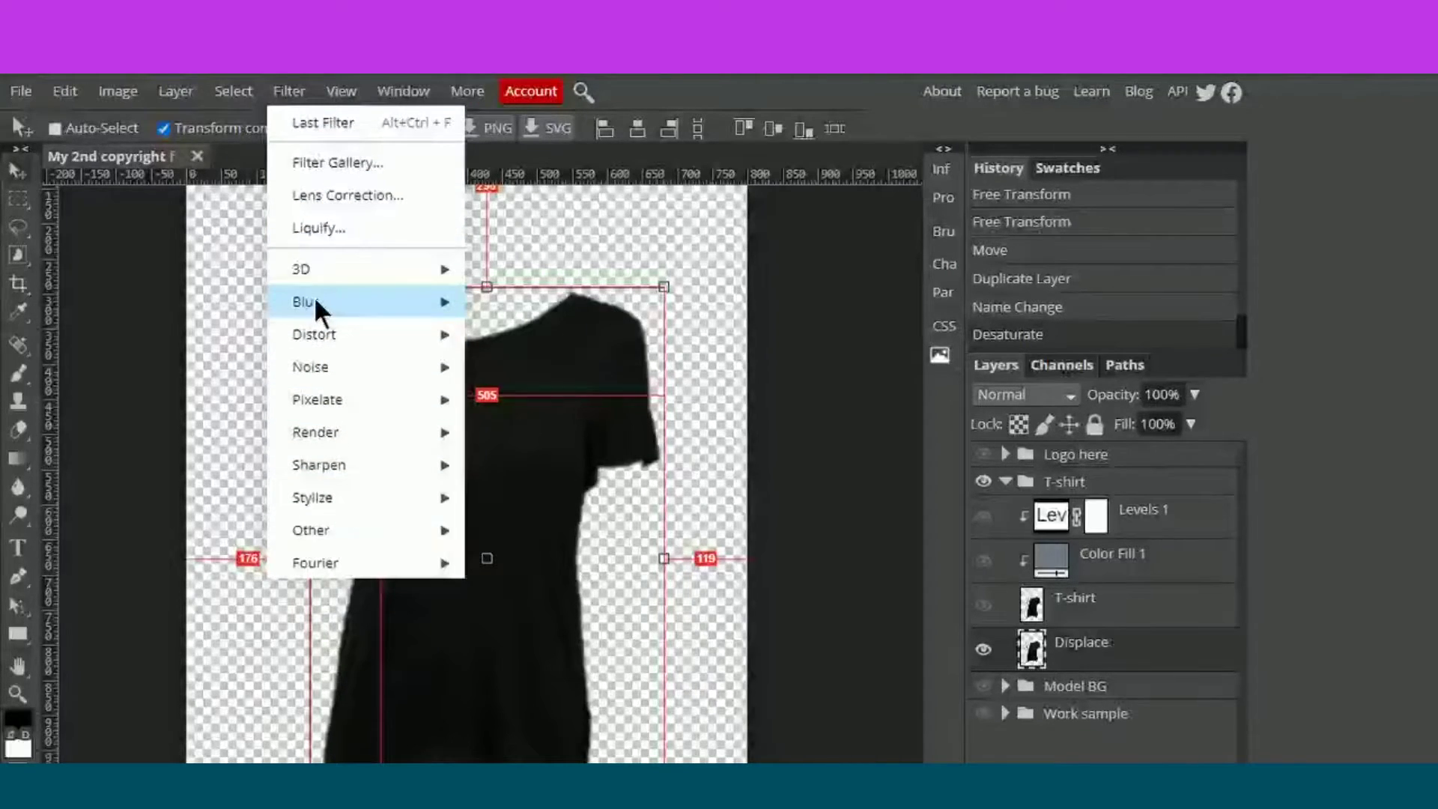
mouse_move(315, 300)
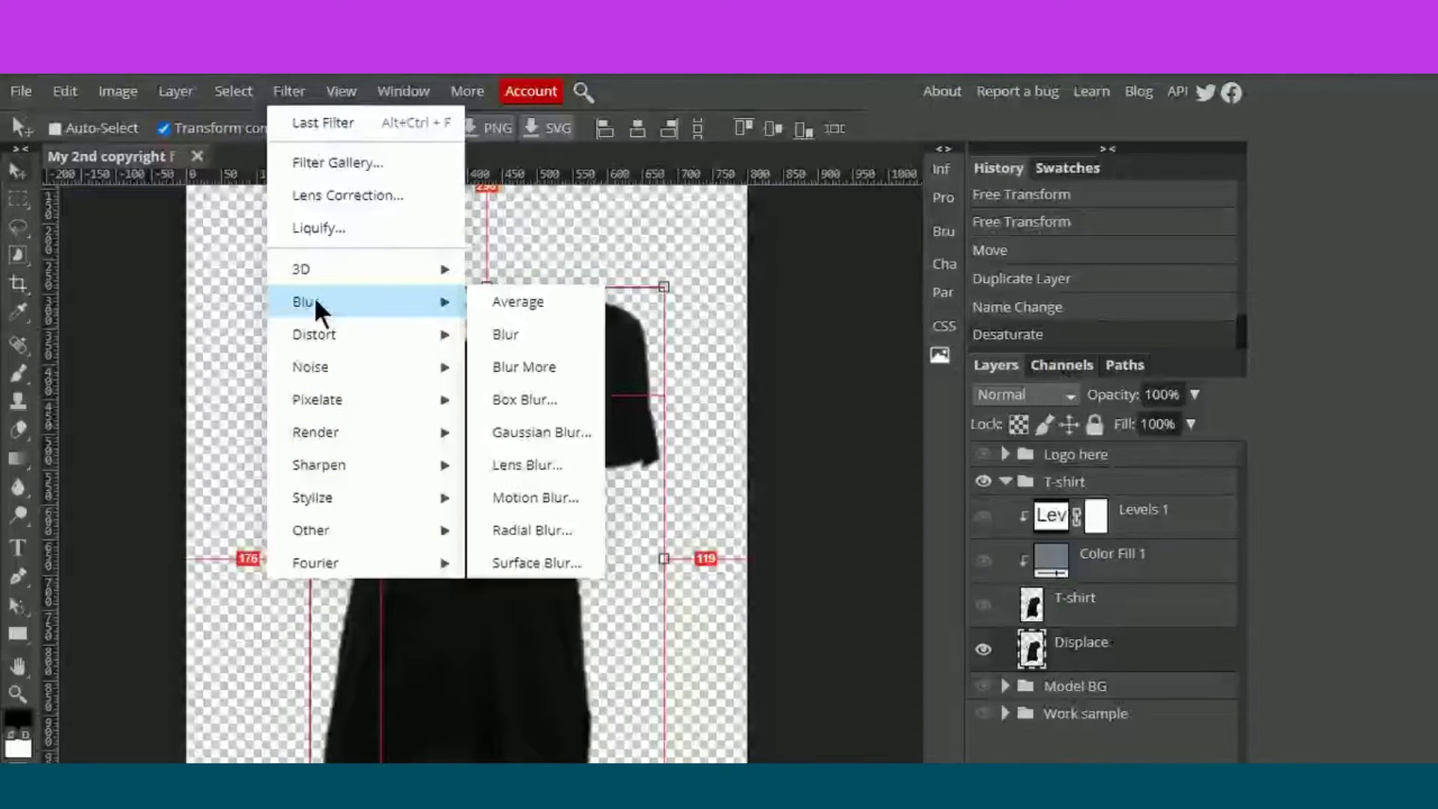
left_click(544, 433)
double_click(474, 294)
key("BackSpace")
type("0.2")
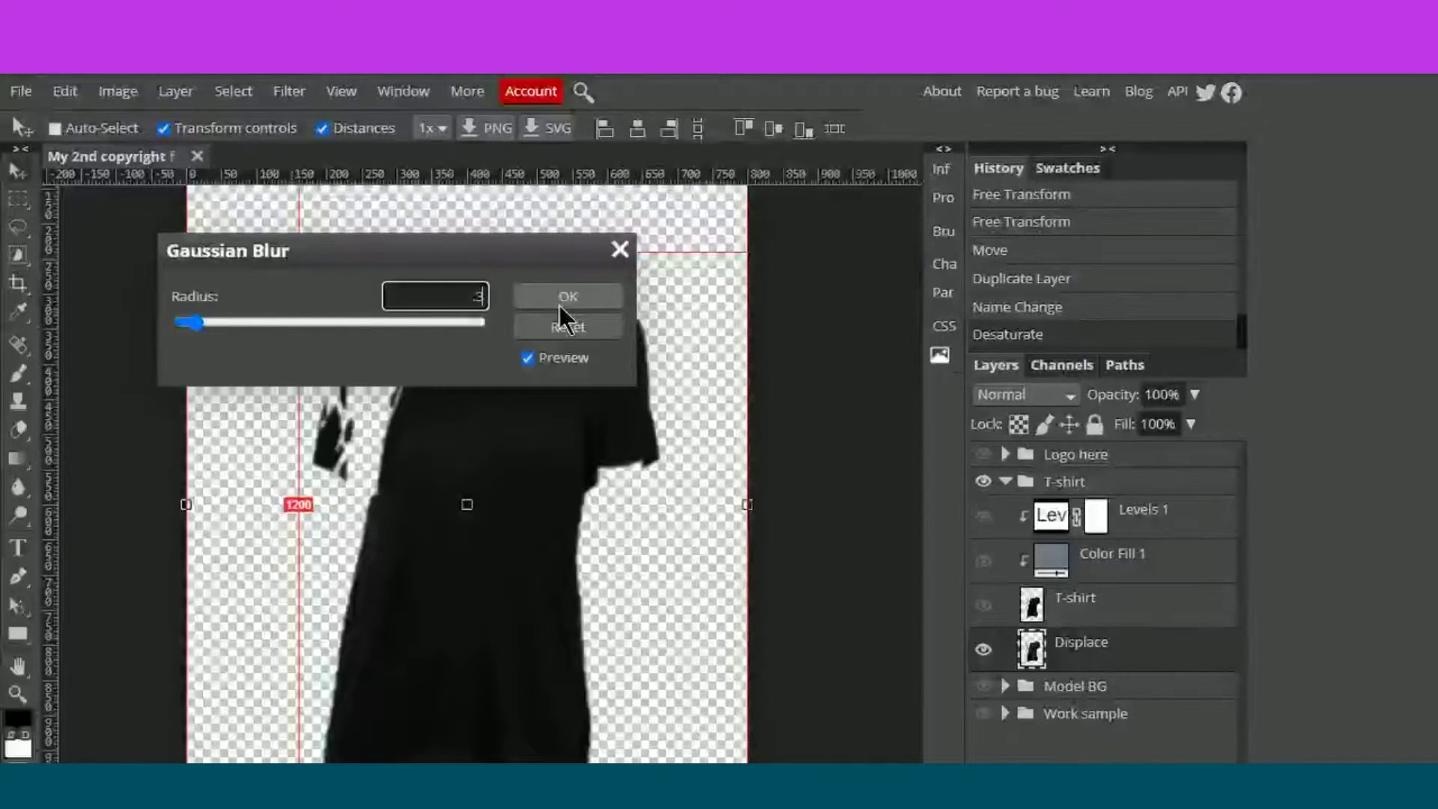
left_click(559, 304)
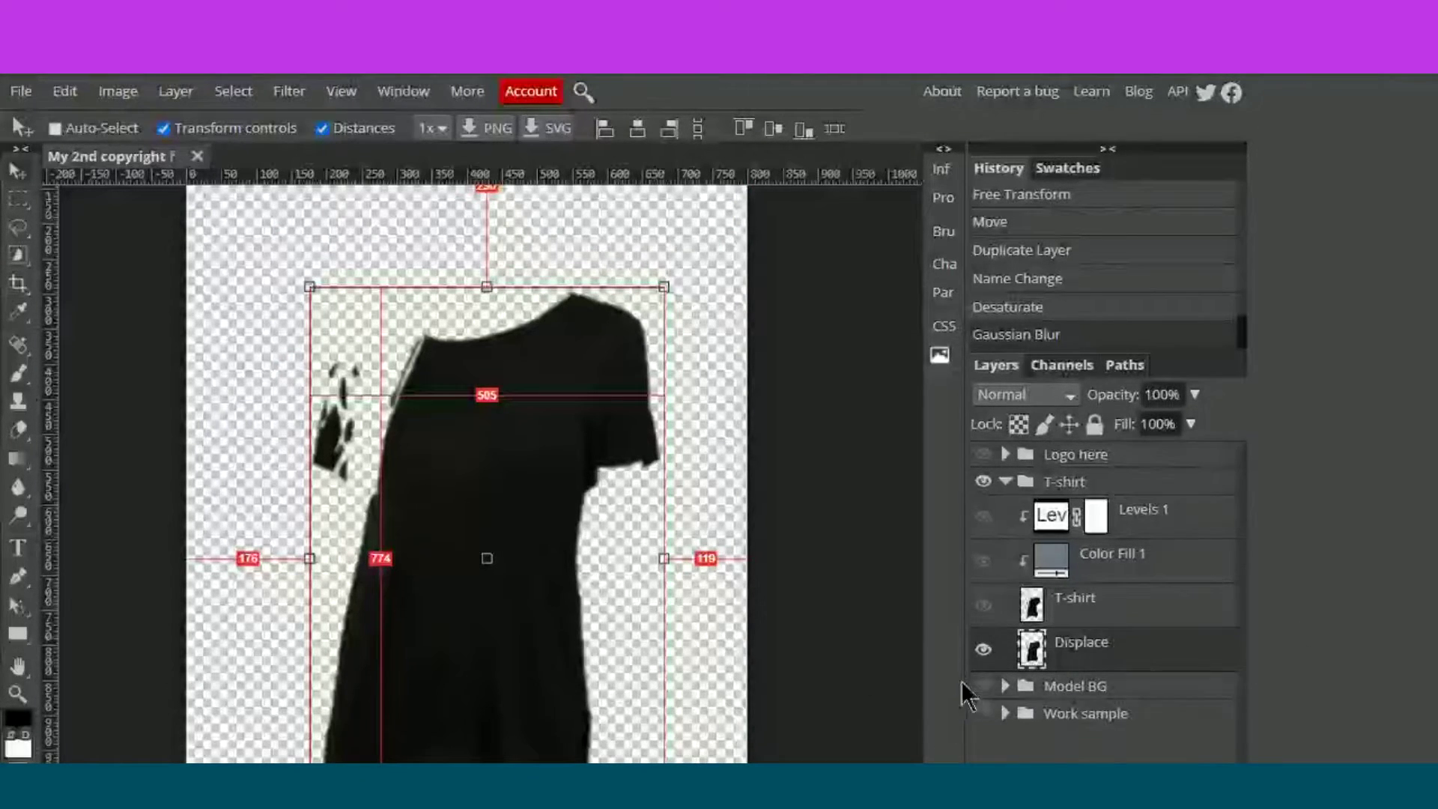
right_click(1088, 663)
left_click(1158, 382)
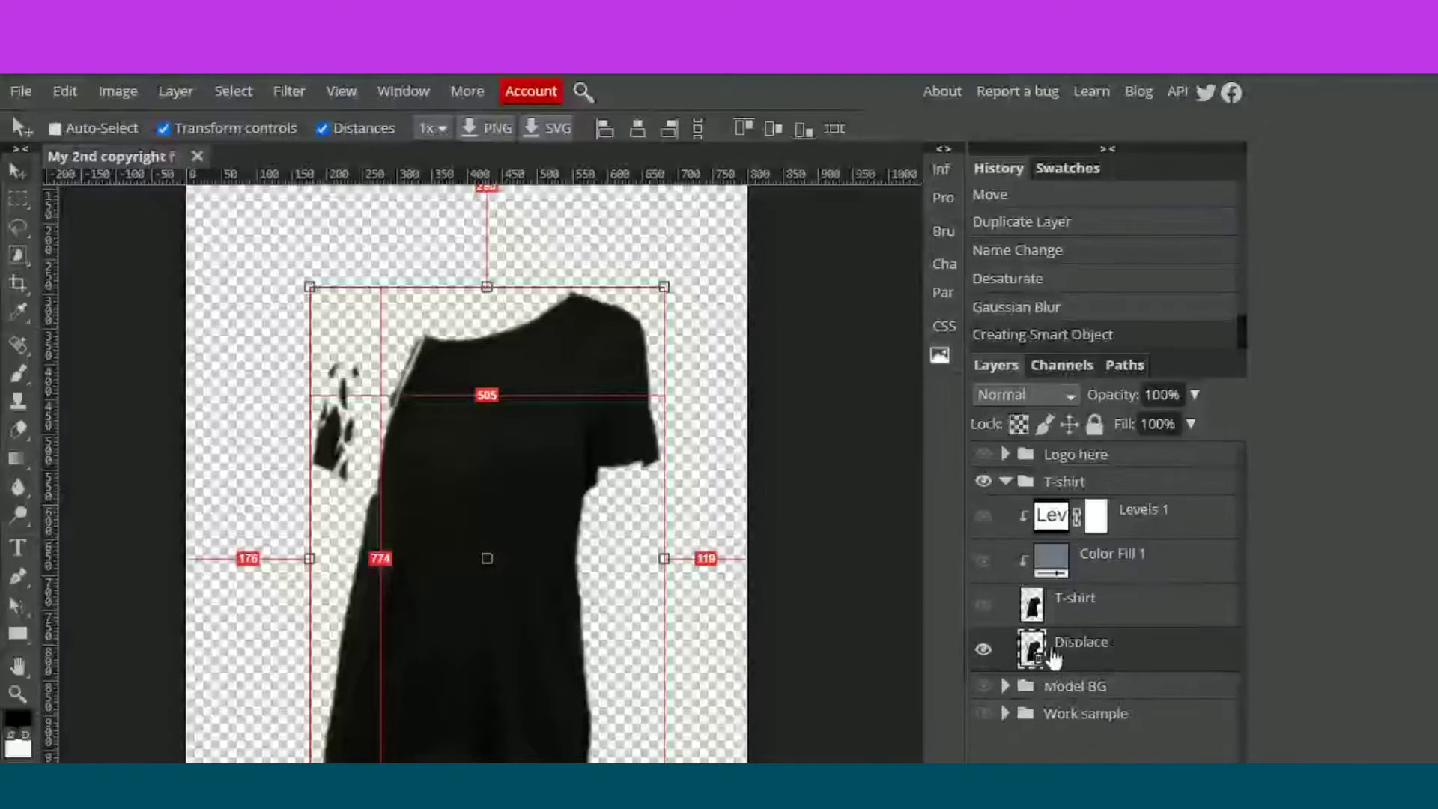
- Hide the Displace layer and show the T-shirt, Color Fill 1 and Levels 1 layers and the Model BG folder
left_click(984, 652)
left_click(985, 606)
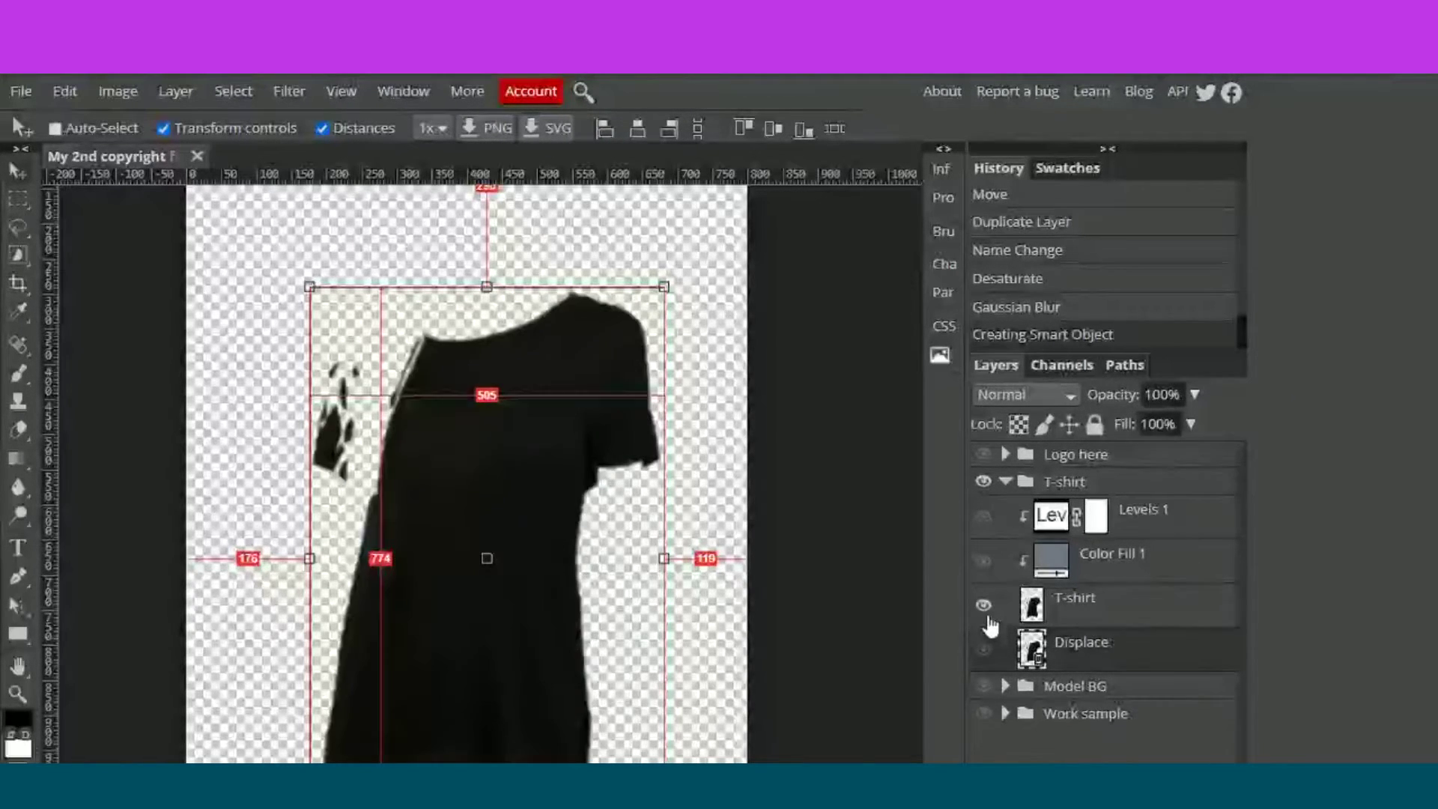
left_click(983, 560)
left_click(984, 517)
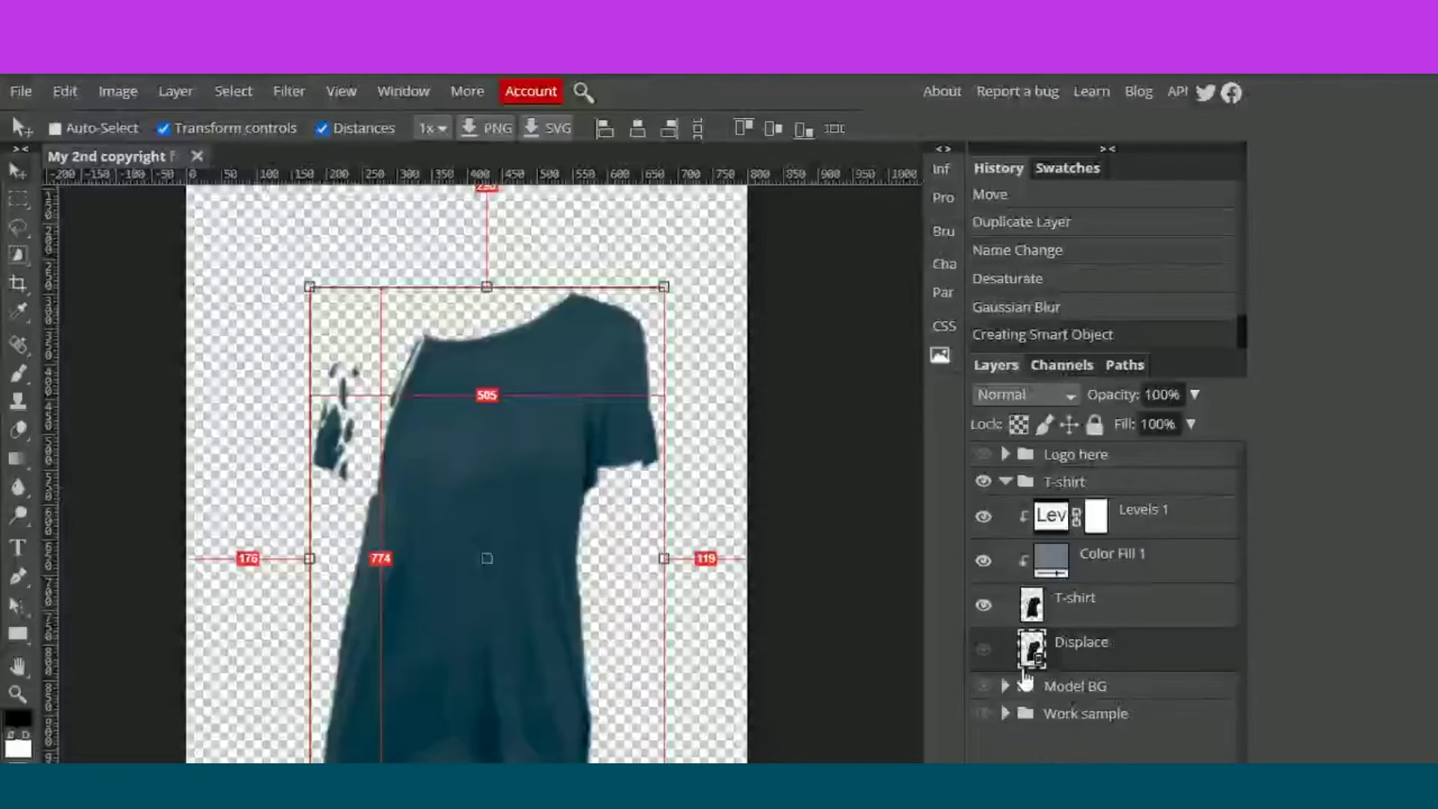
left_click(984, 686)
- Rename the Displace layer as New Displace
right_click(1101, 651)
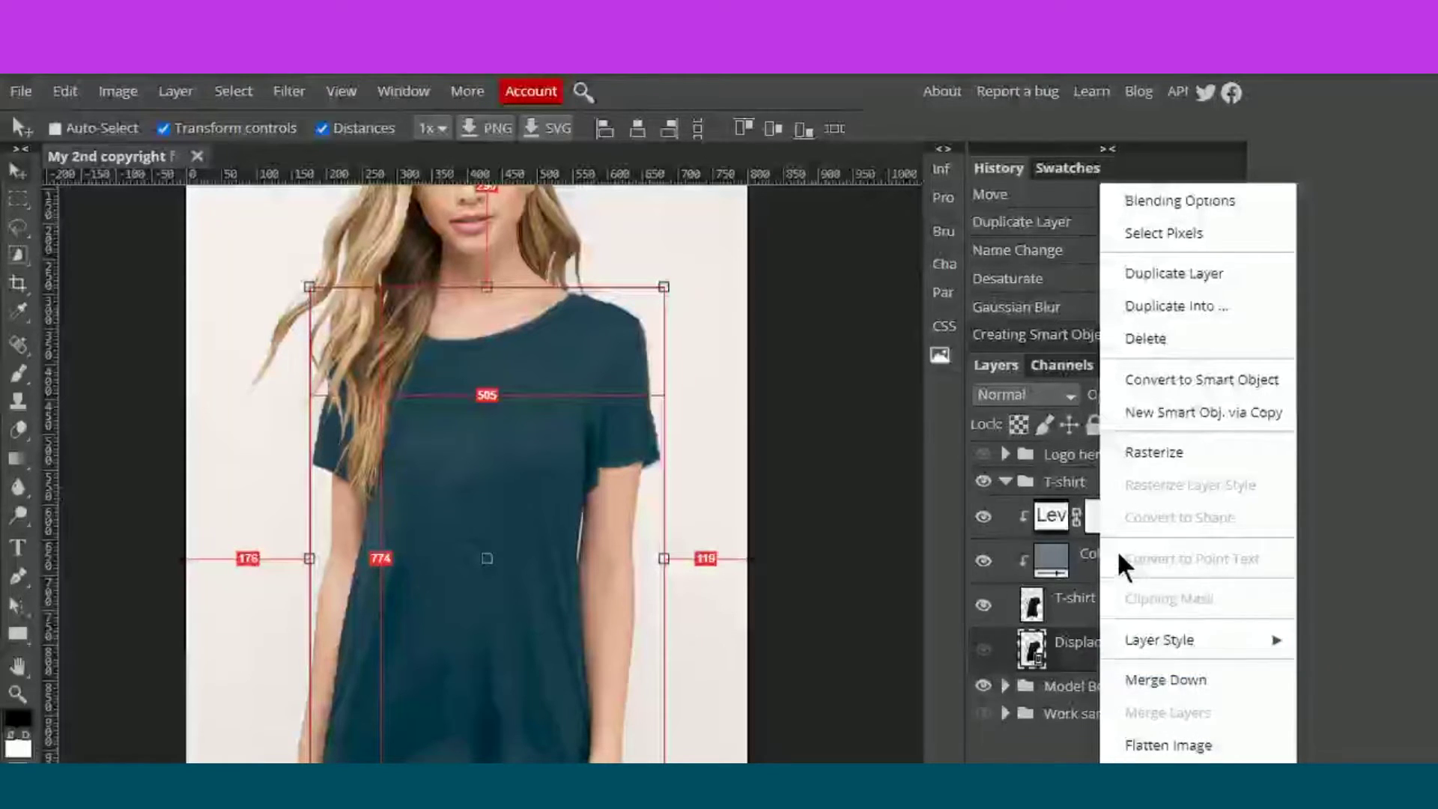
double_click(1090, 643)
key("Right")
key("Left")
key("Left")
key("Left")
key("Left")
key("Left")
key("Left")
key("Left")
key("Left")
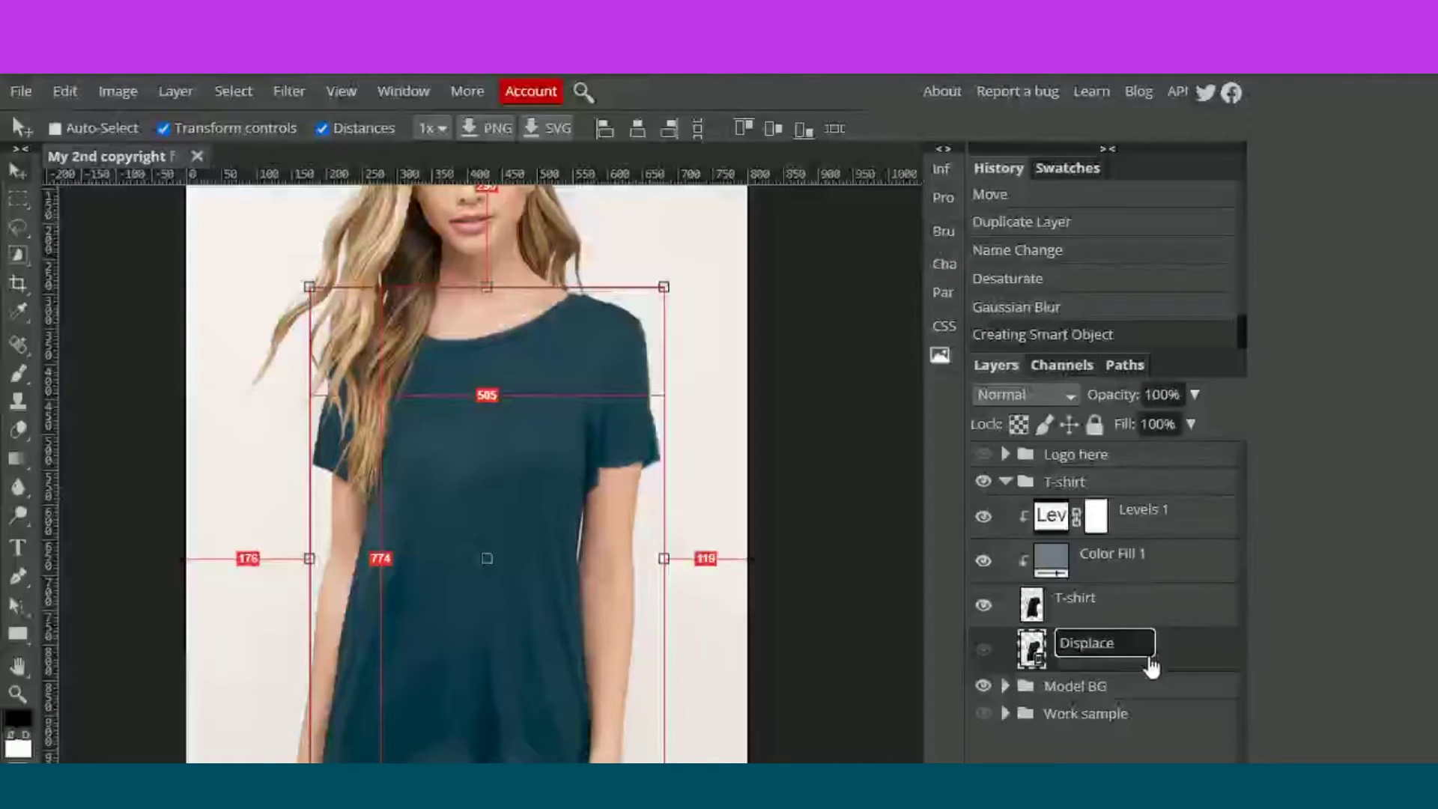
type("New")
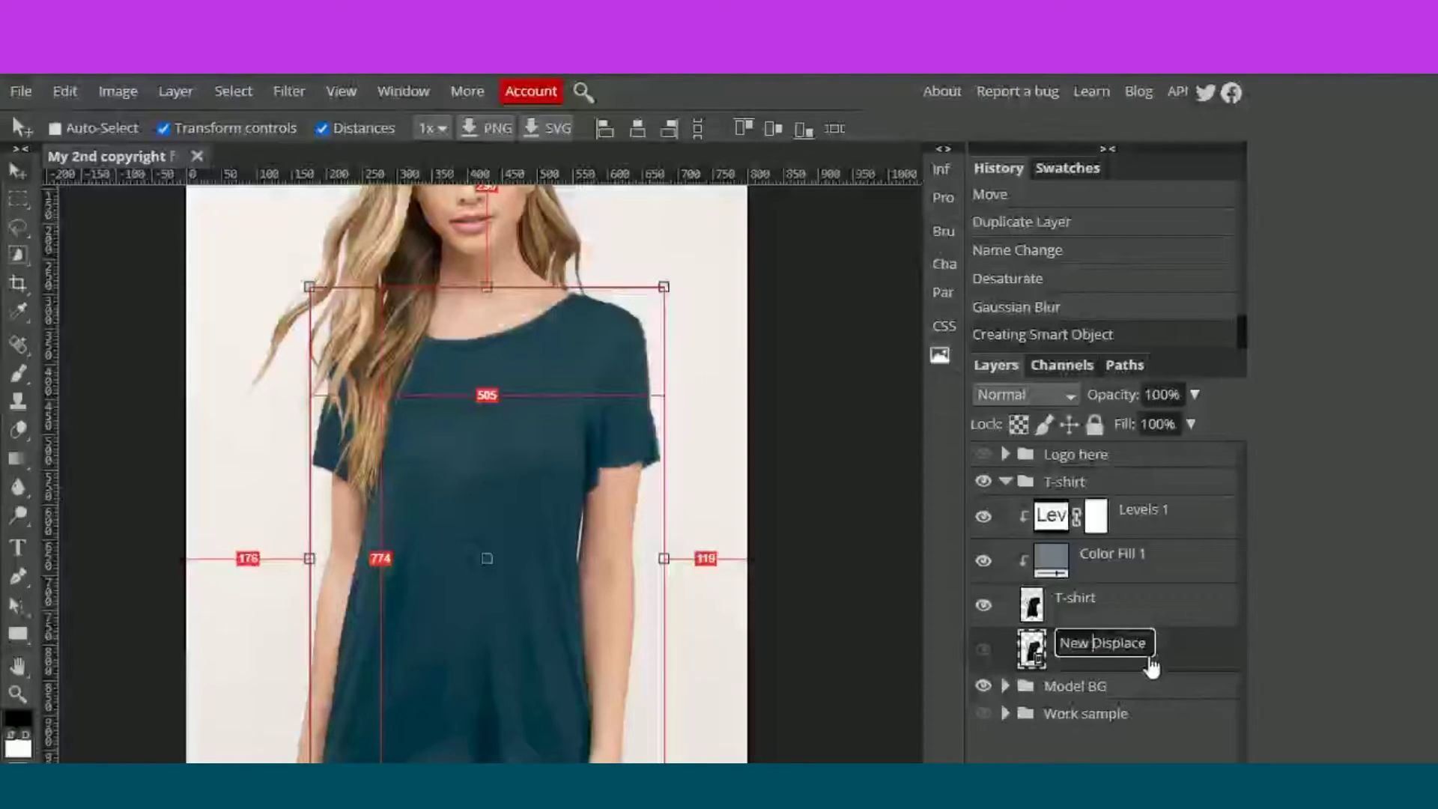
key("Return")
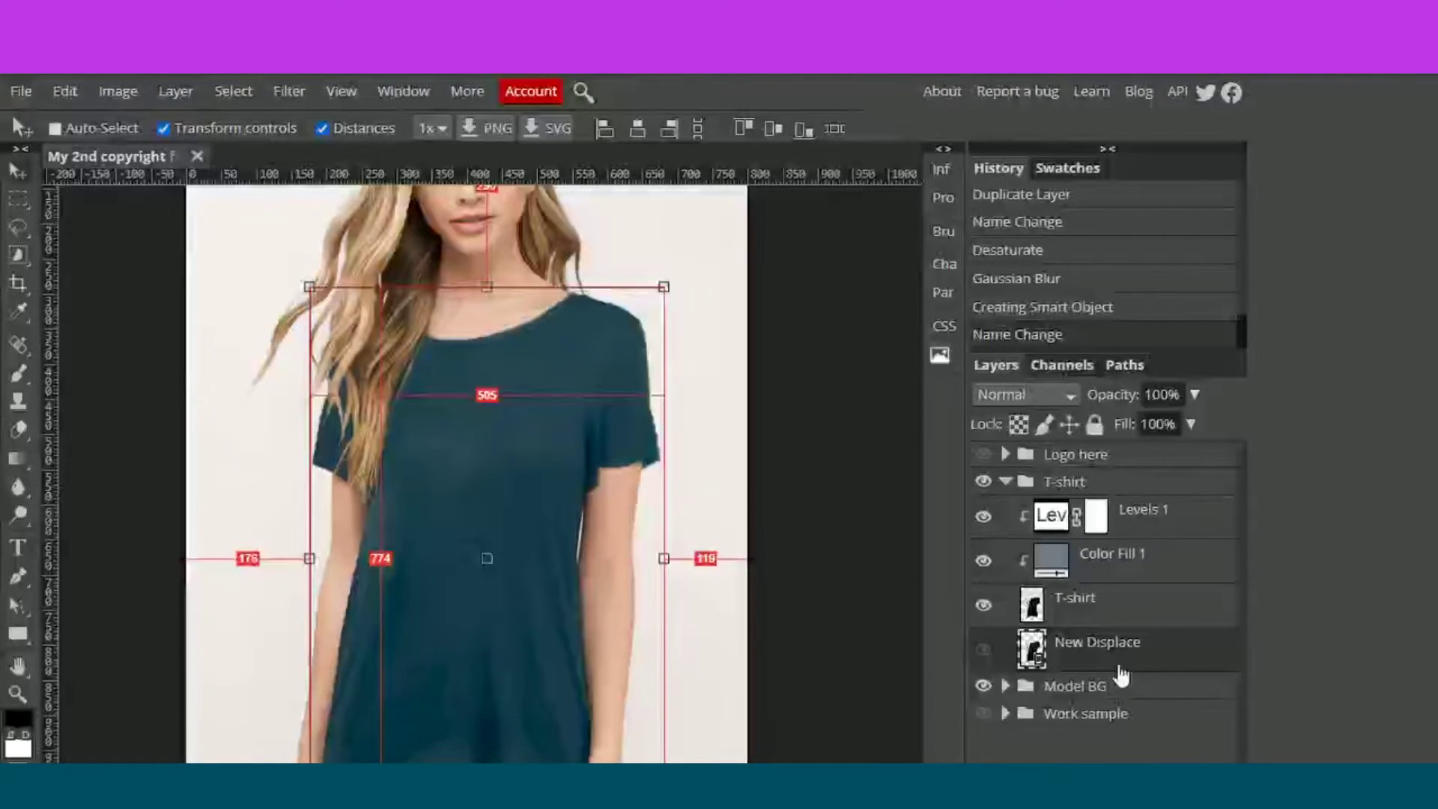
- Show and expand the Logo here folder, and collapse the T-shirt folder
left_click(1065, 620)
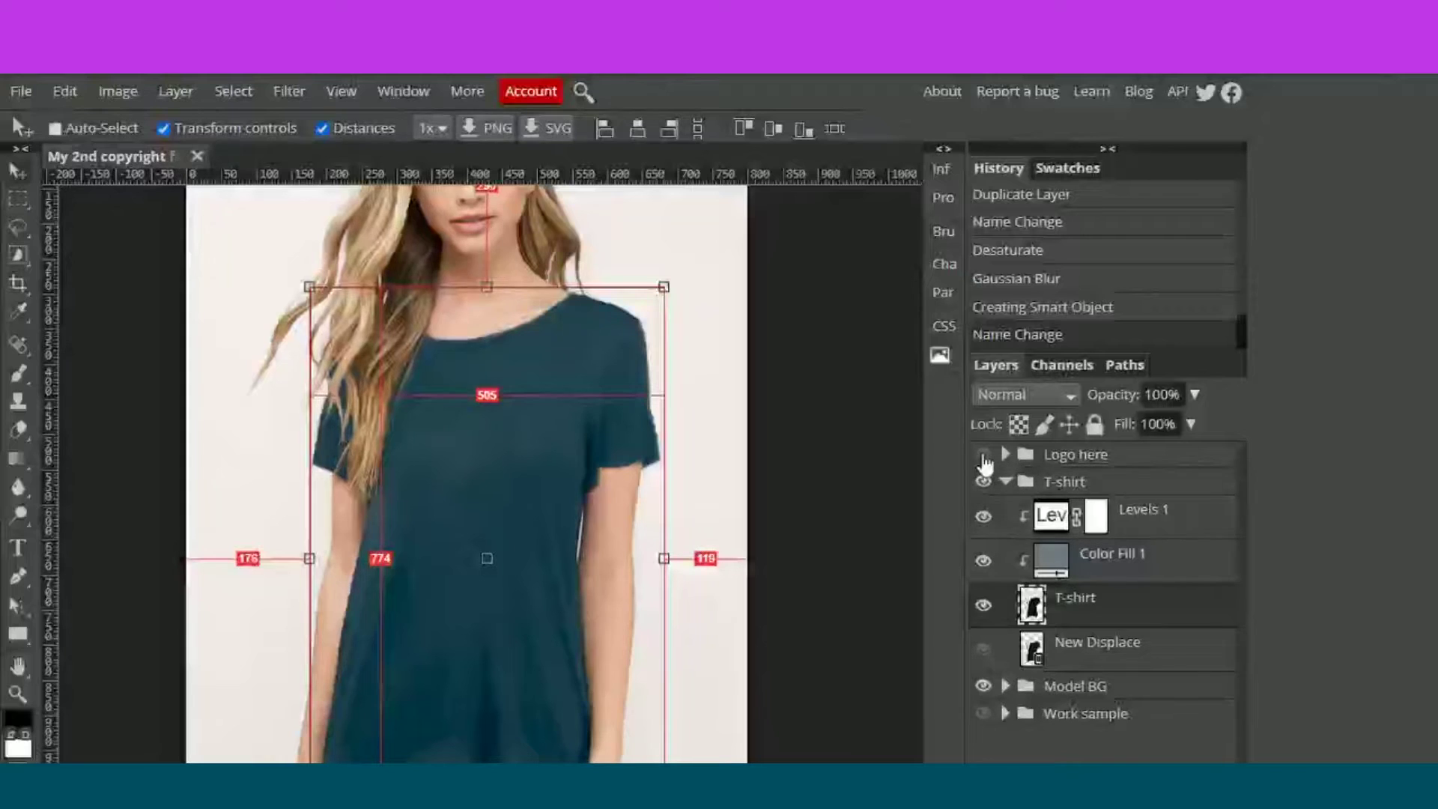
left_click(983, 454)
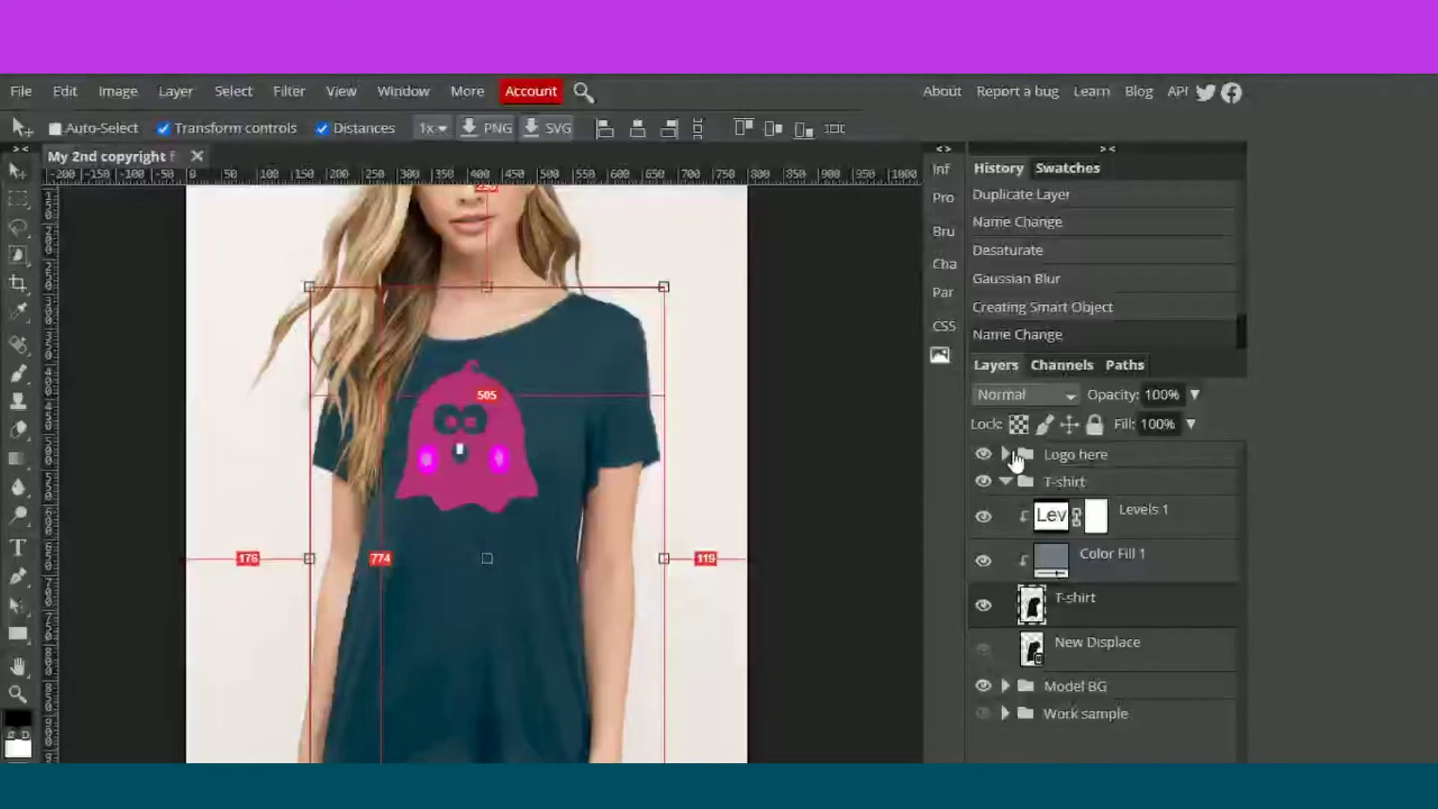
left_click(1007, 454)
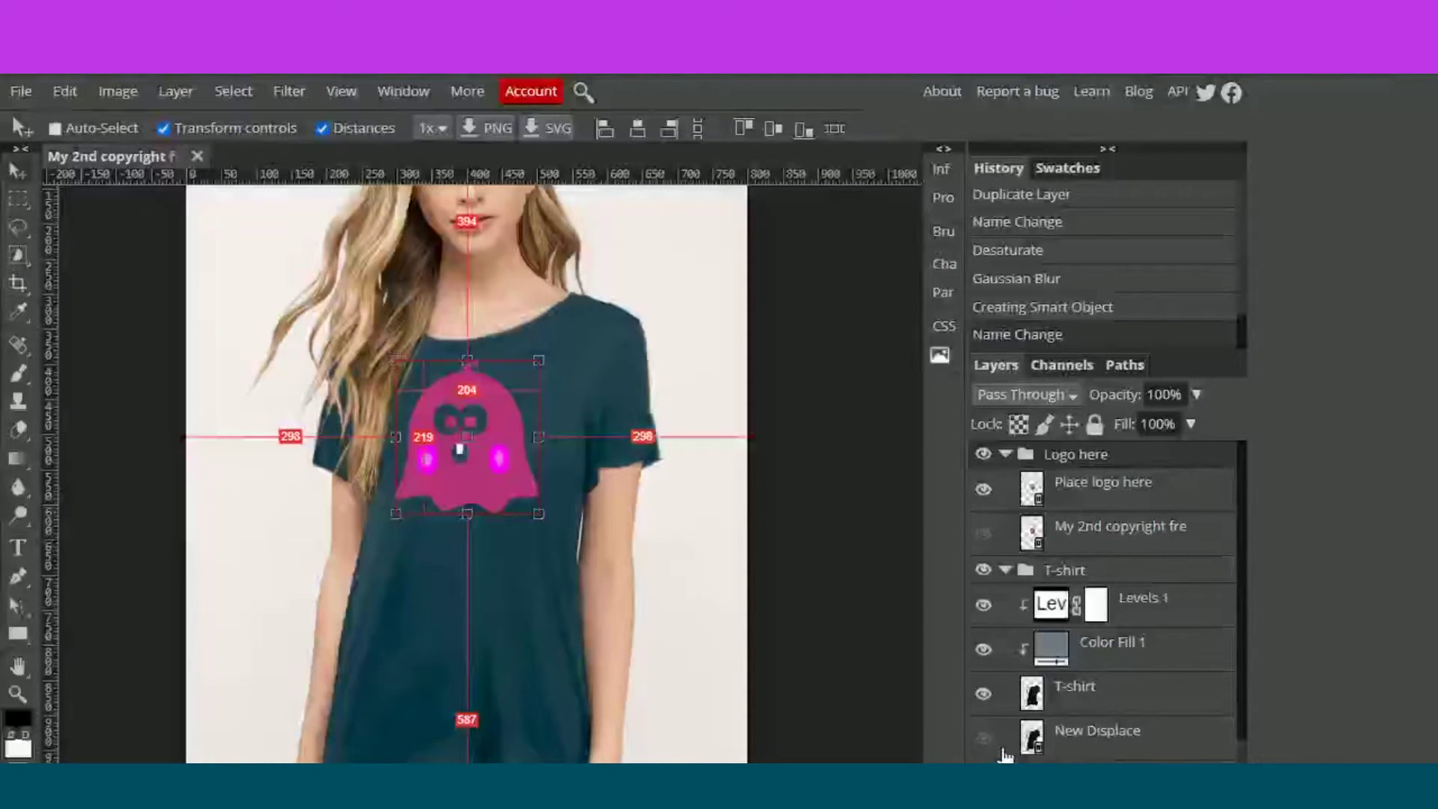
left_click(1005, 570)
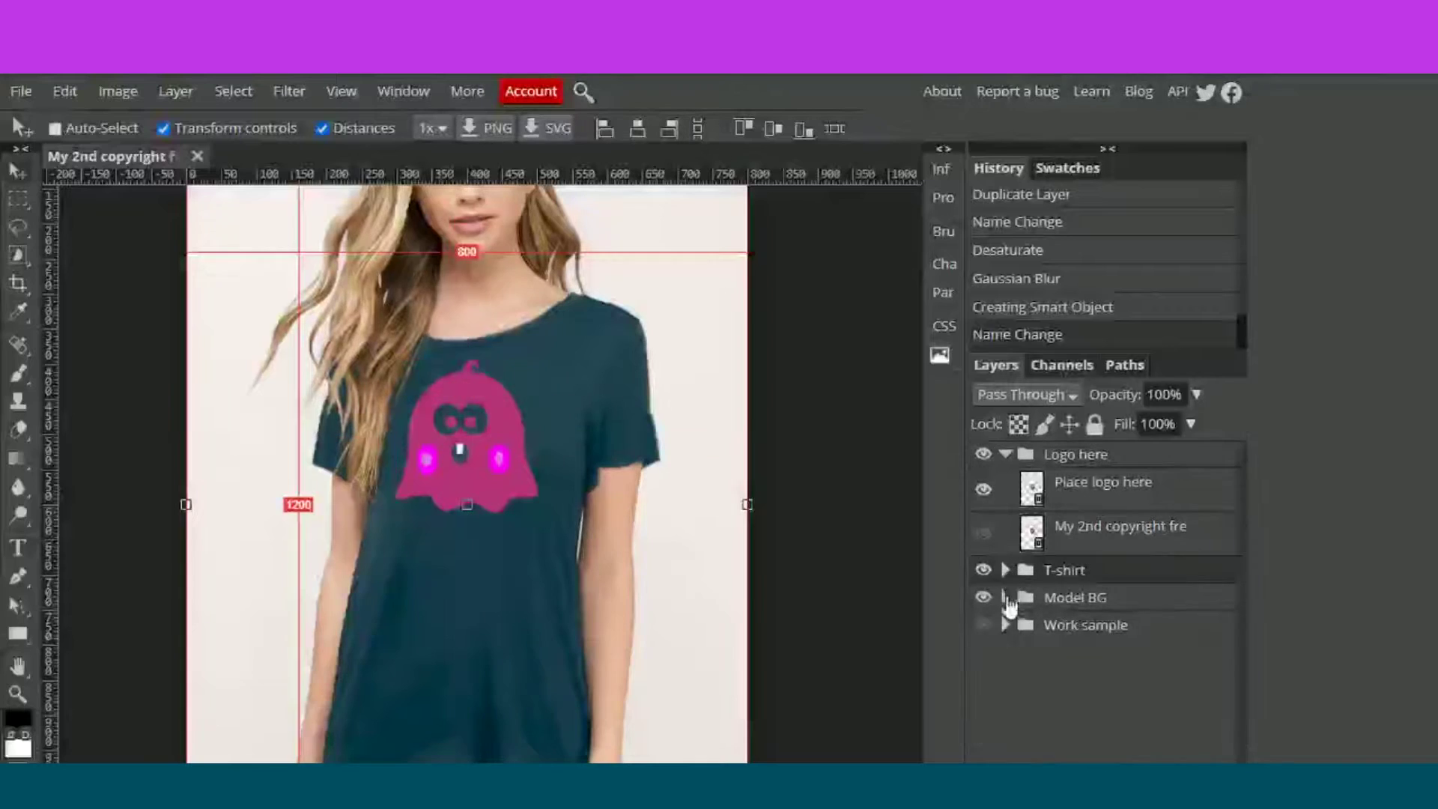
- Start Liquify on the Place logo here layer and bloat the ghost's two cheeks with a size 30 brush
right_click(1072, 487)
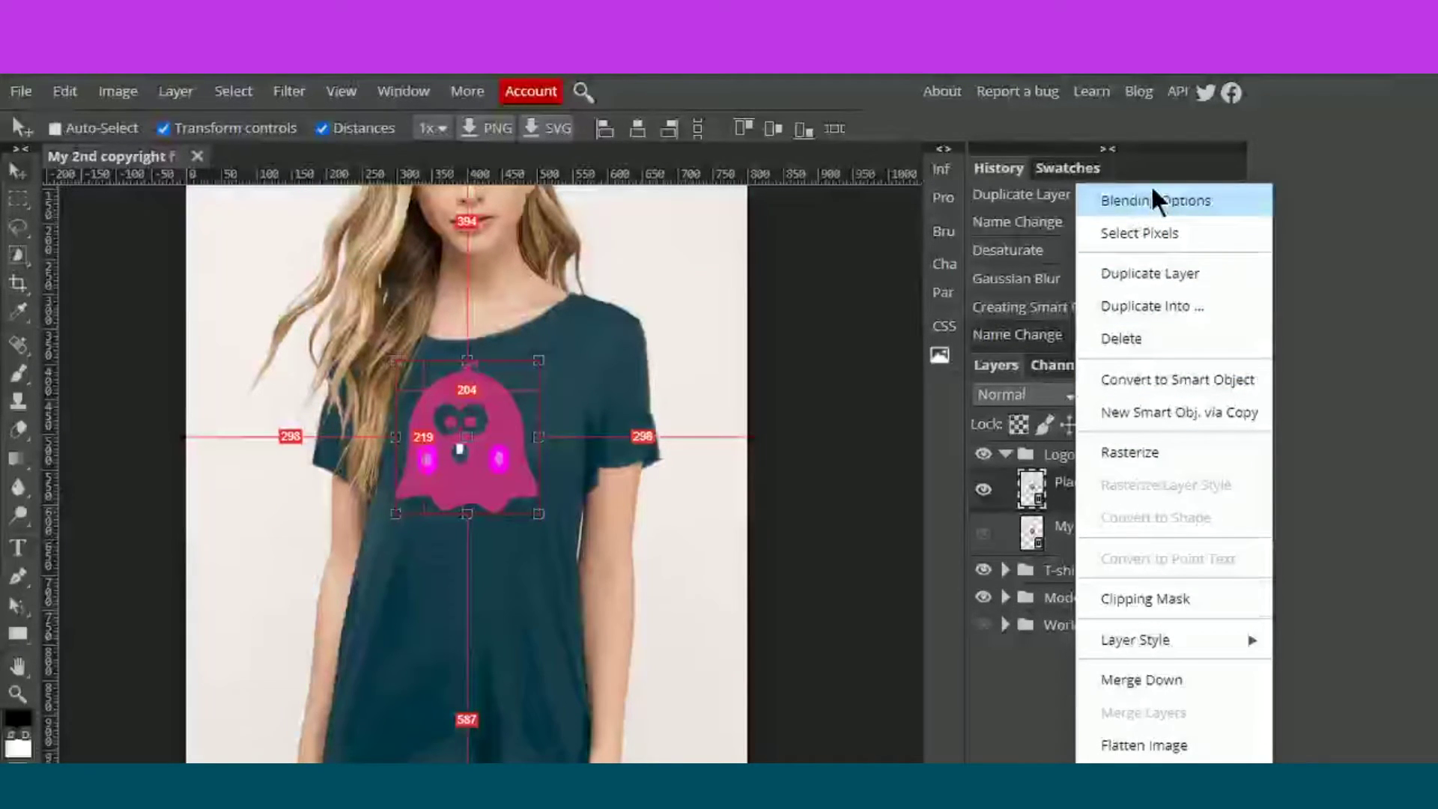
left_click(306, 93)
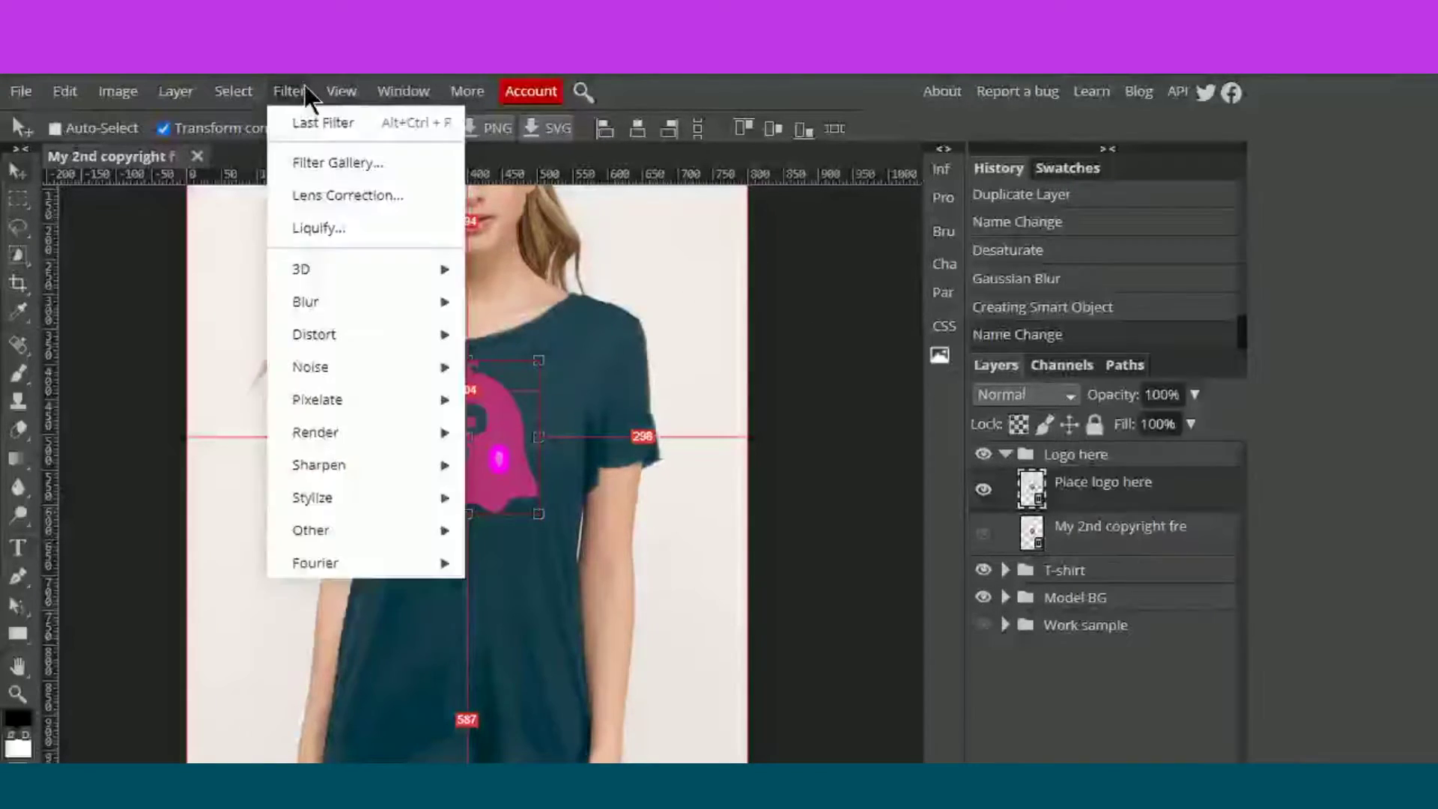
mouse_move(408, 434)
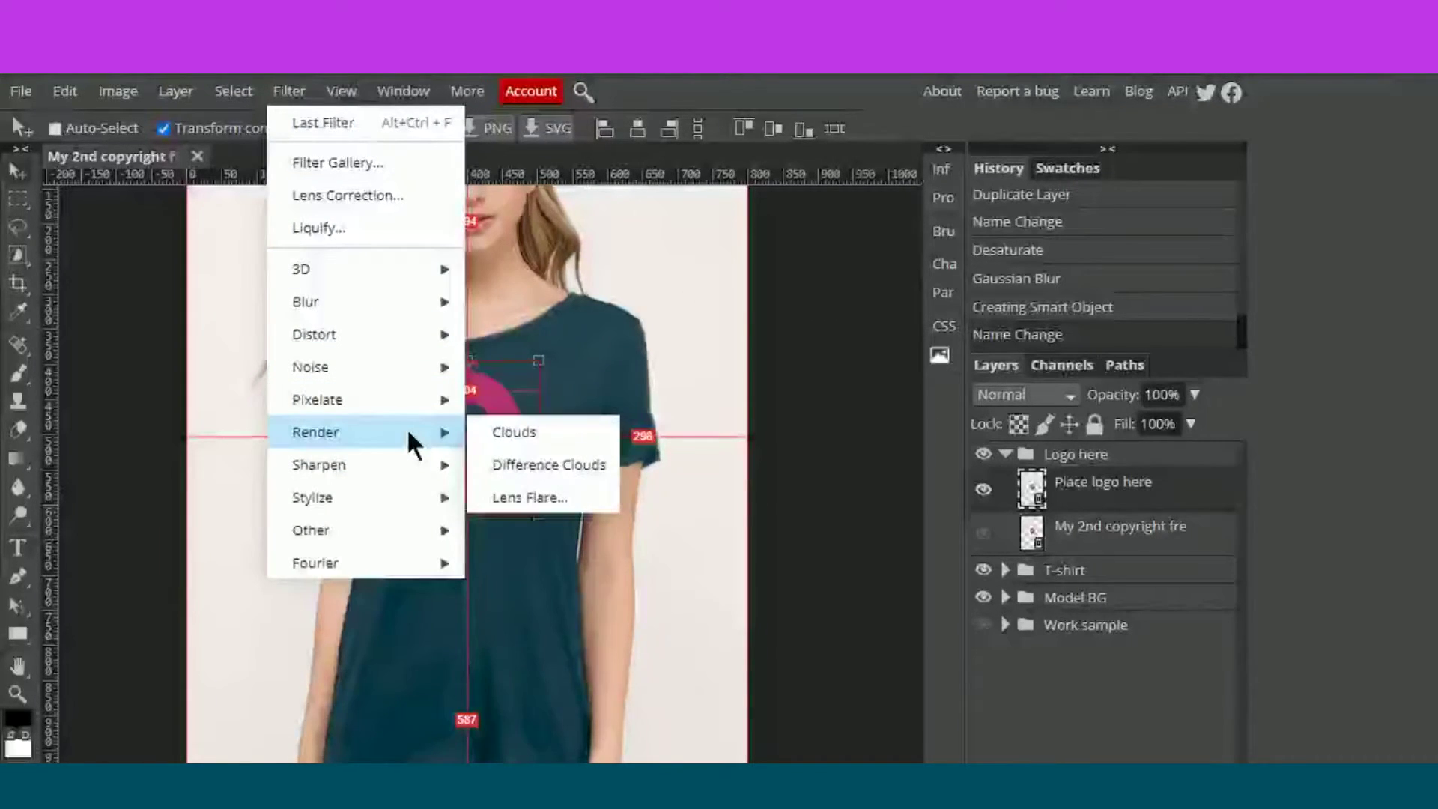
mouse_move(426, 309)
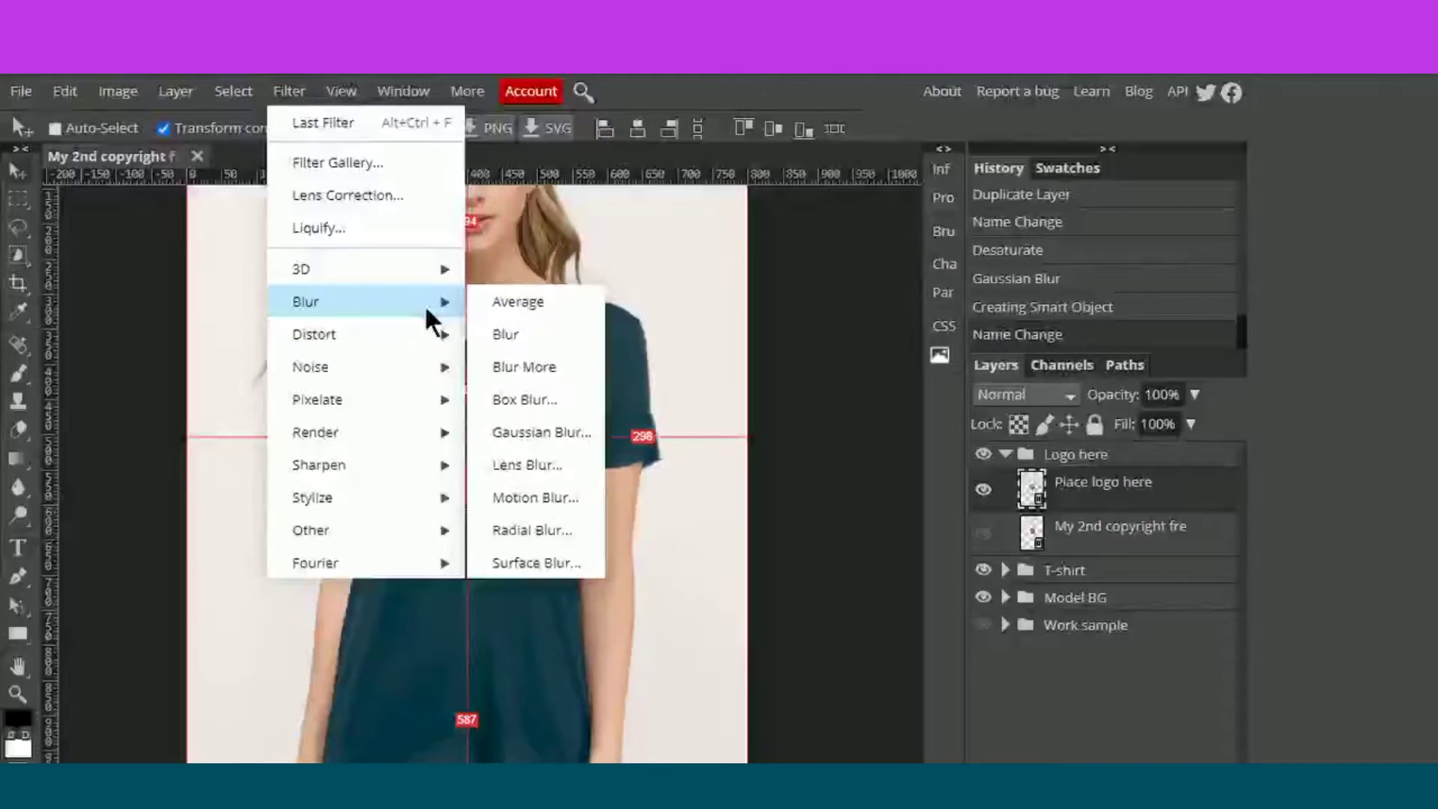
left_click(445, 234)
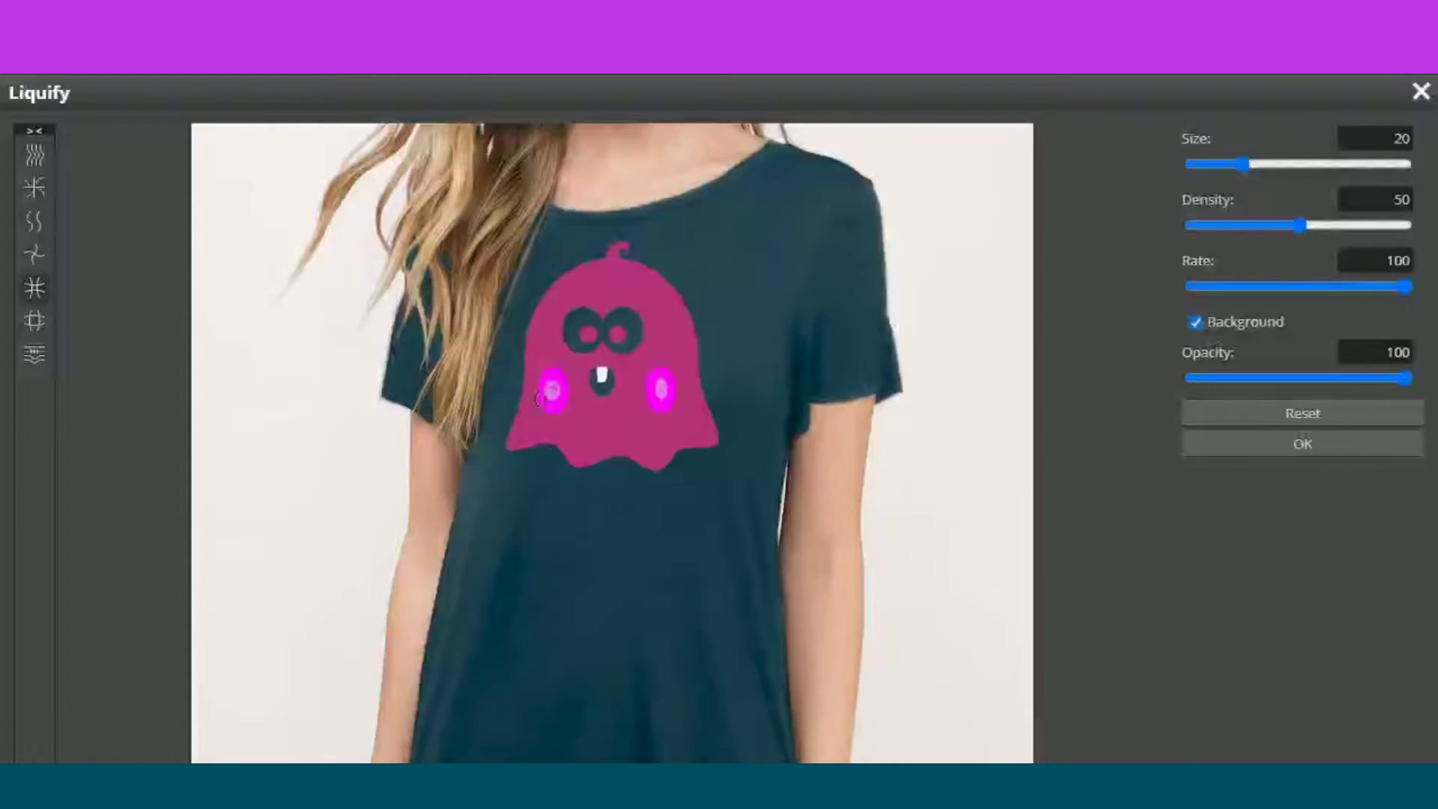
left_click(35, 321)
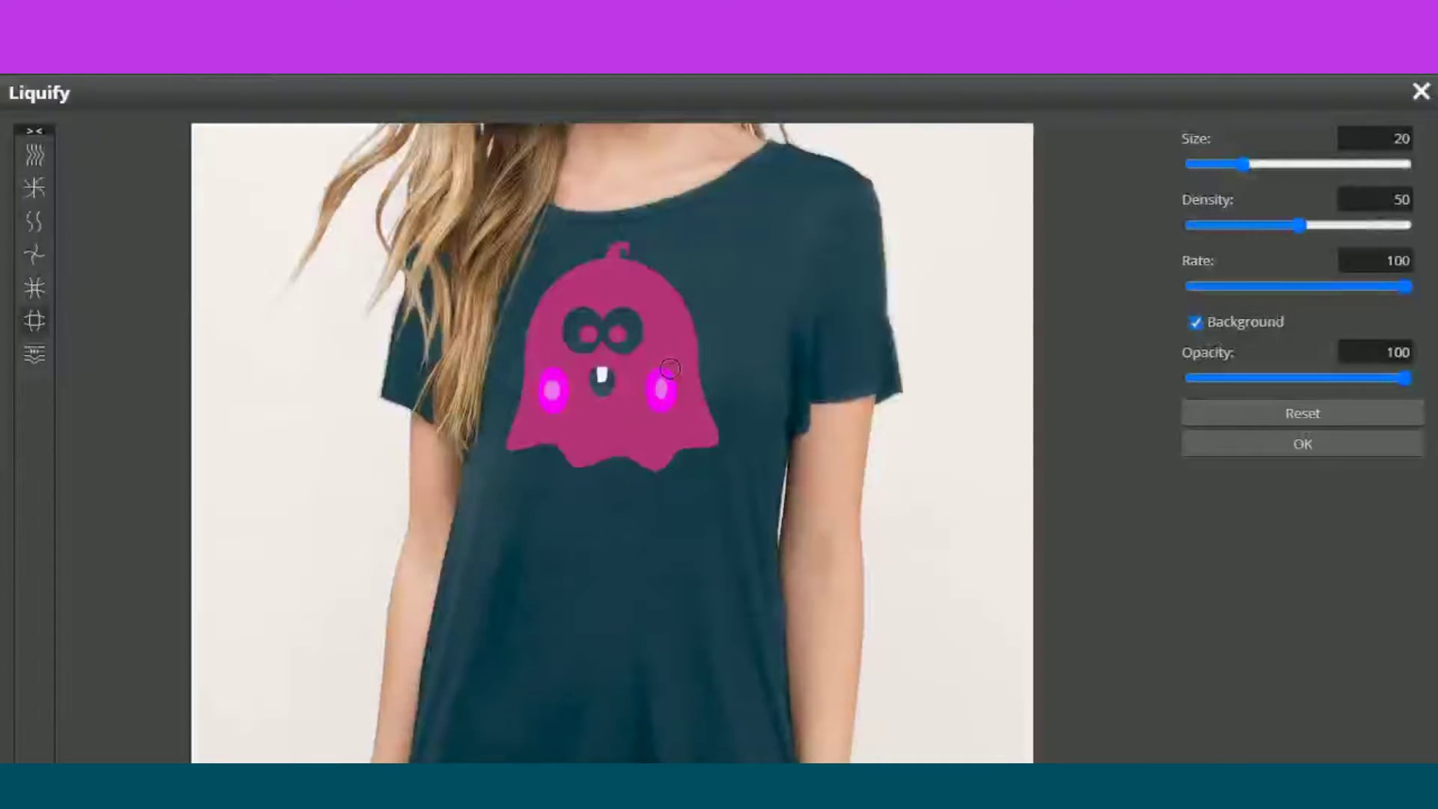
key("bracketright")
key("bracketright")
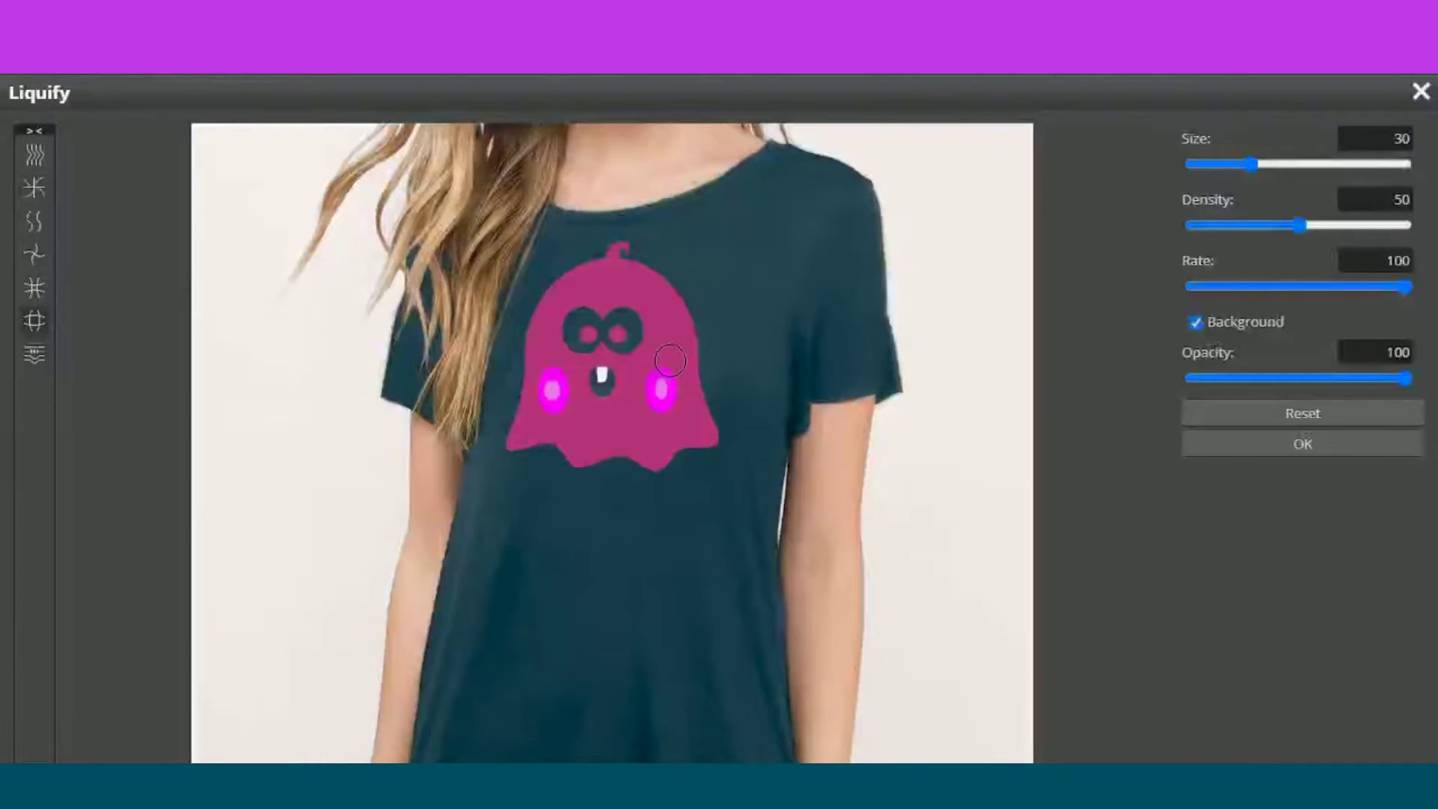
left_click_drag(670, 394, 671, 406)
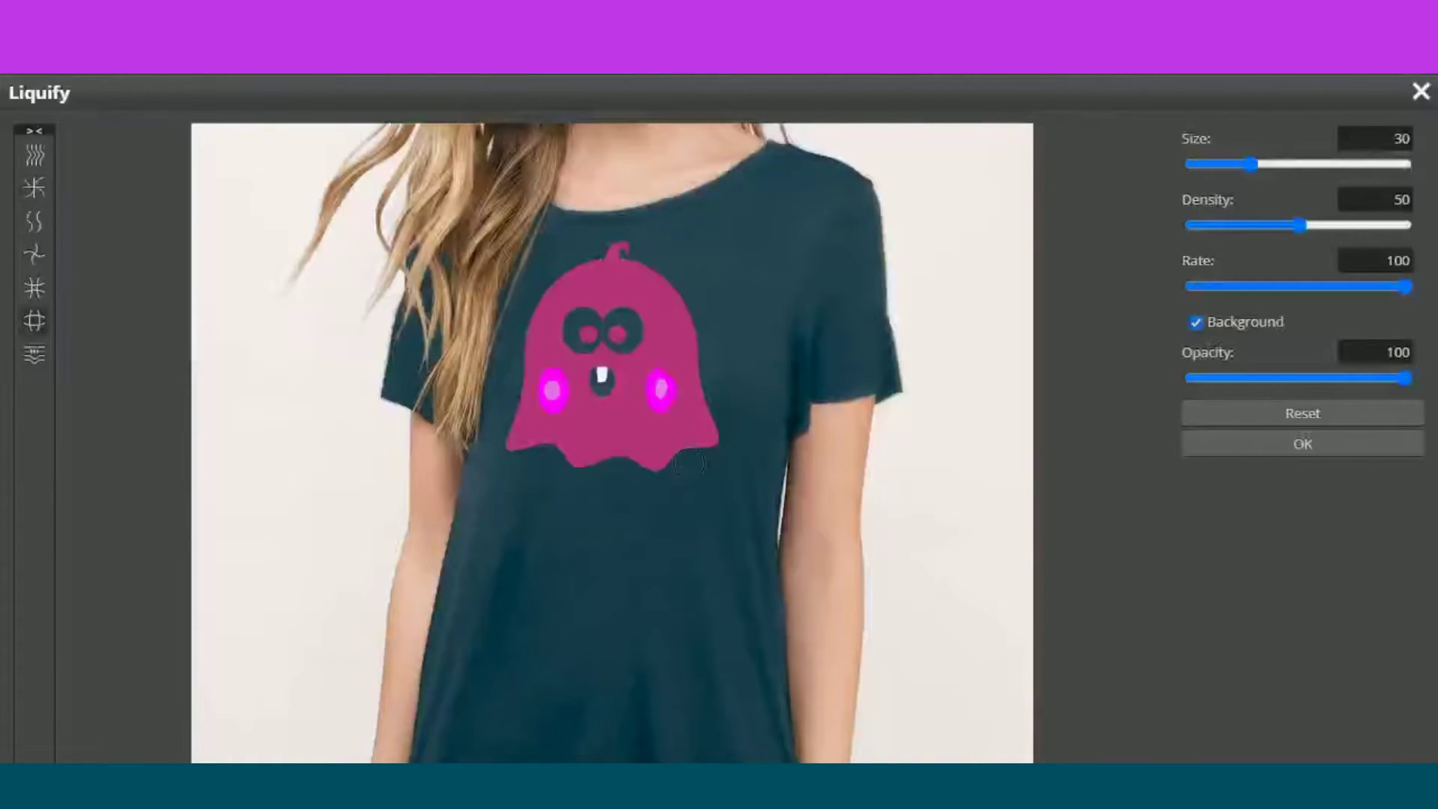
left_click_drag(562, 394, 568, 409)
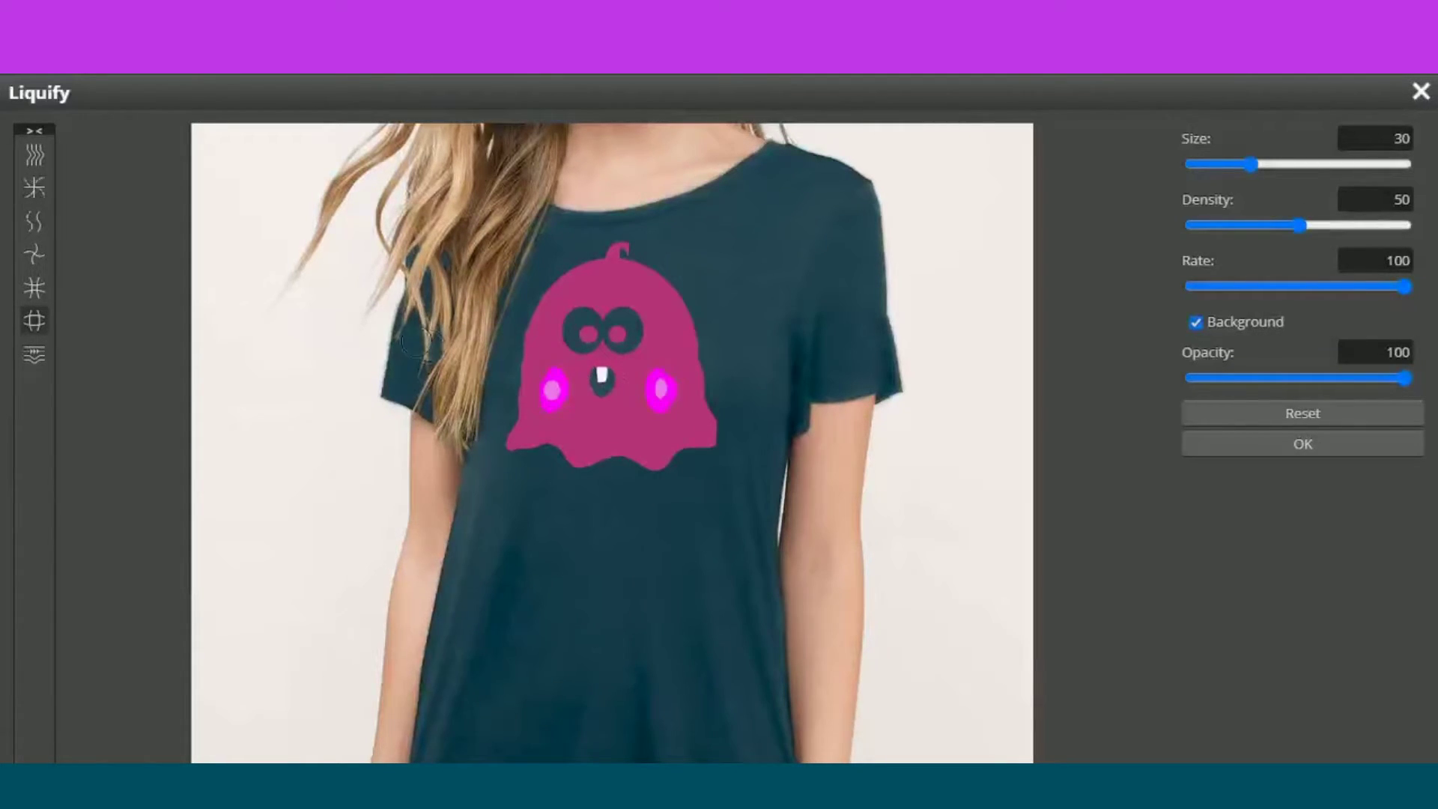
- Pucker the ghost's mouth with the size 30 brush and apply the Liquify filter
left_click(42, 284)
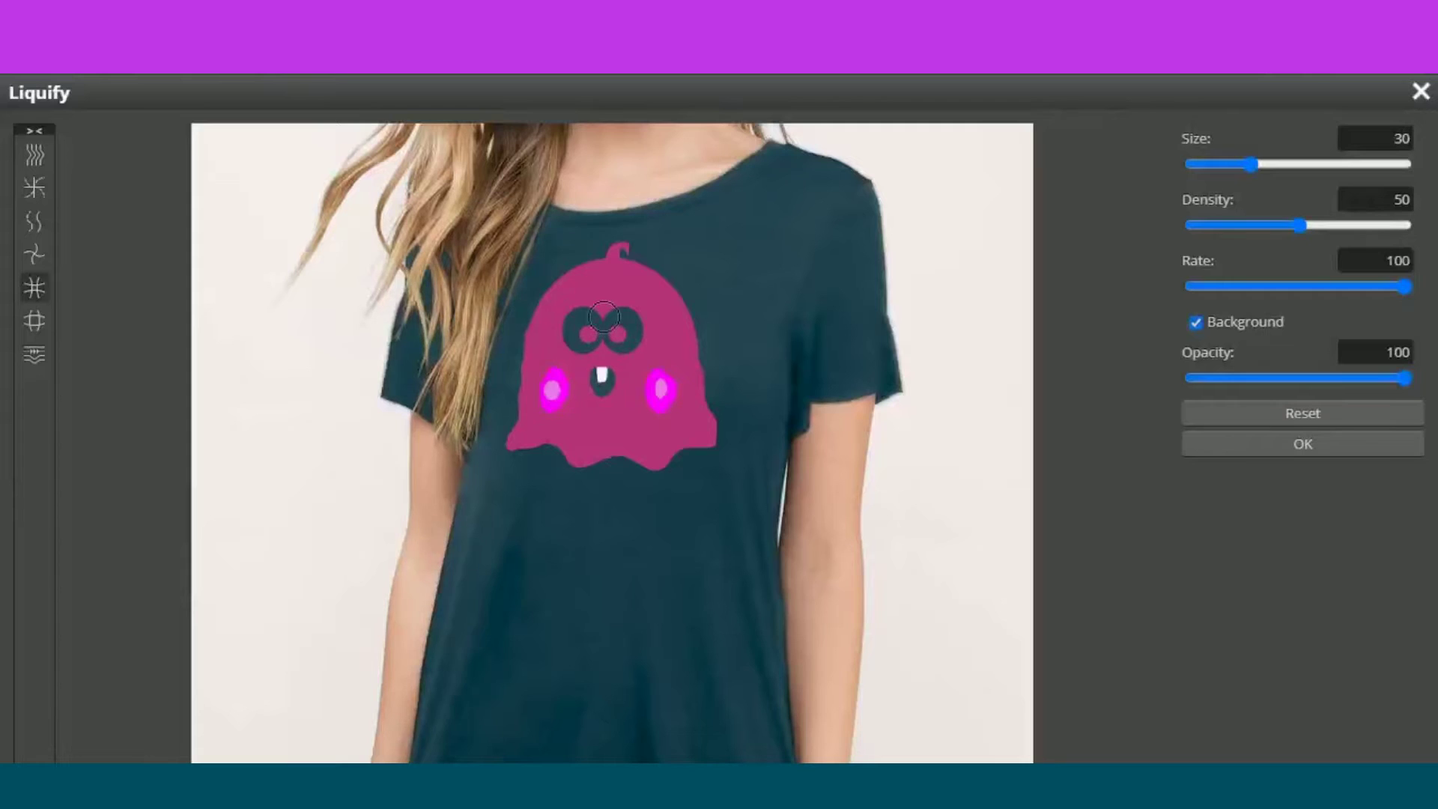
left_click_drag(606, 371, 616, 394)
left_click_drag(602, 397, 611, 407)
key("bracketleft")
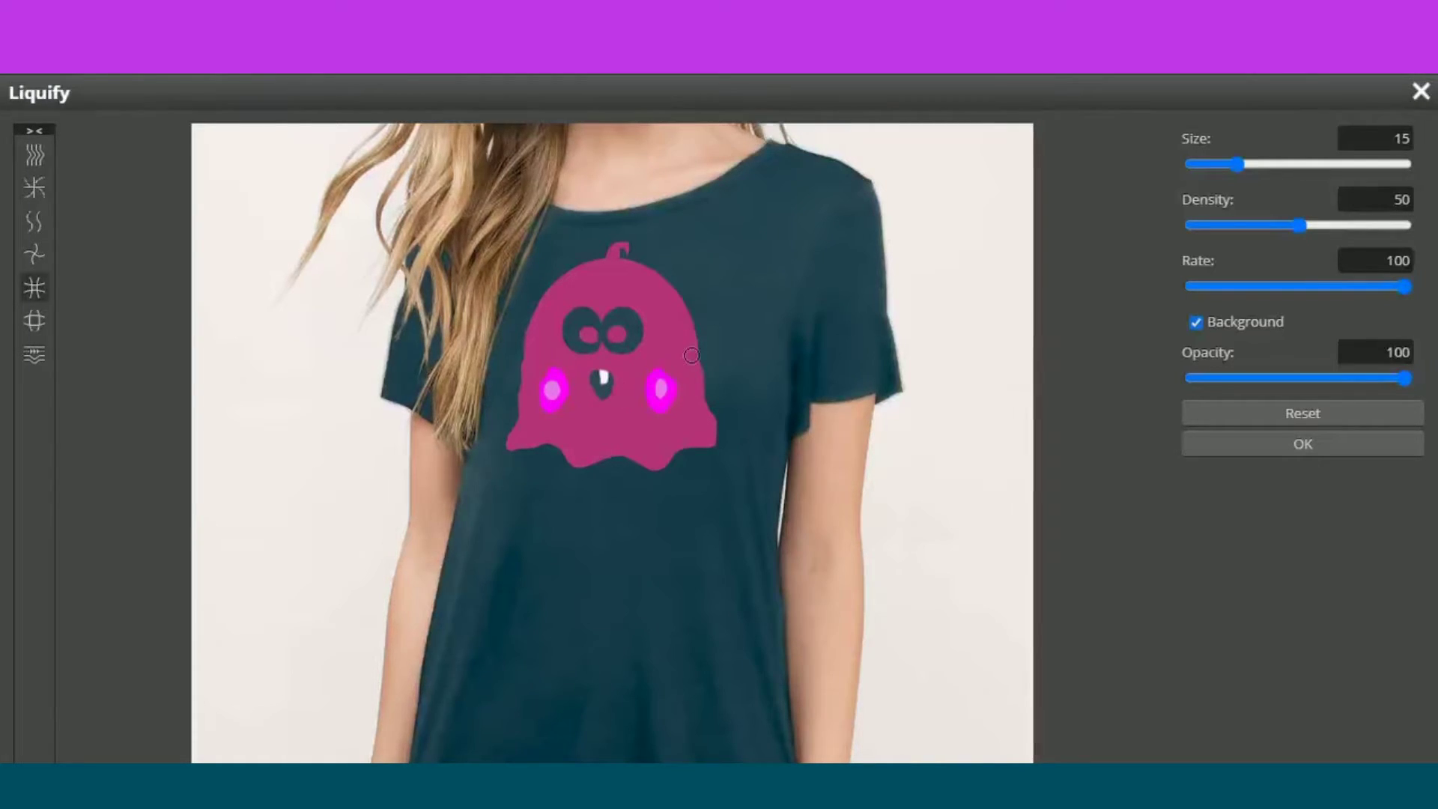
left_click(34, 321)
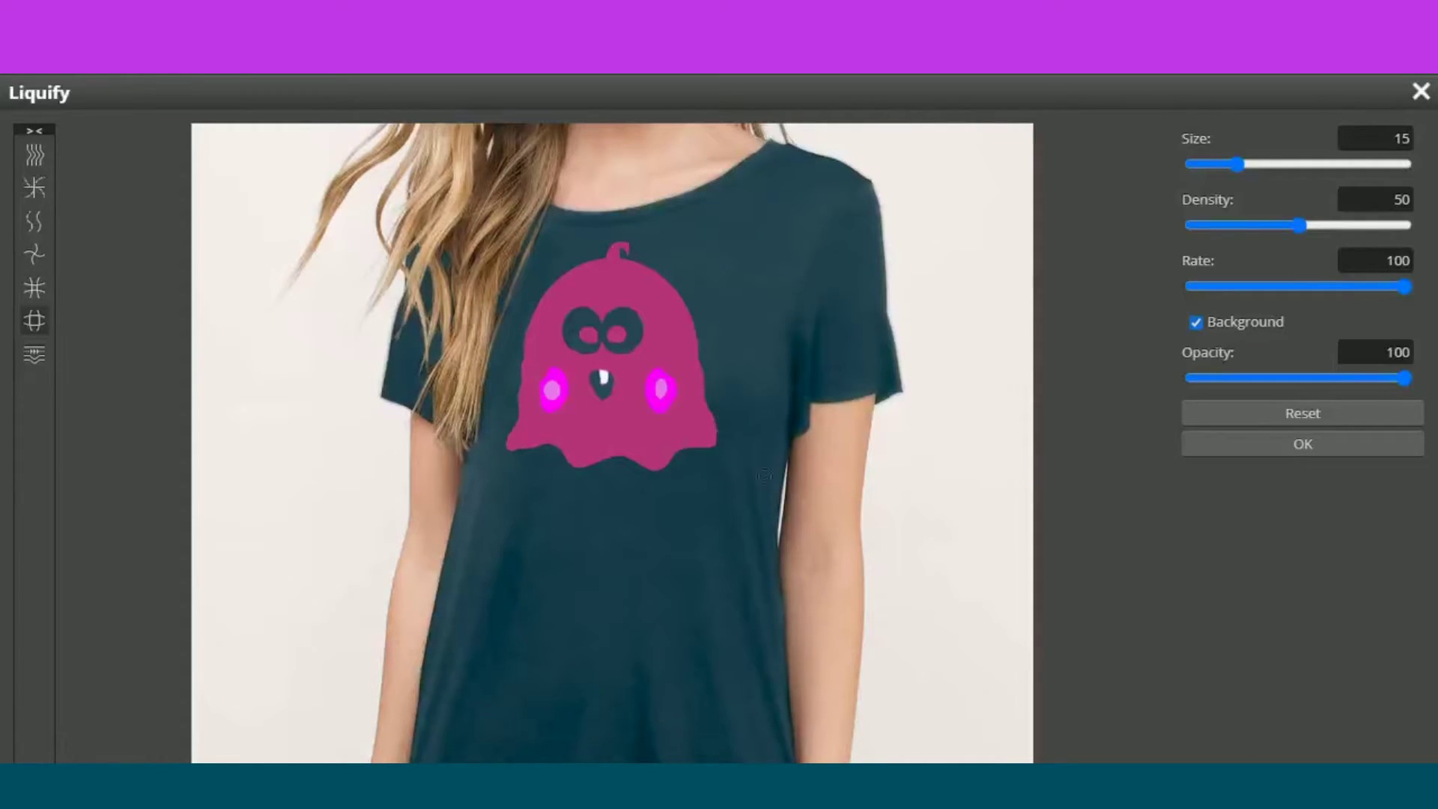
left_click(1238, 442)
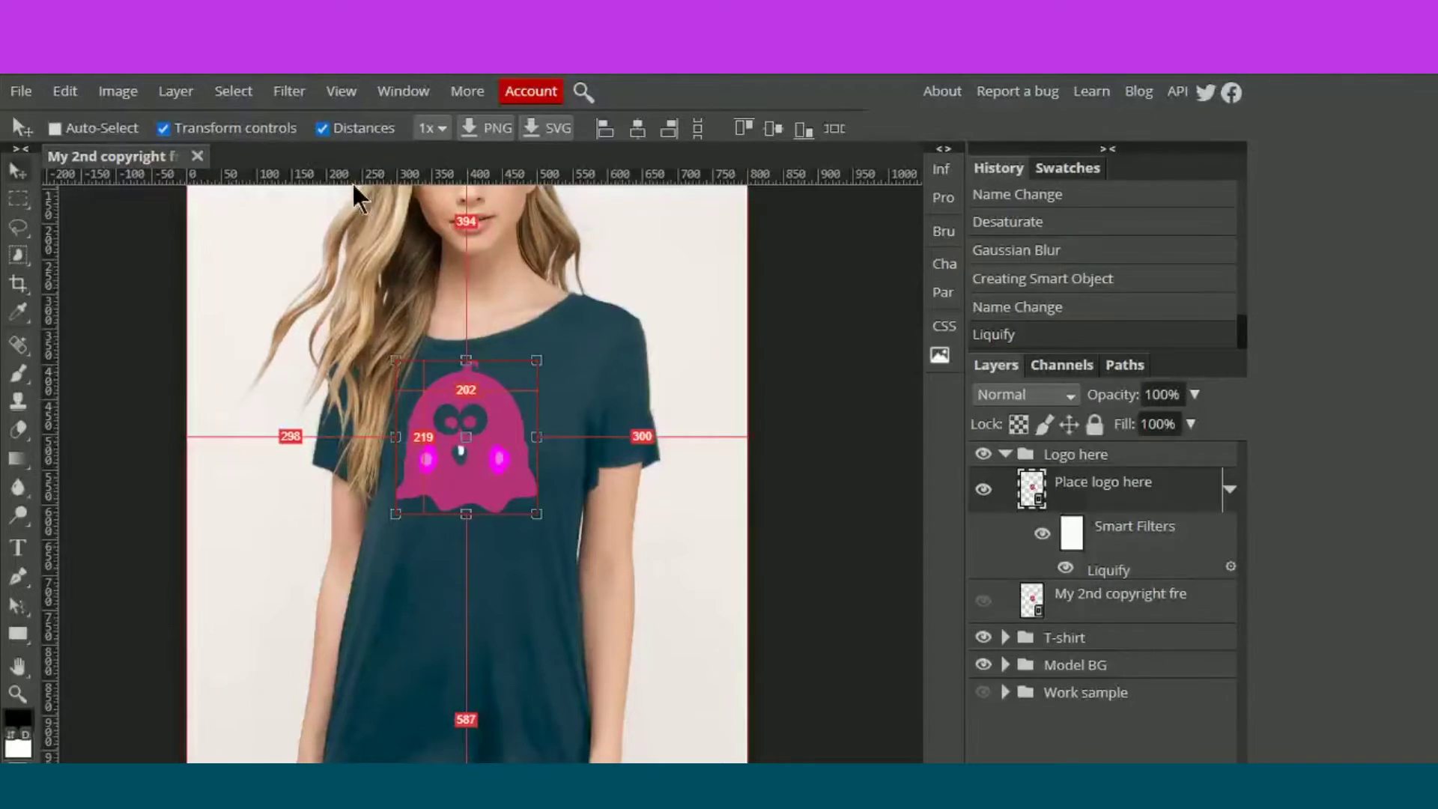
left_click(298, 90)
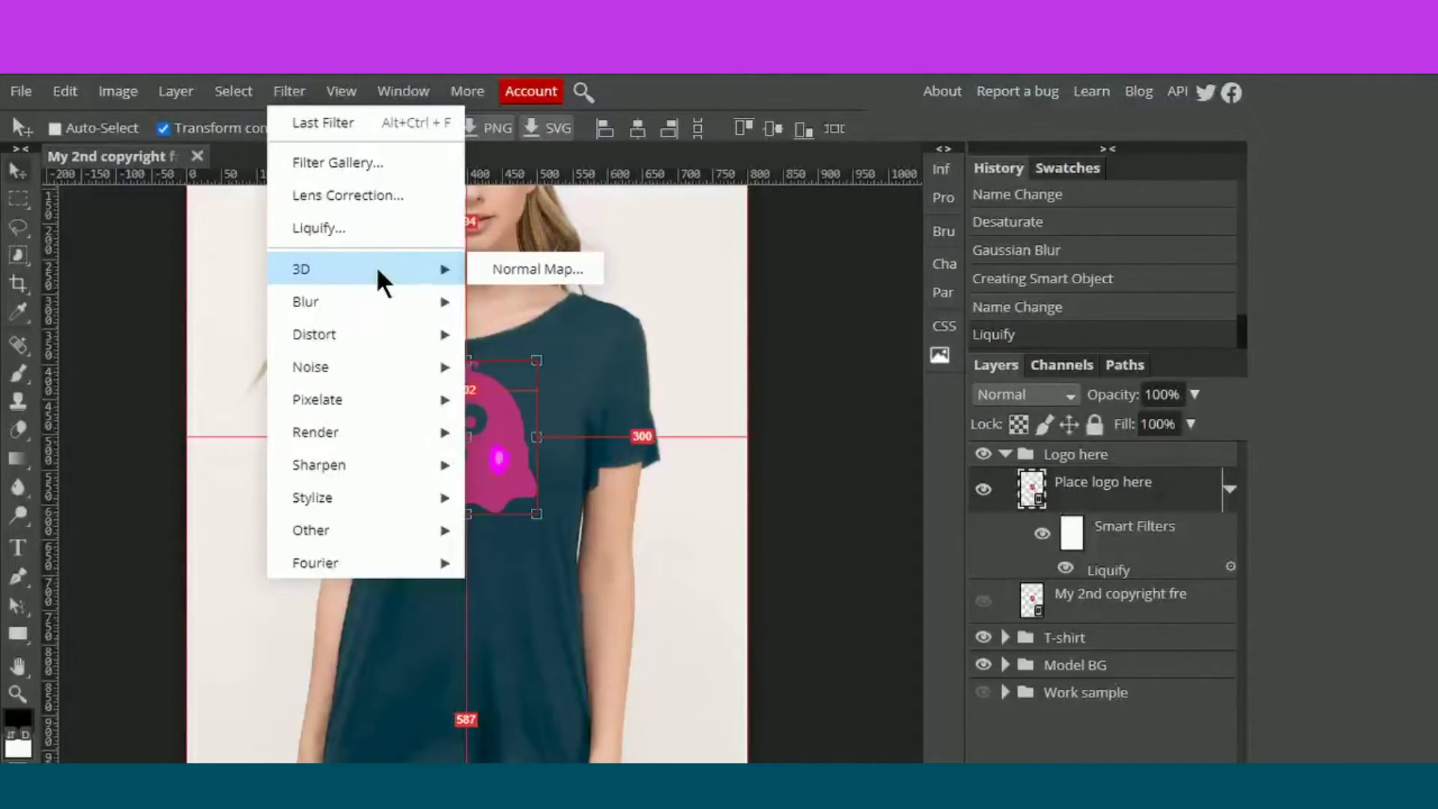
mouse_move(366, 329)
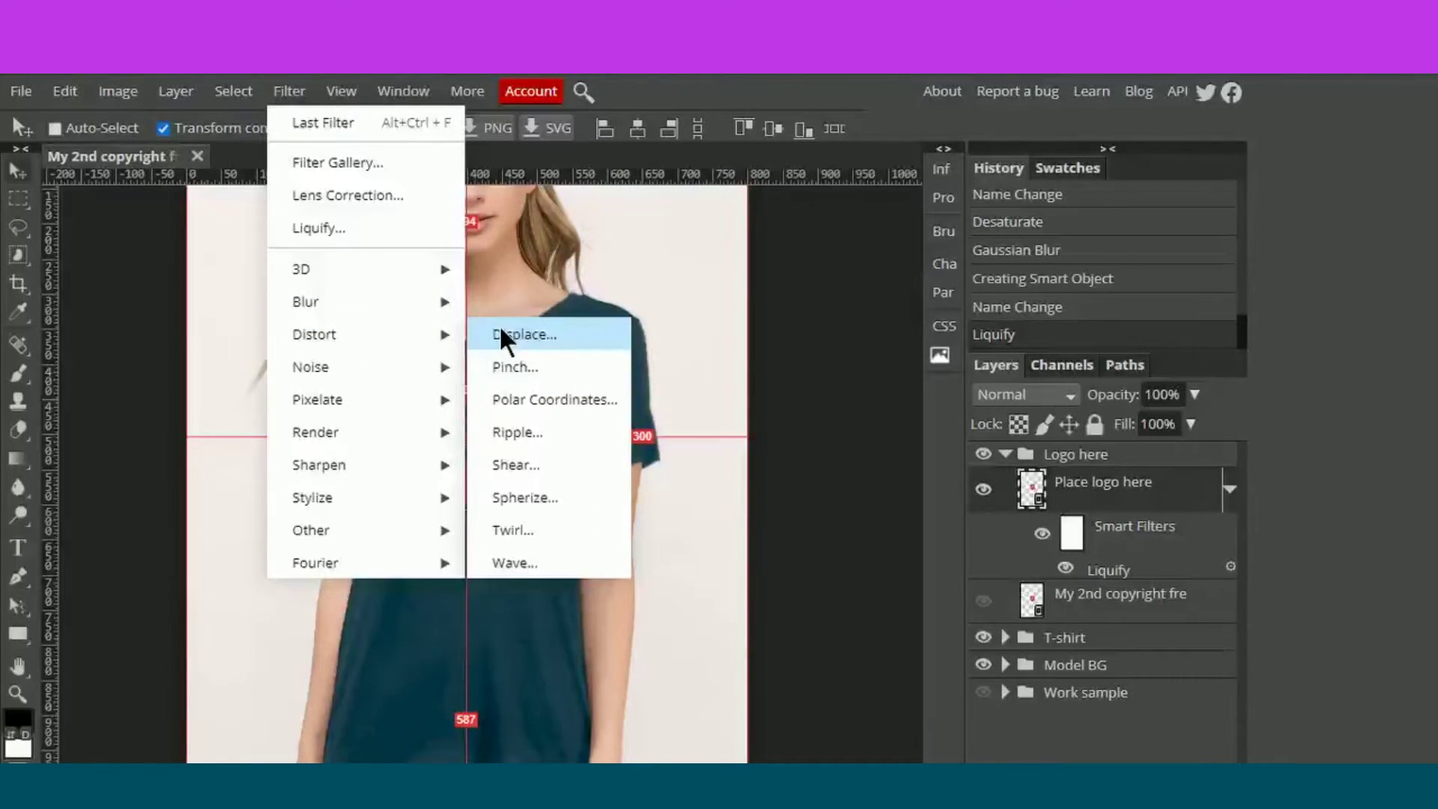
left_click(517, 341)
left_click(427, 329)
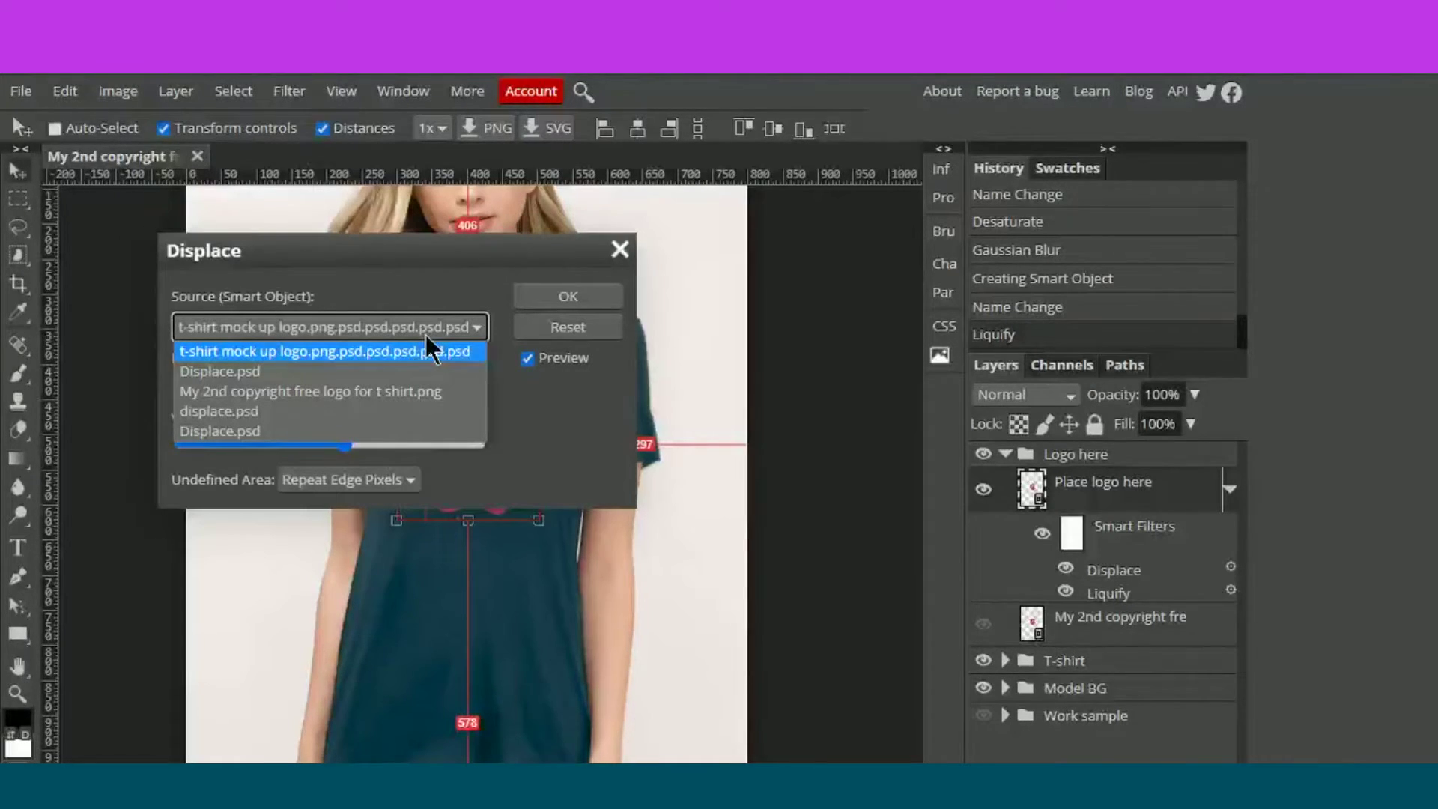
left_click(527, 360)
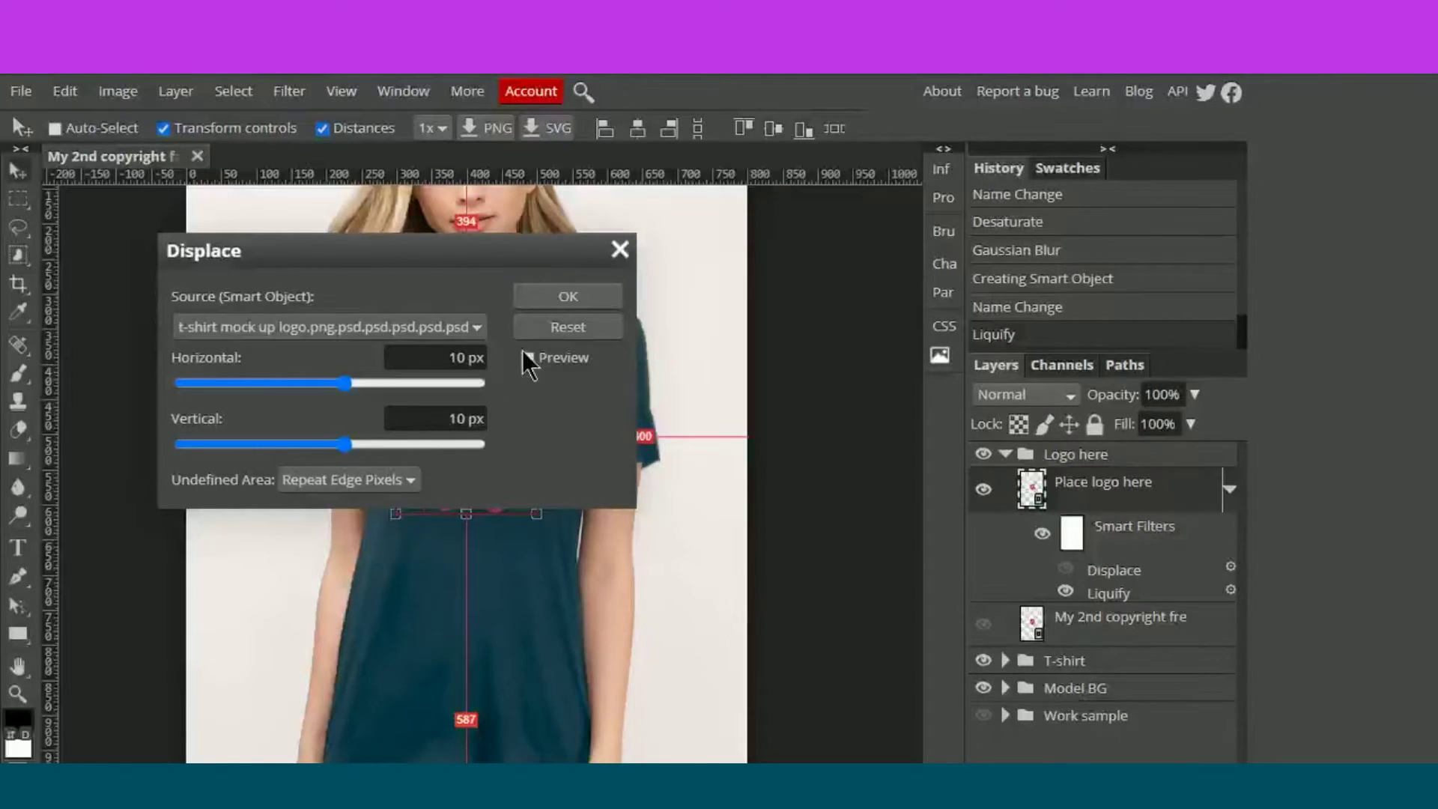
left_click(524, 358)
left_click_drag(453, 253, 1125, 250)
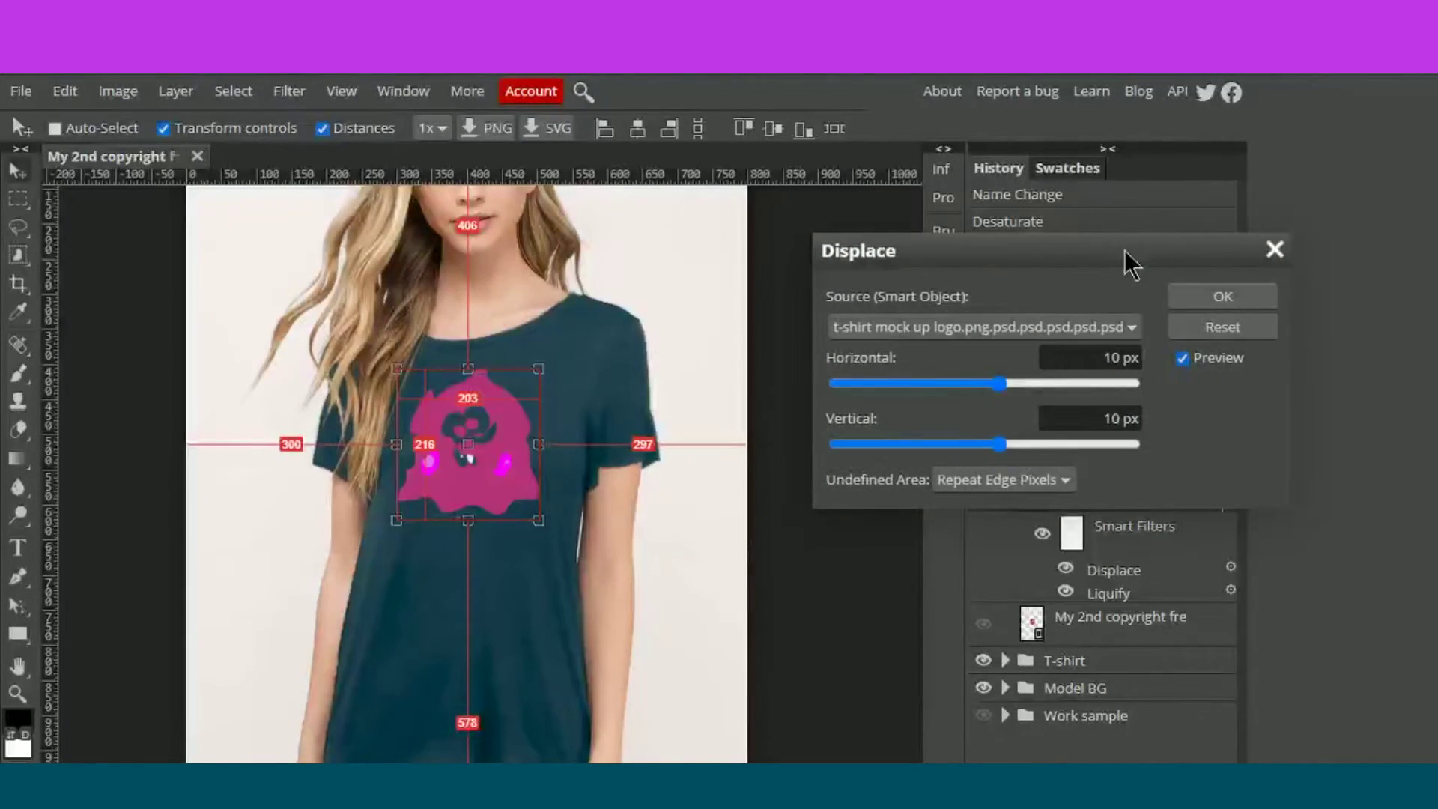
left_click(1062, 334)
left_click(962, 366)
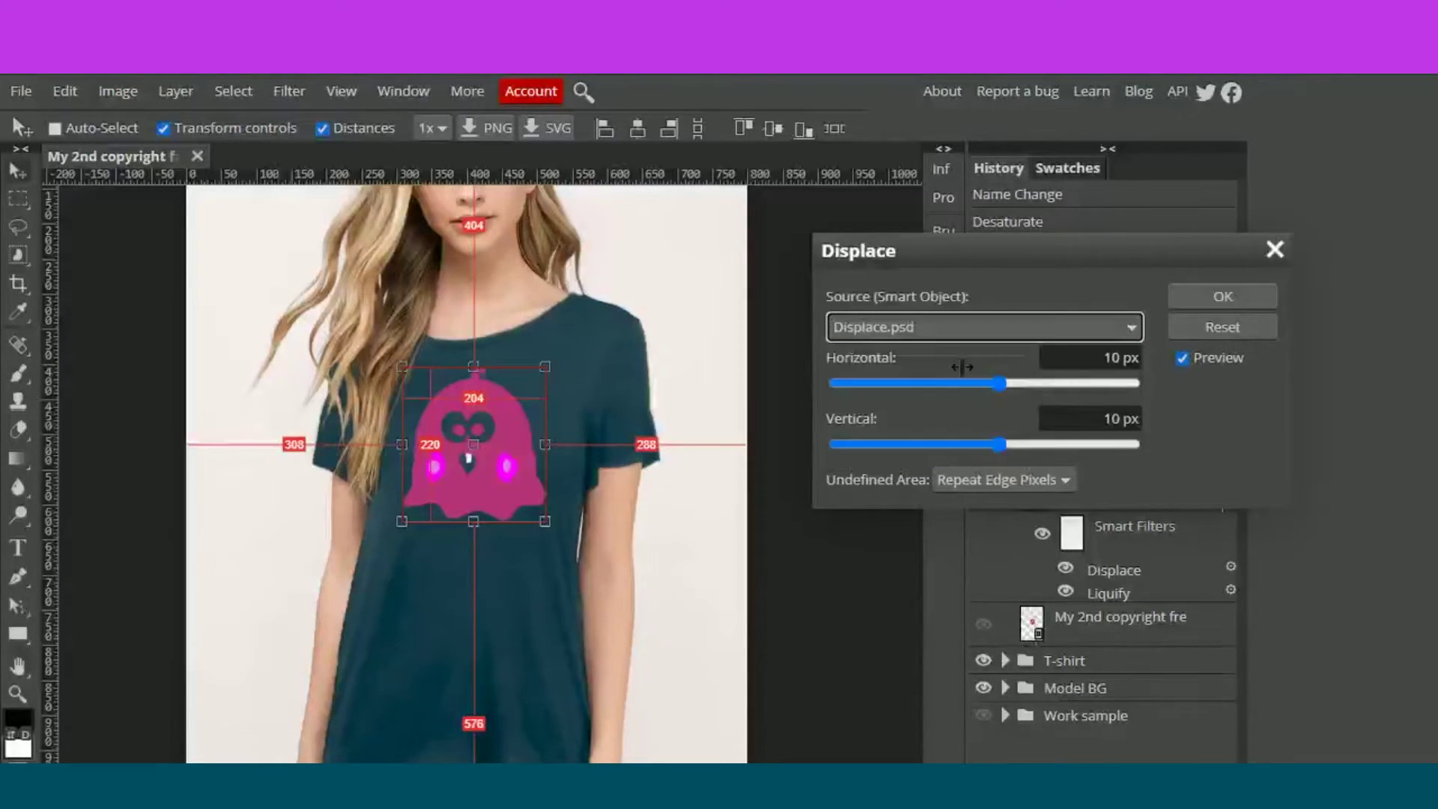
left_click(966, 326)
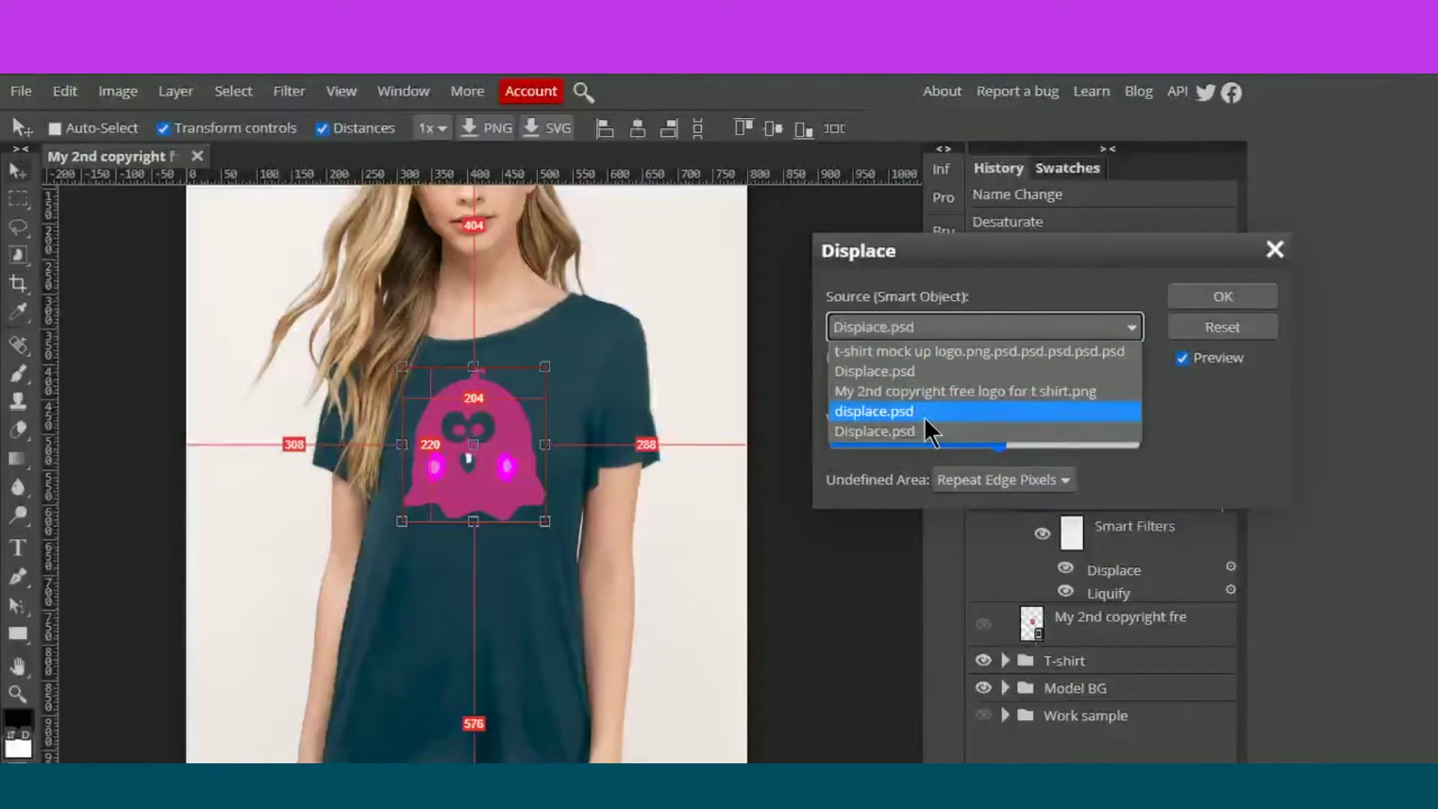
left_click(929, 417)
left_click(963, 331)
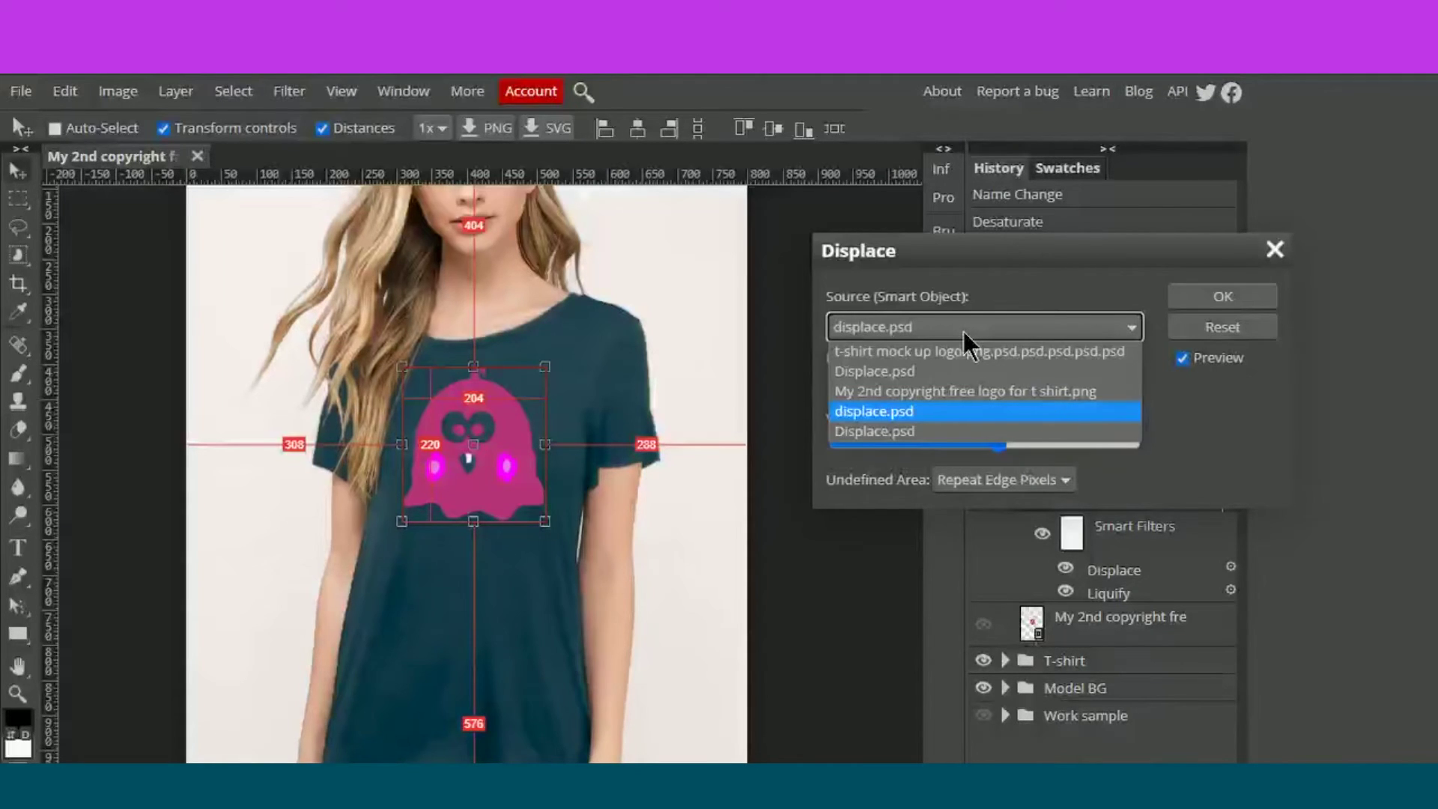
left_click(908, 432)
left_click(983, 628)
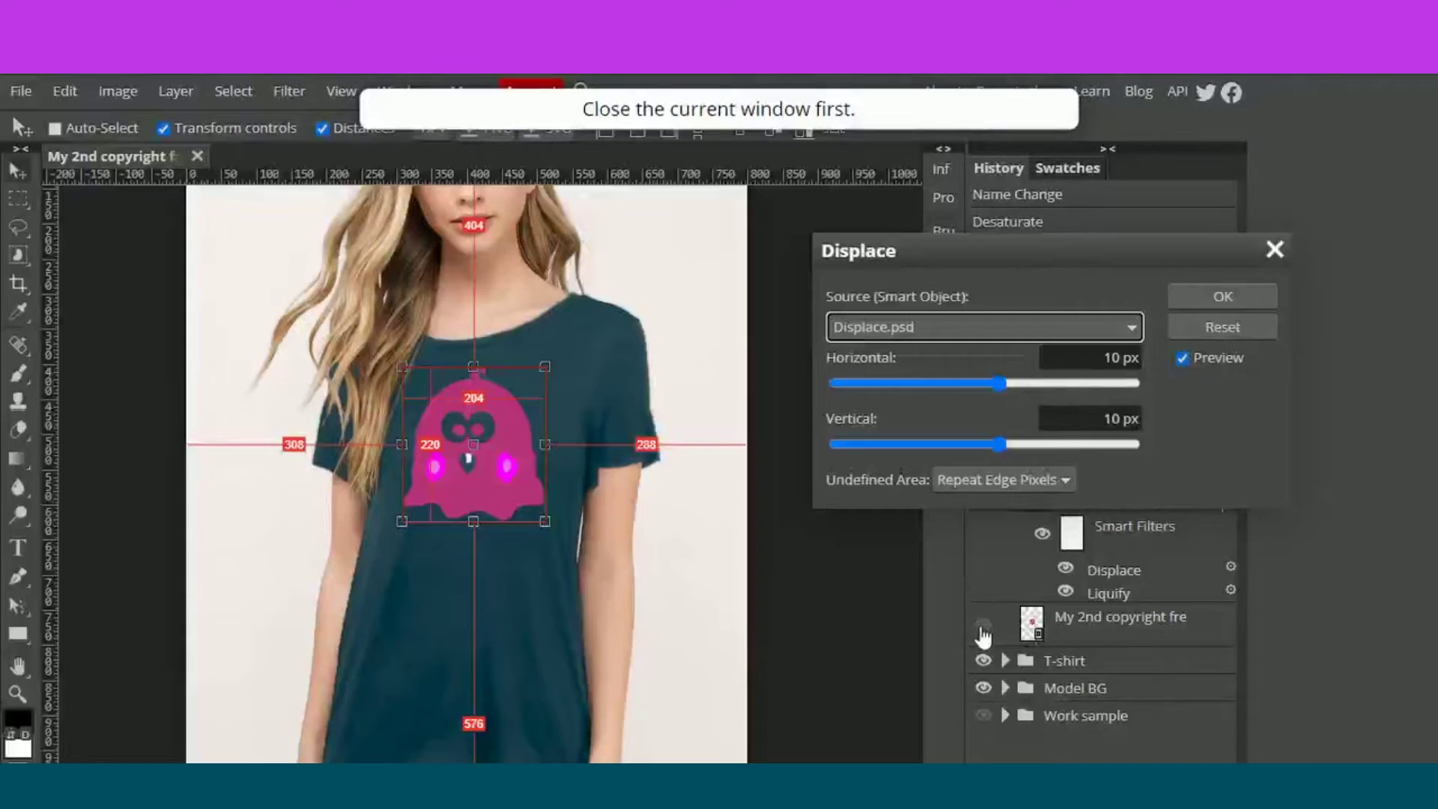
left_click(1275, 249)
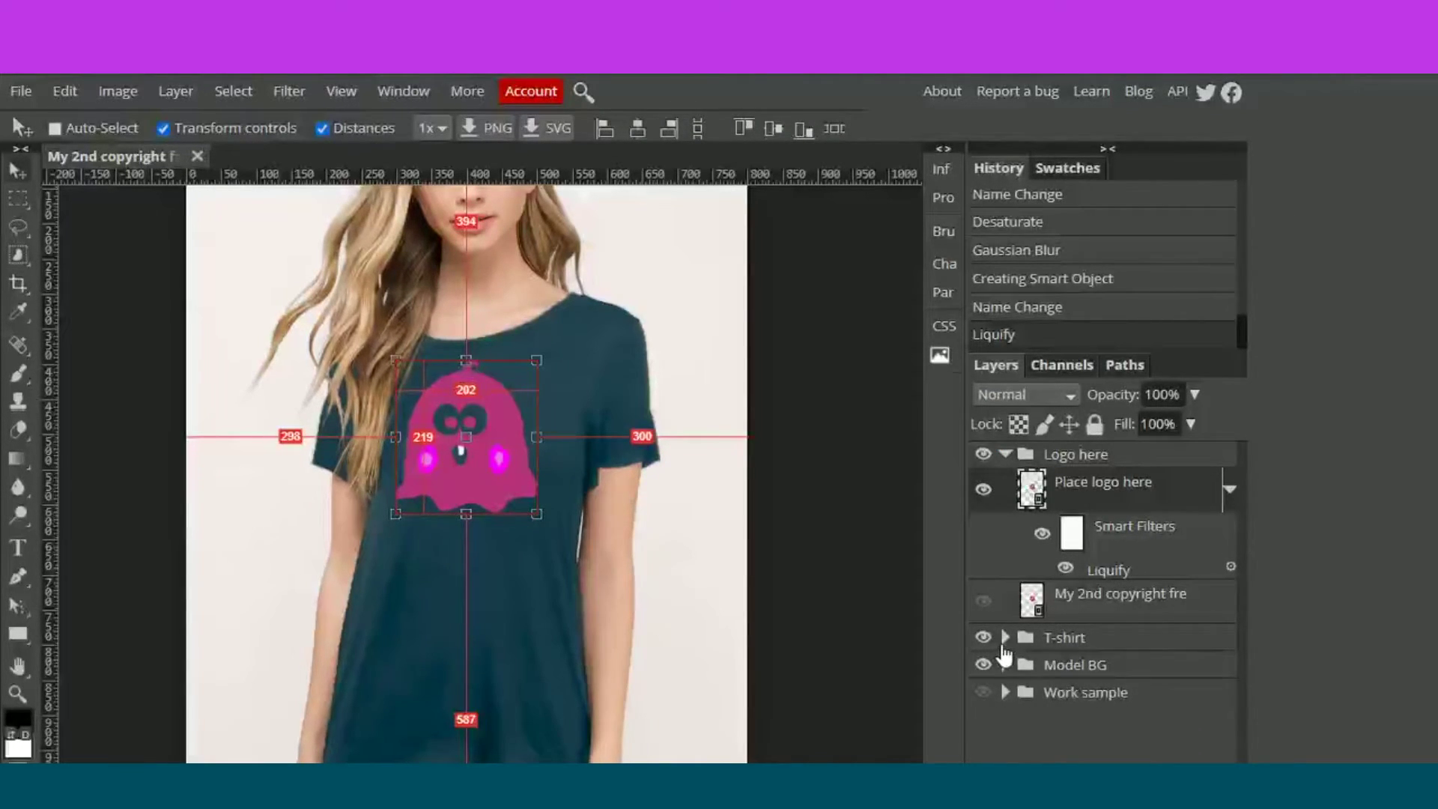
- Expand the T-shirt folder in the layer list to check its New Displace layer
left_click(1005, 638)
scroll(1003, 712, "down", 2)
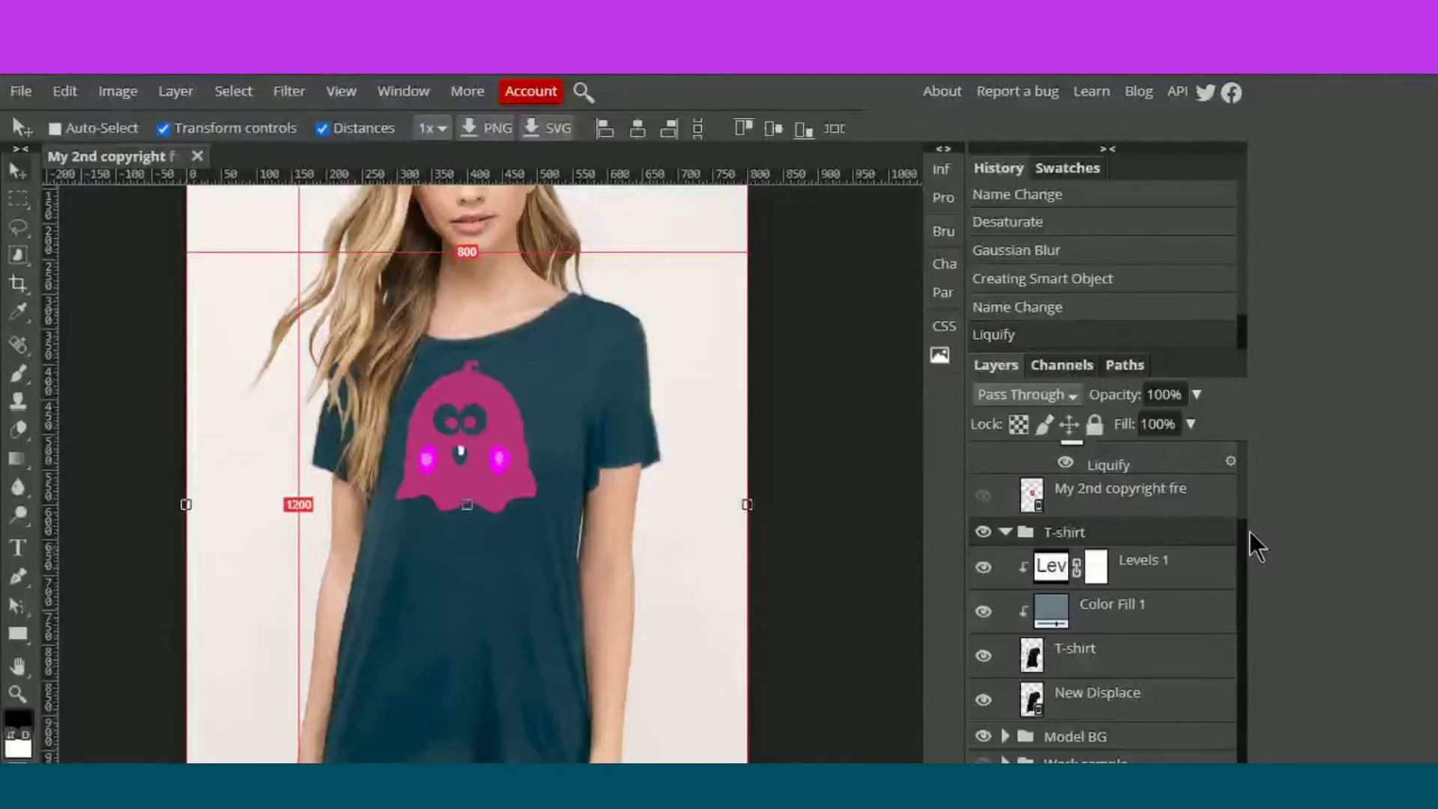
scroll(1238, 547, "up", 2)
left_click(1146, 485)
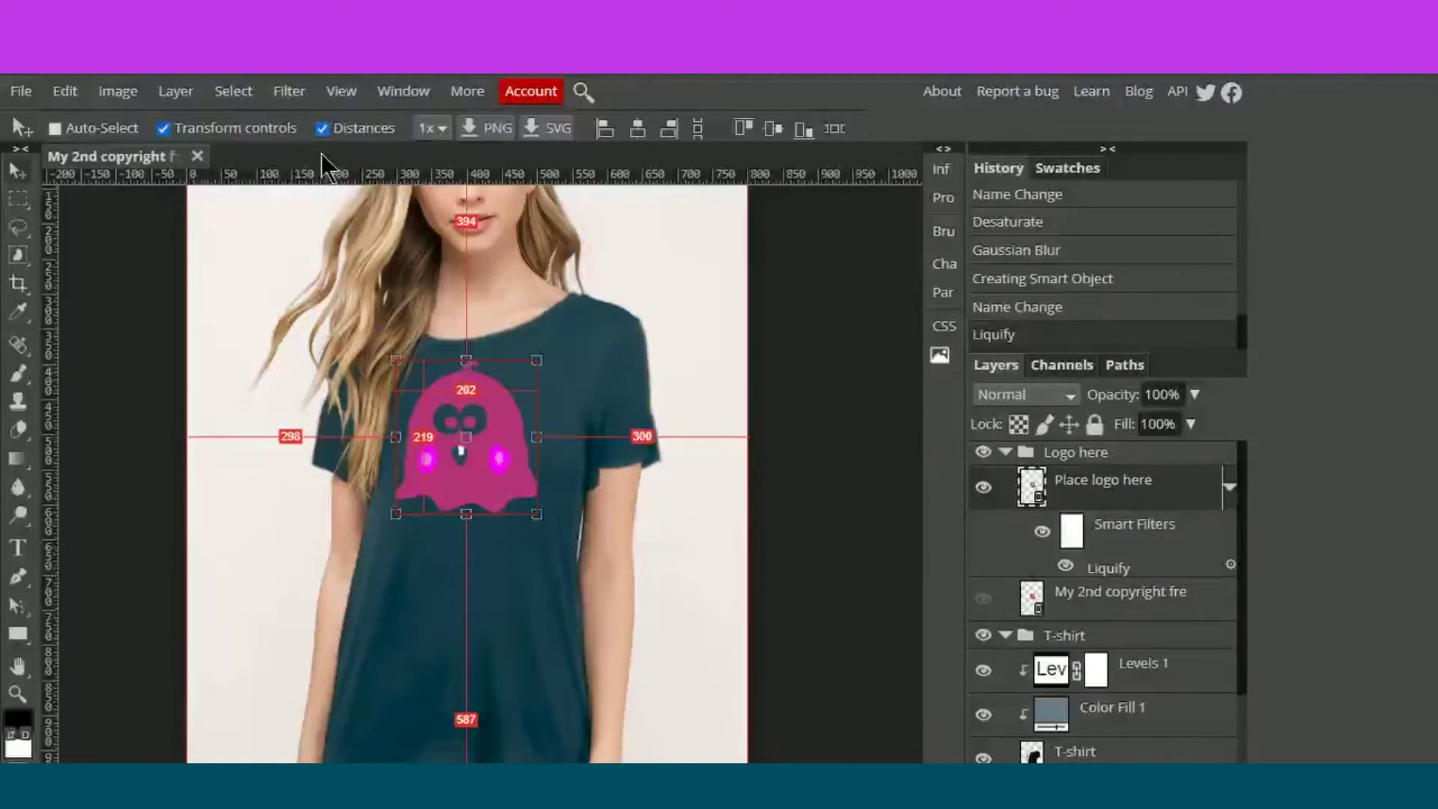
left_click(293, 93)
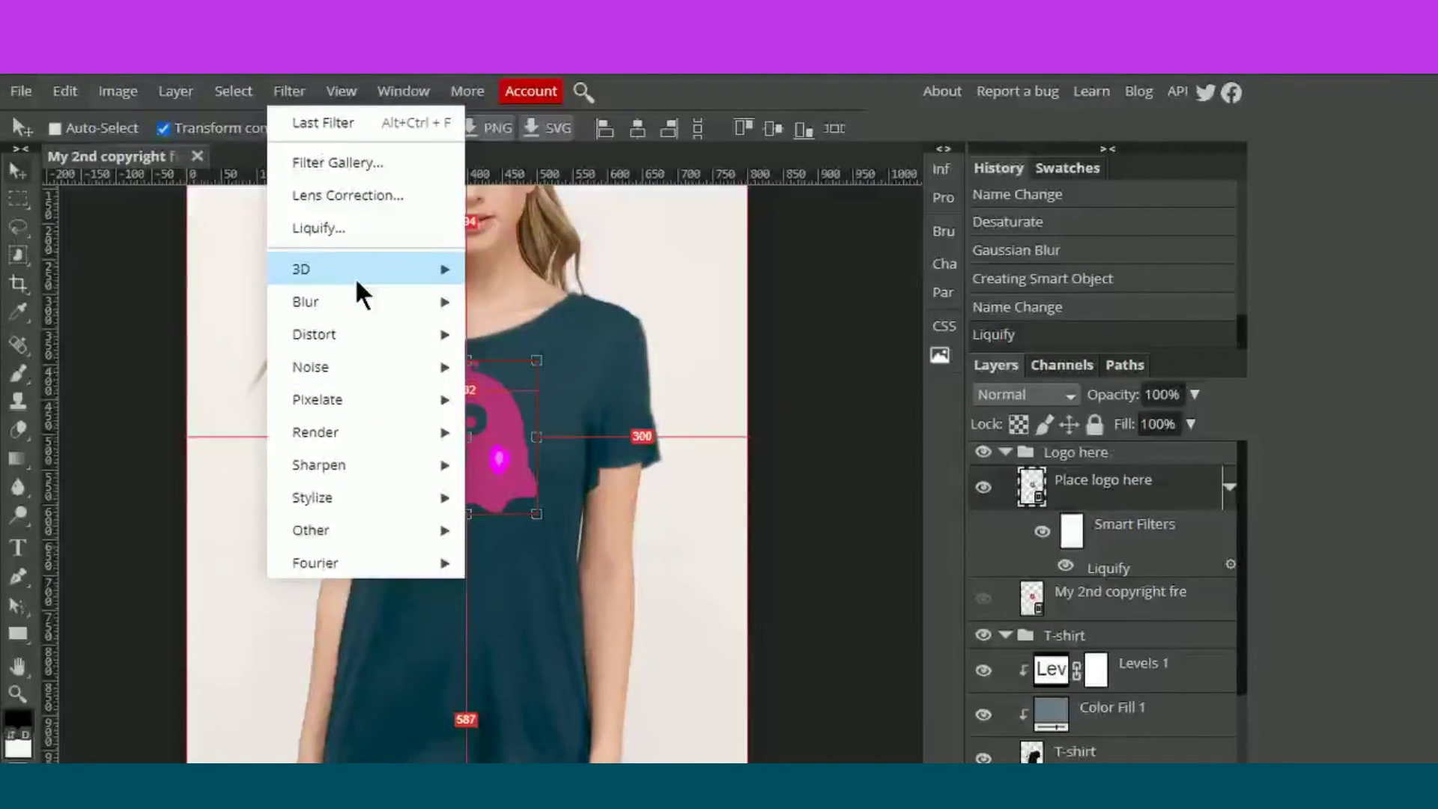
mouse_move(376, 335)
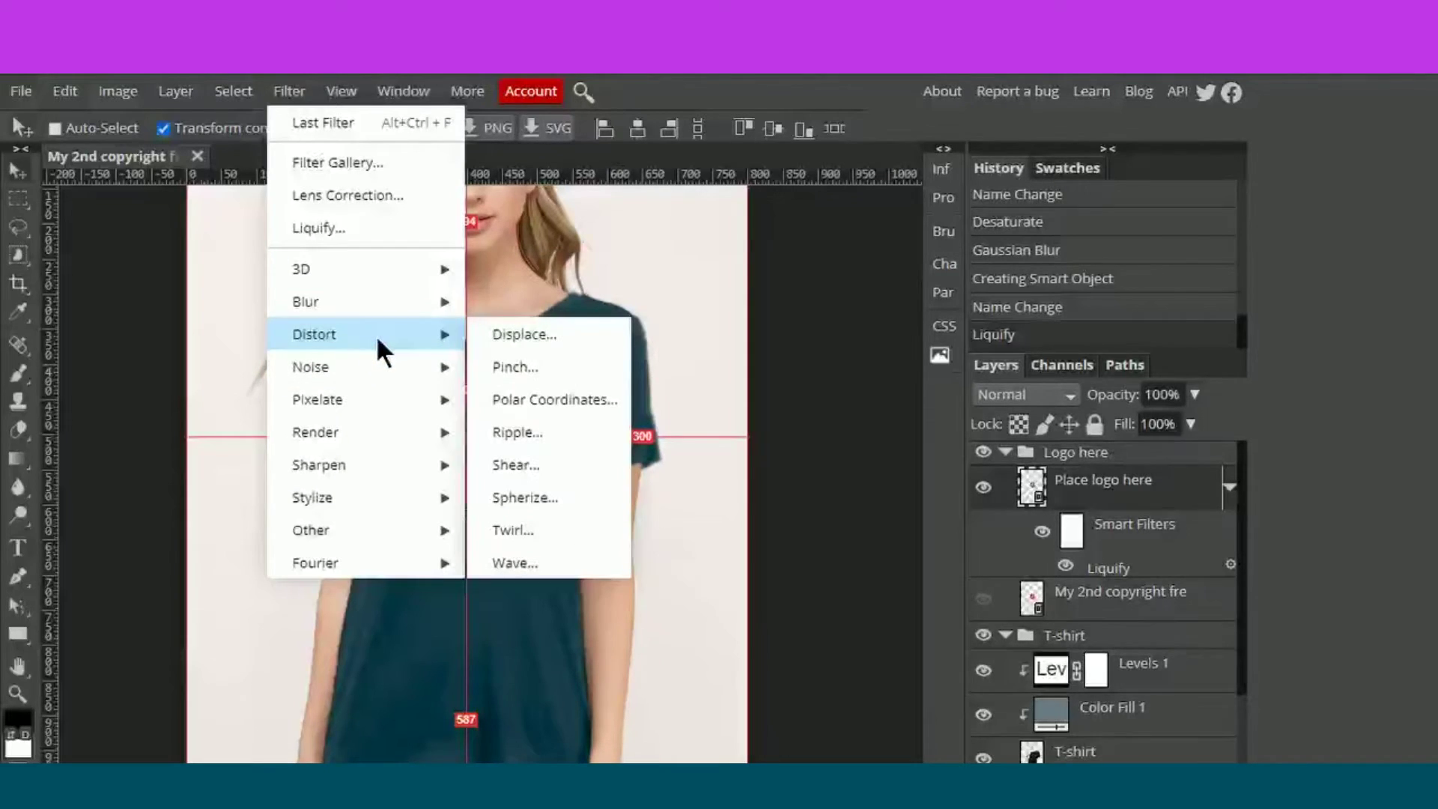
left_click(517, 334)
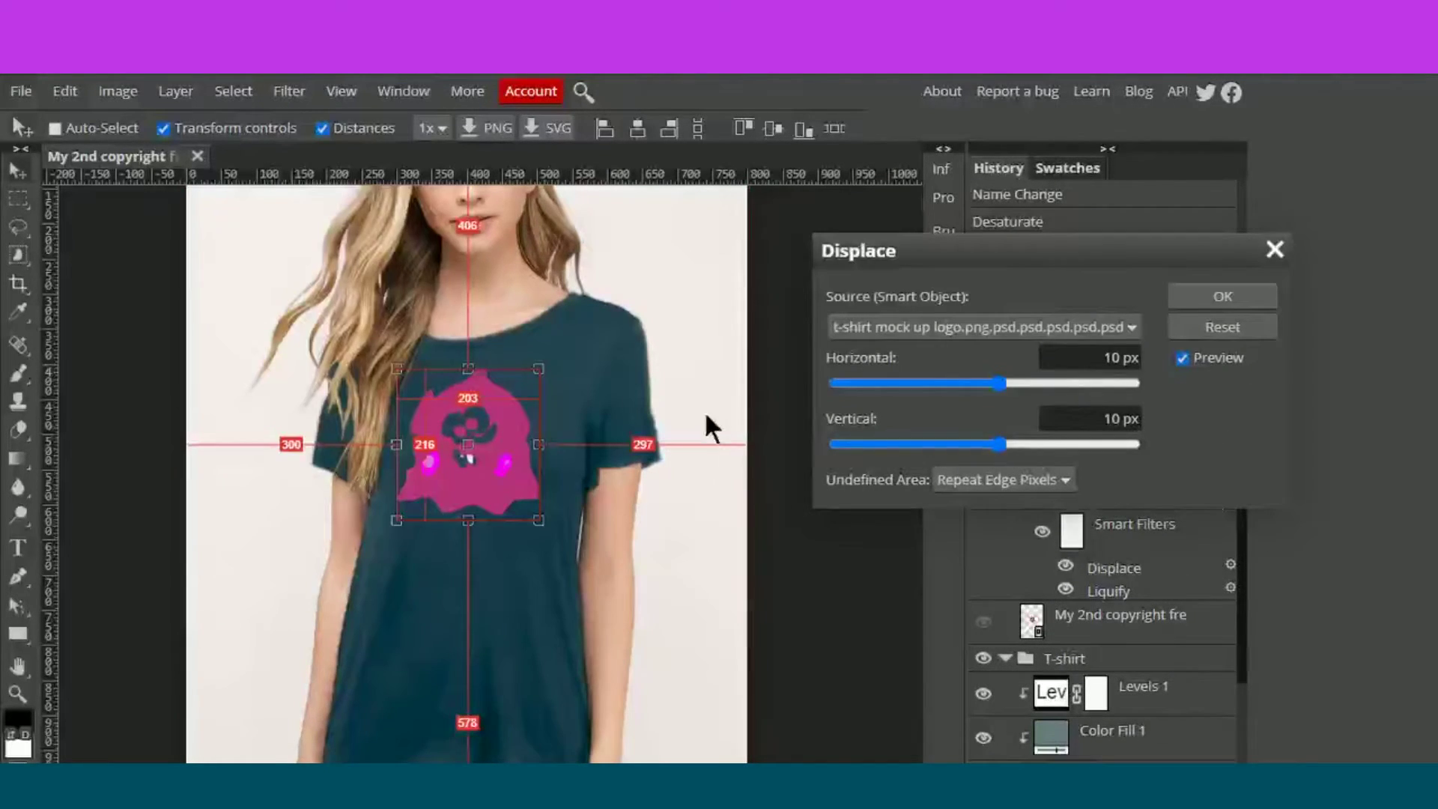
left_click(908, 329)
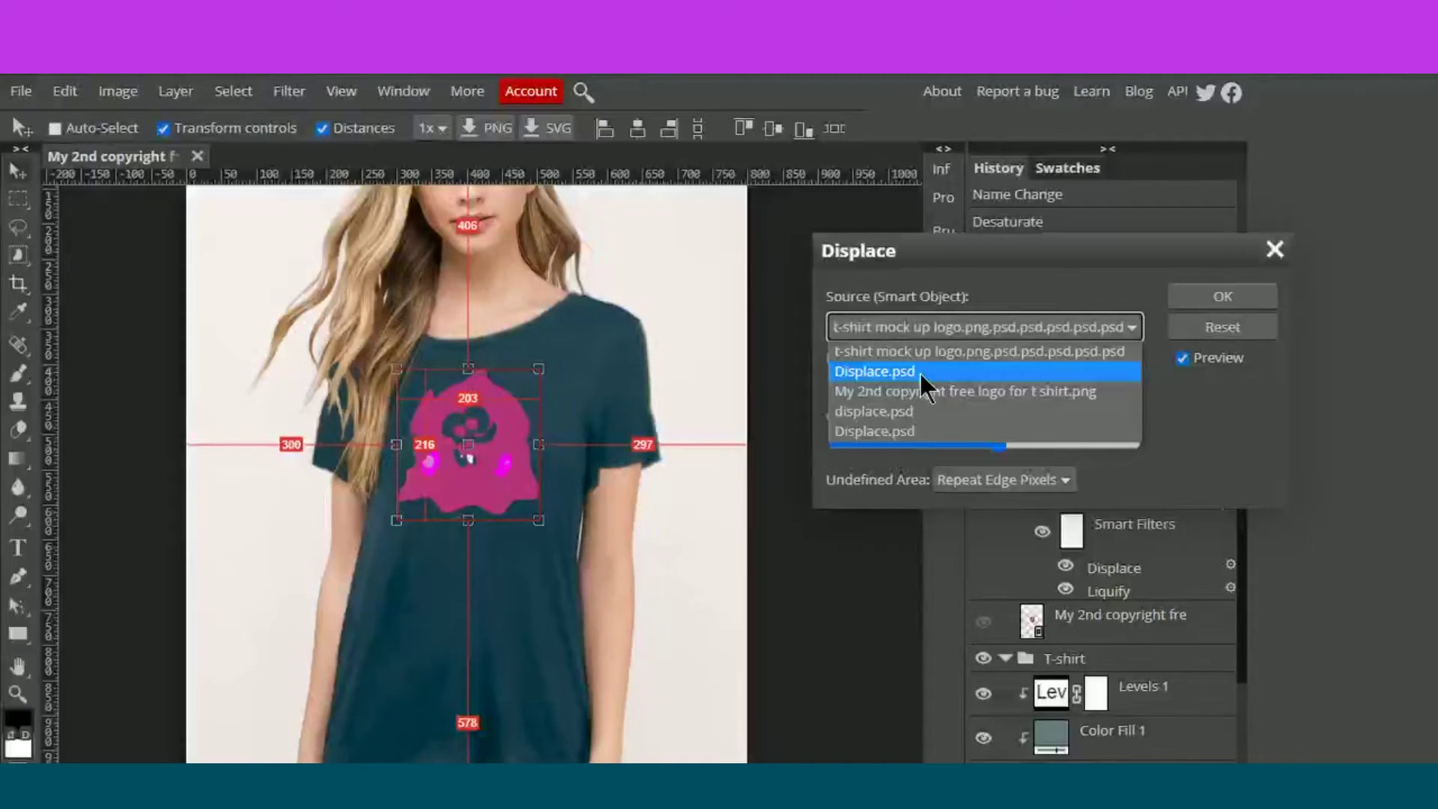
left_click(1274, 250)
- Convert the New Displace layer in the T-shirt folder to a smart object again
scroll(1207, 655, "down", 1)
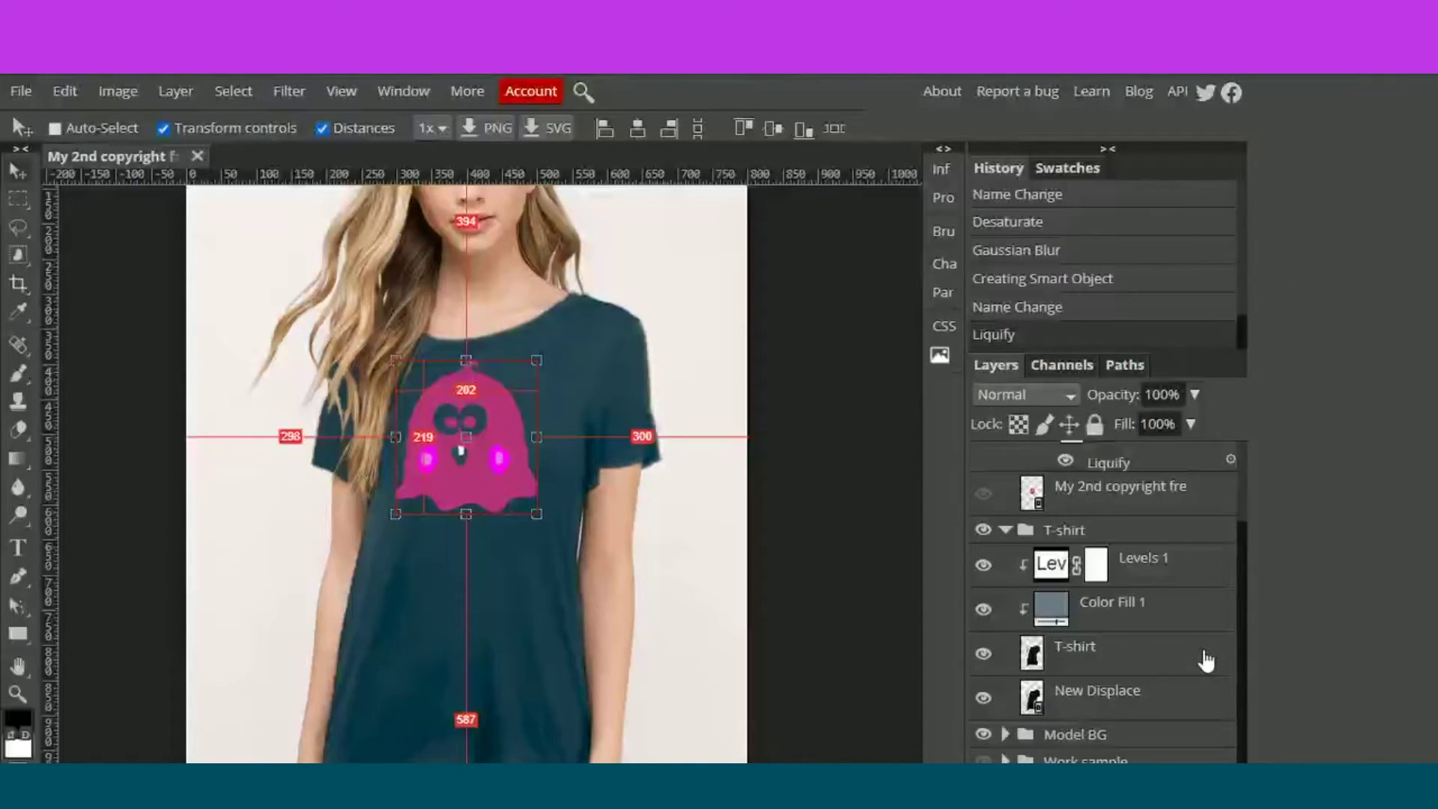
right_click(1107, 700)
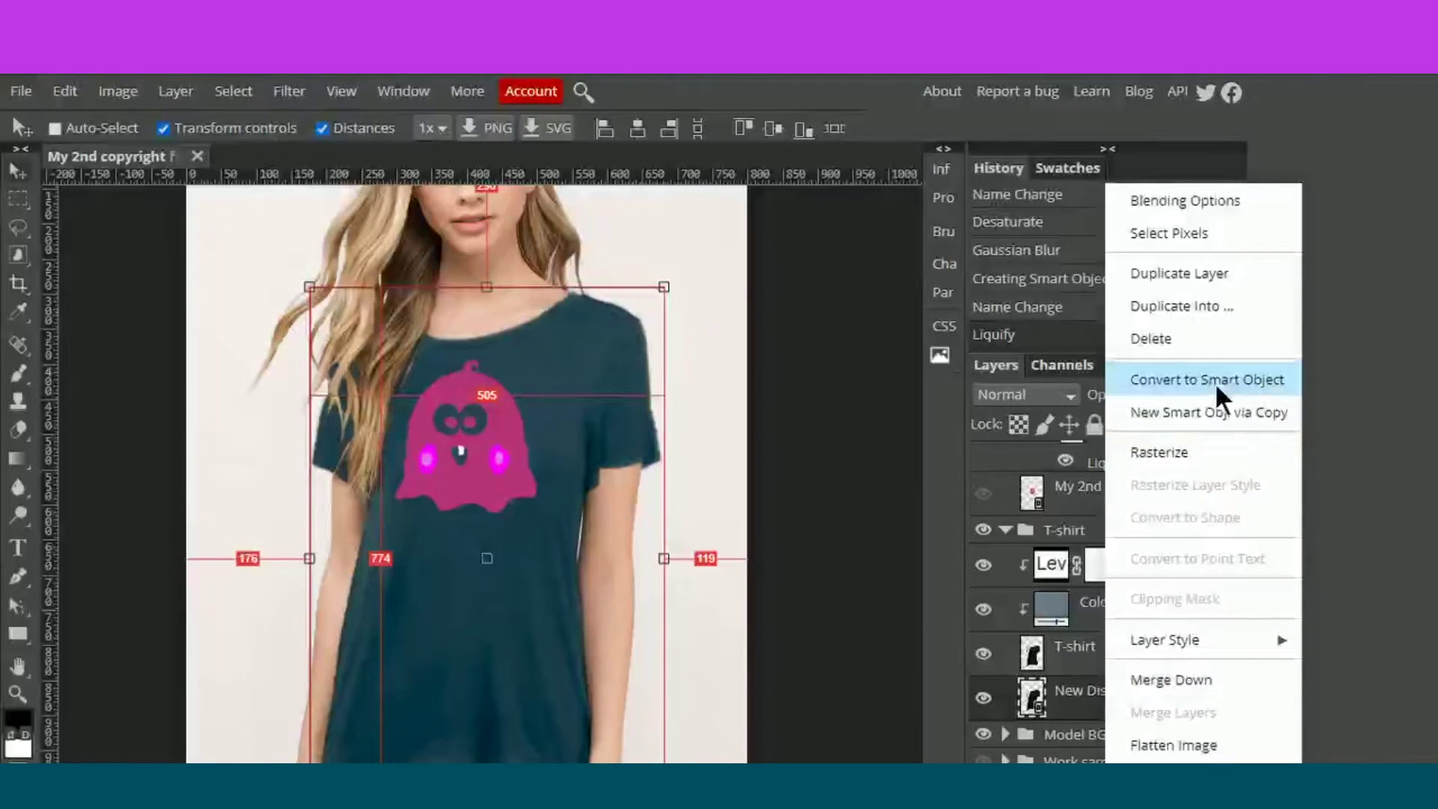
left_click(1079, 697)
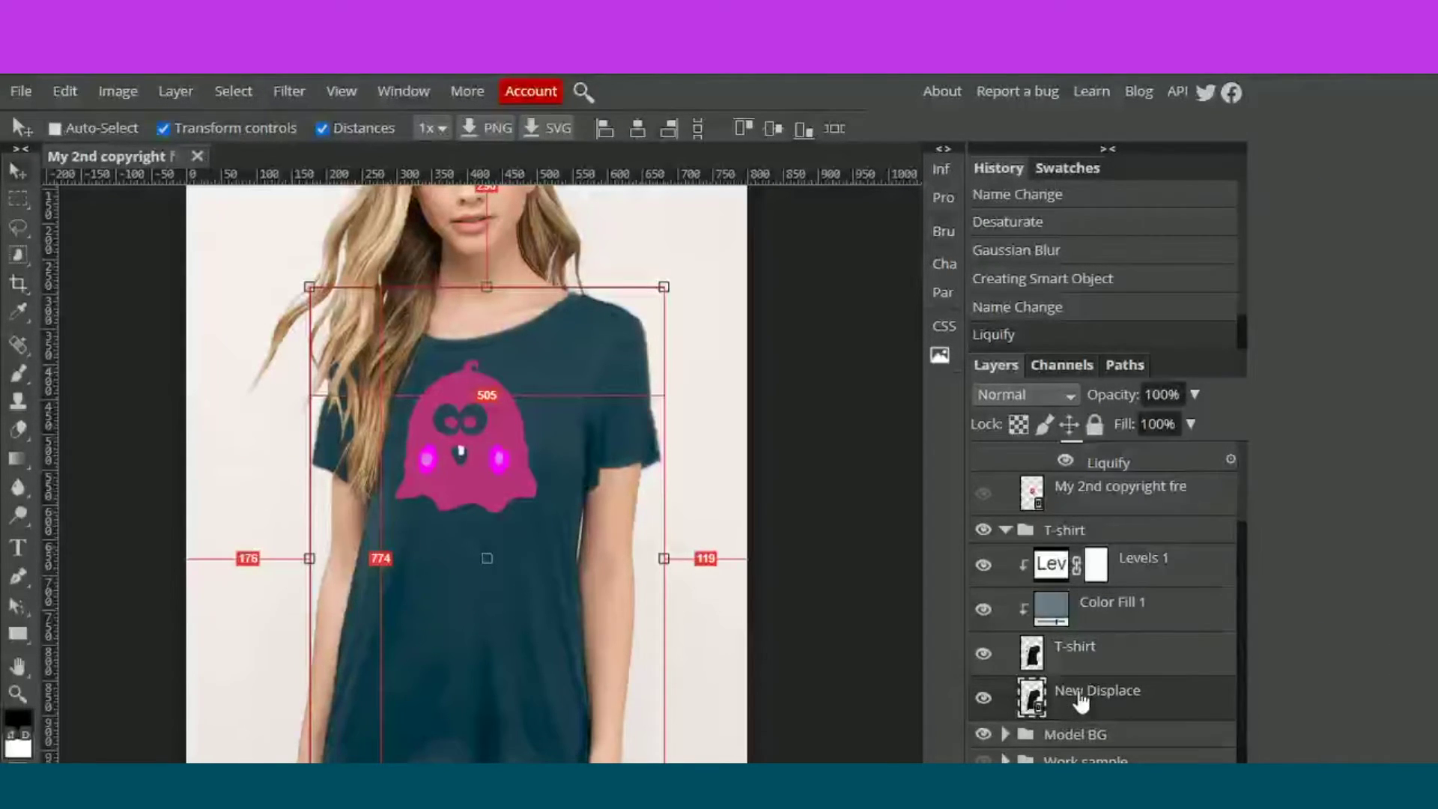
right_click(1101, 706)
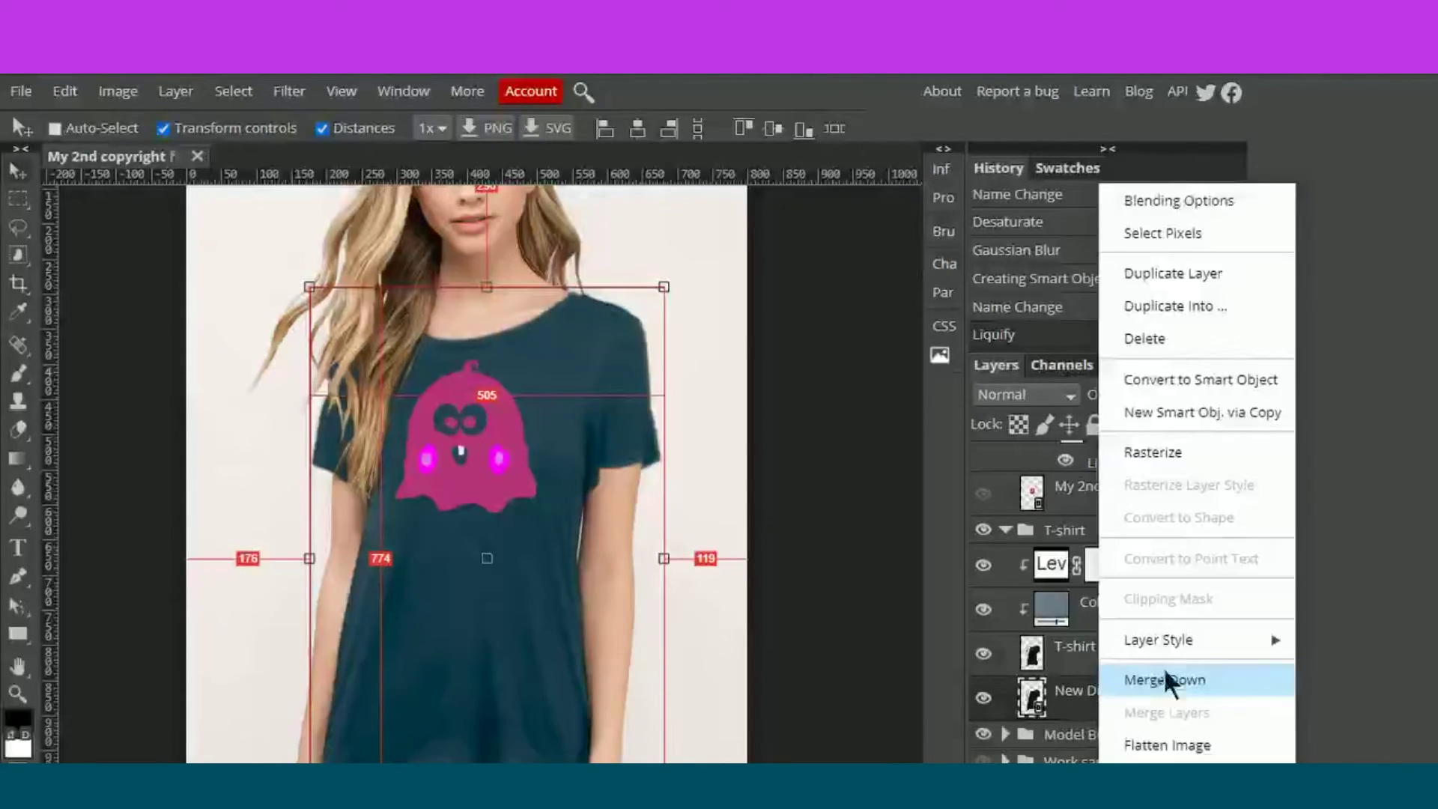
left_click(1193, 380)
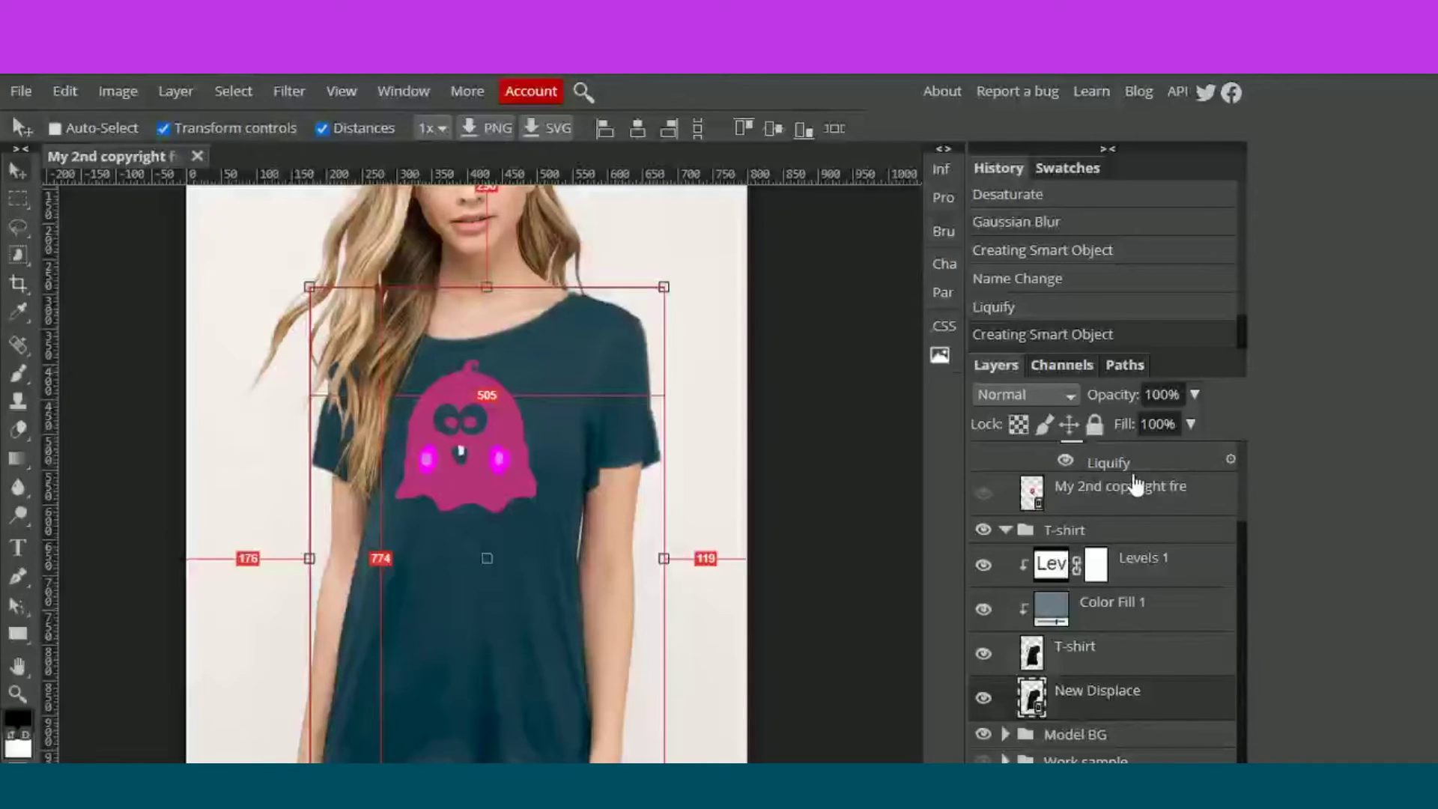
- Apply a Displace filter to the Place logo here layer with New Displace.psd as its source smart object
scroll(1144, 479, "up", 2)
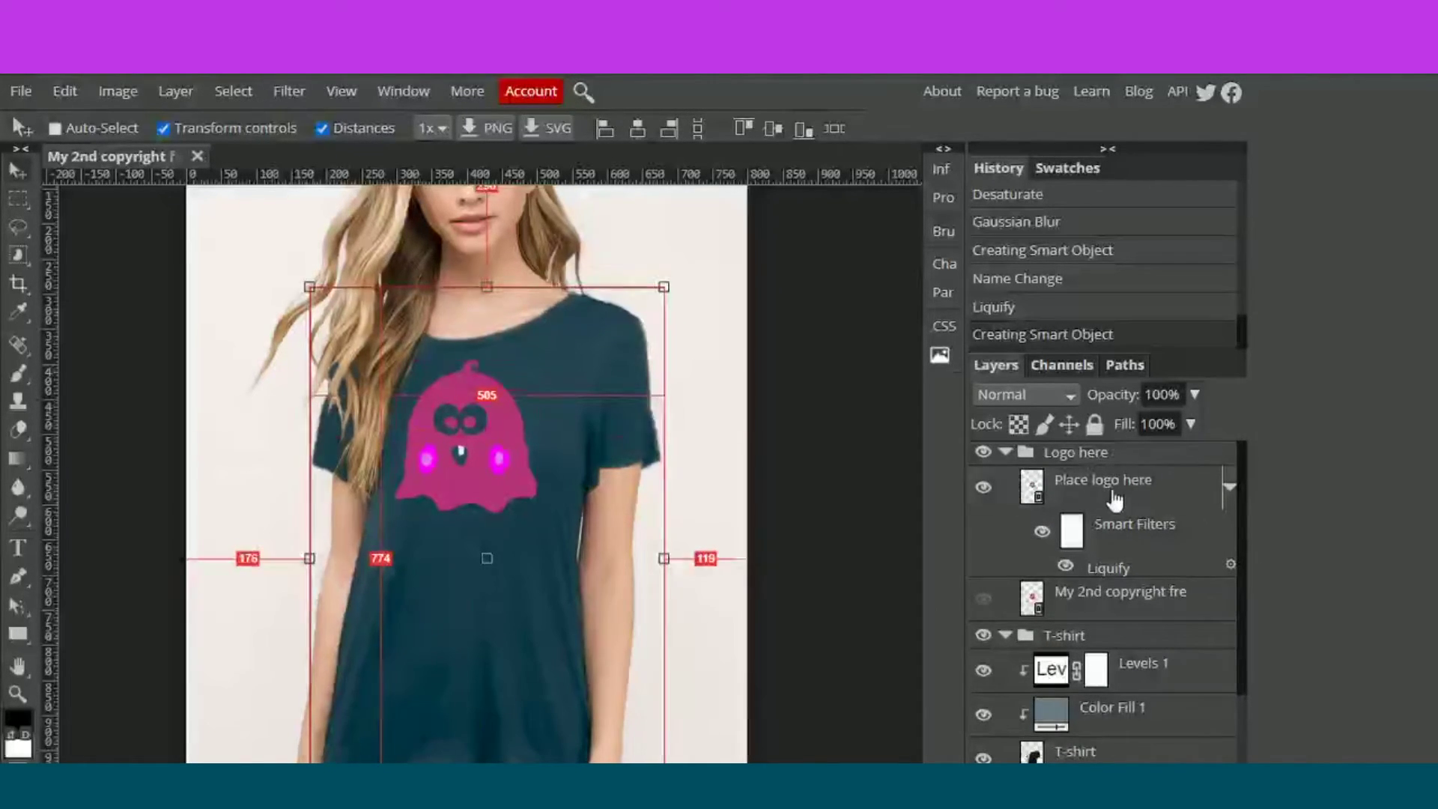
left_click(1114, 494)
left_click(279, 99)
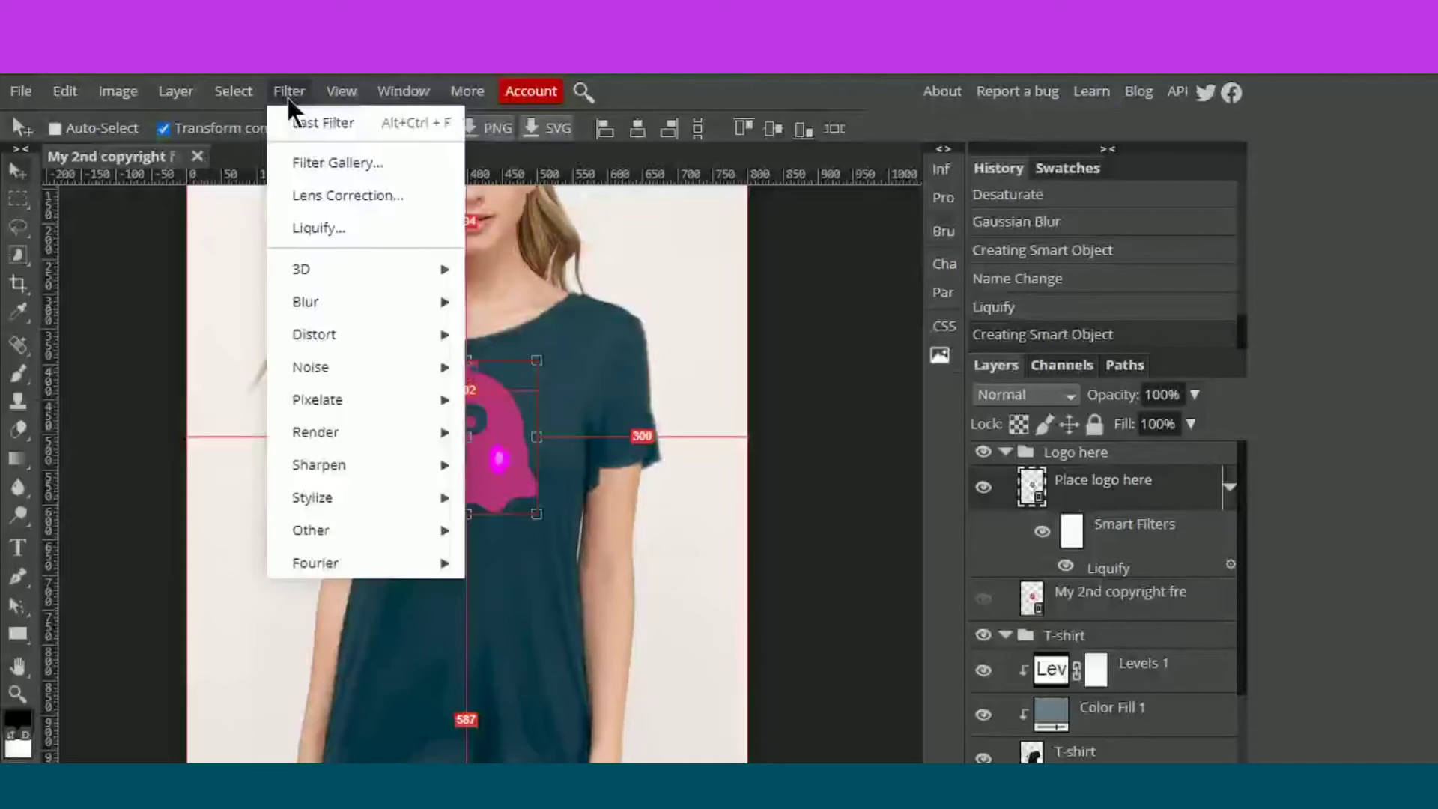
mouse_move(362, 267)
mouse_move(363, 302)
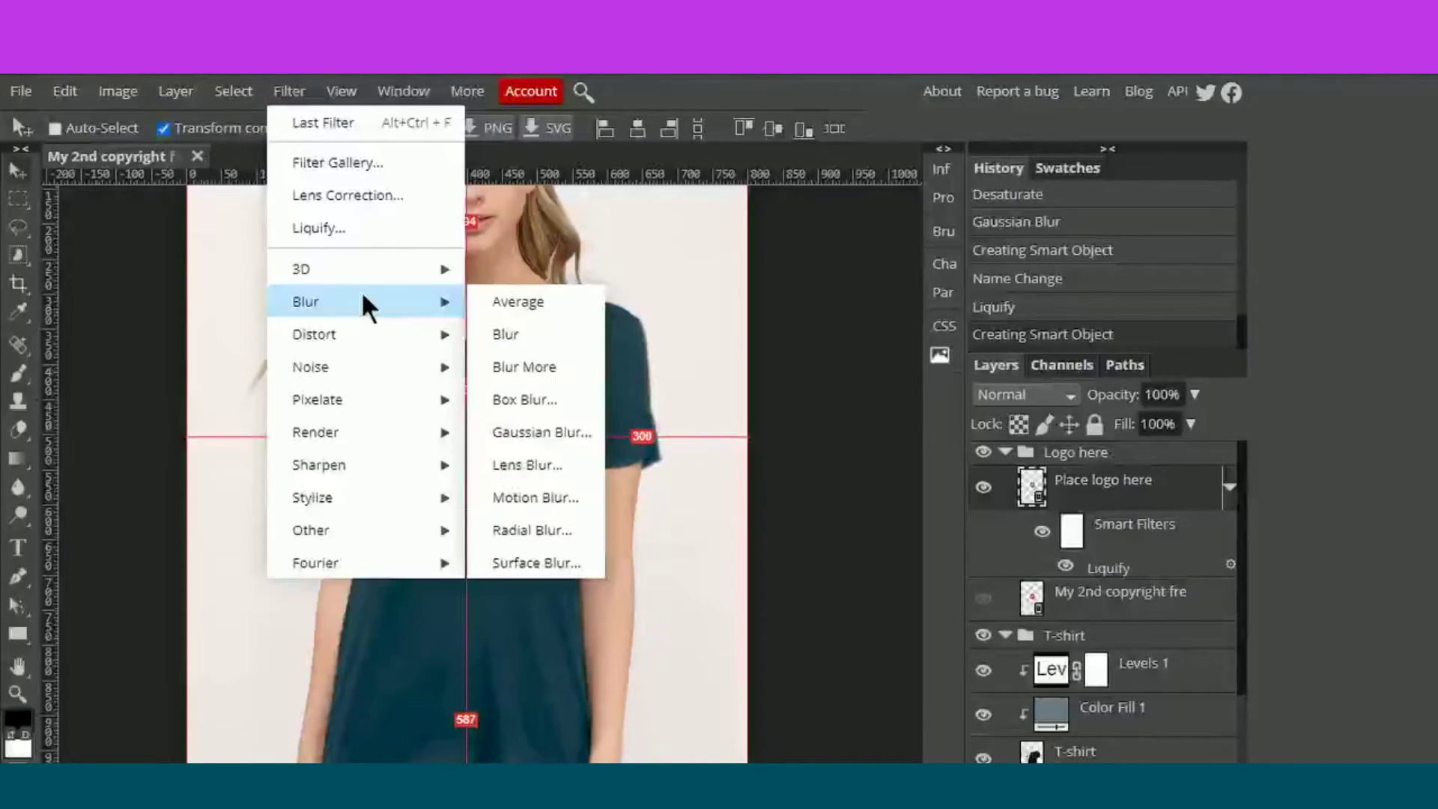
mouse_move(448, 329)
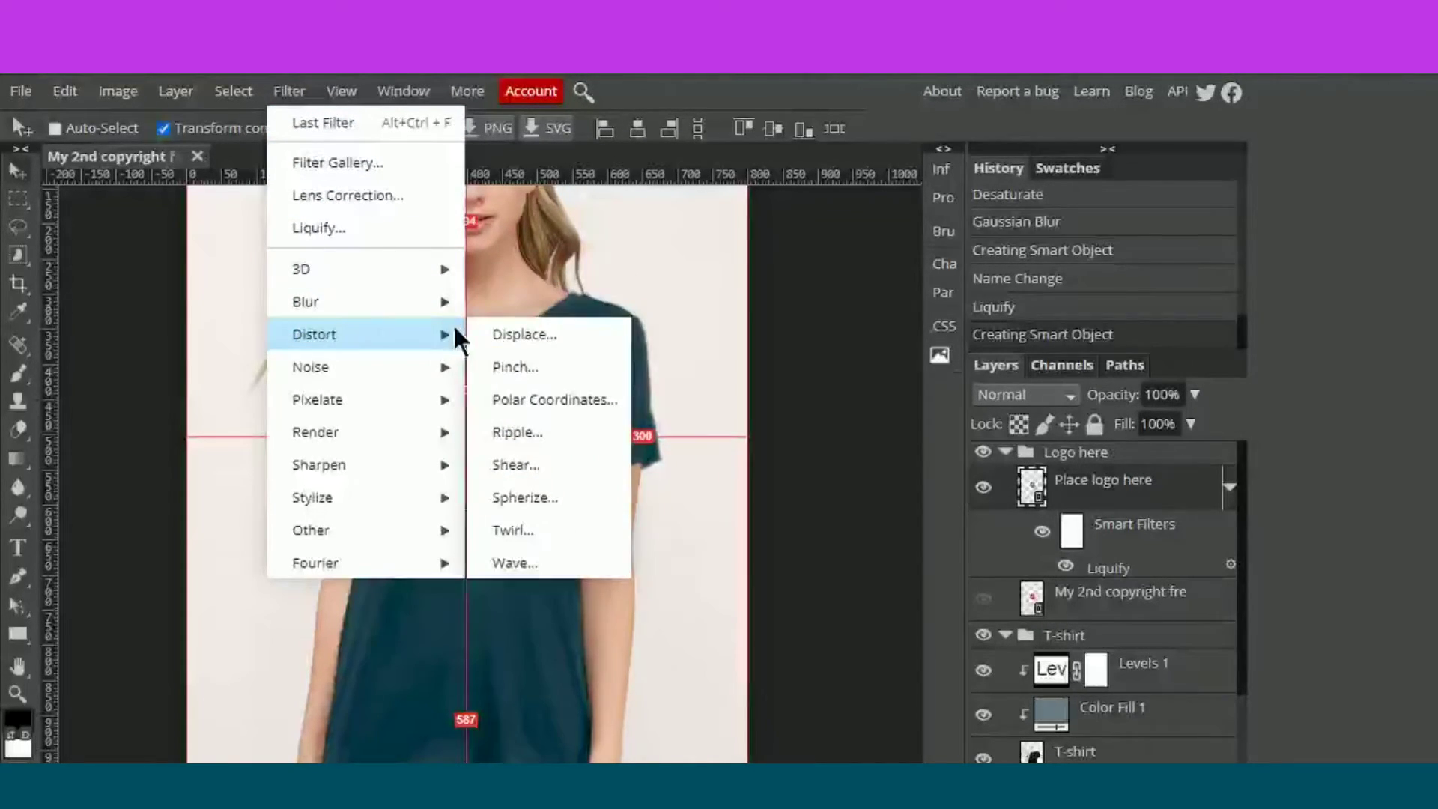
left_click(546, 334)
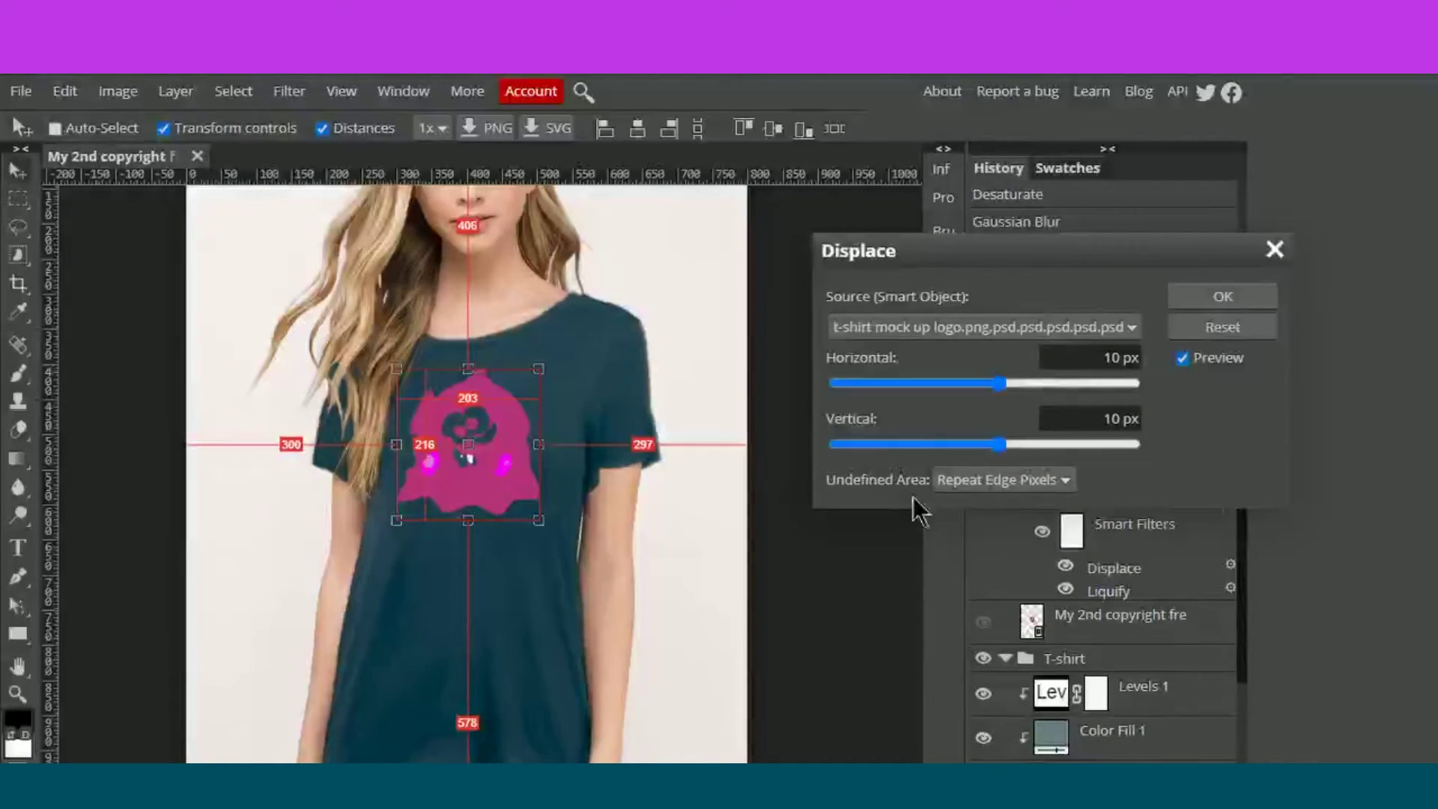
left_click(986, 331)
left_click(965, 452)
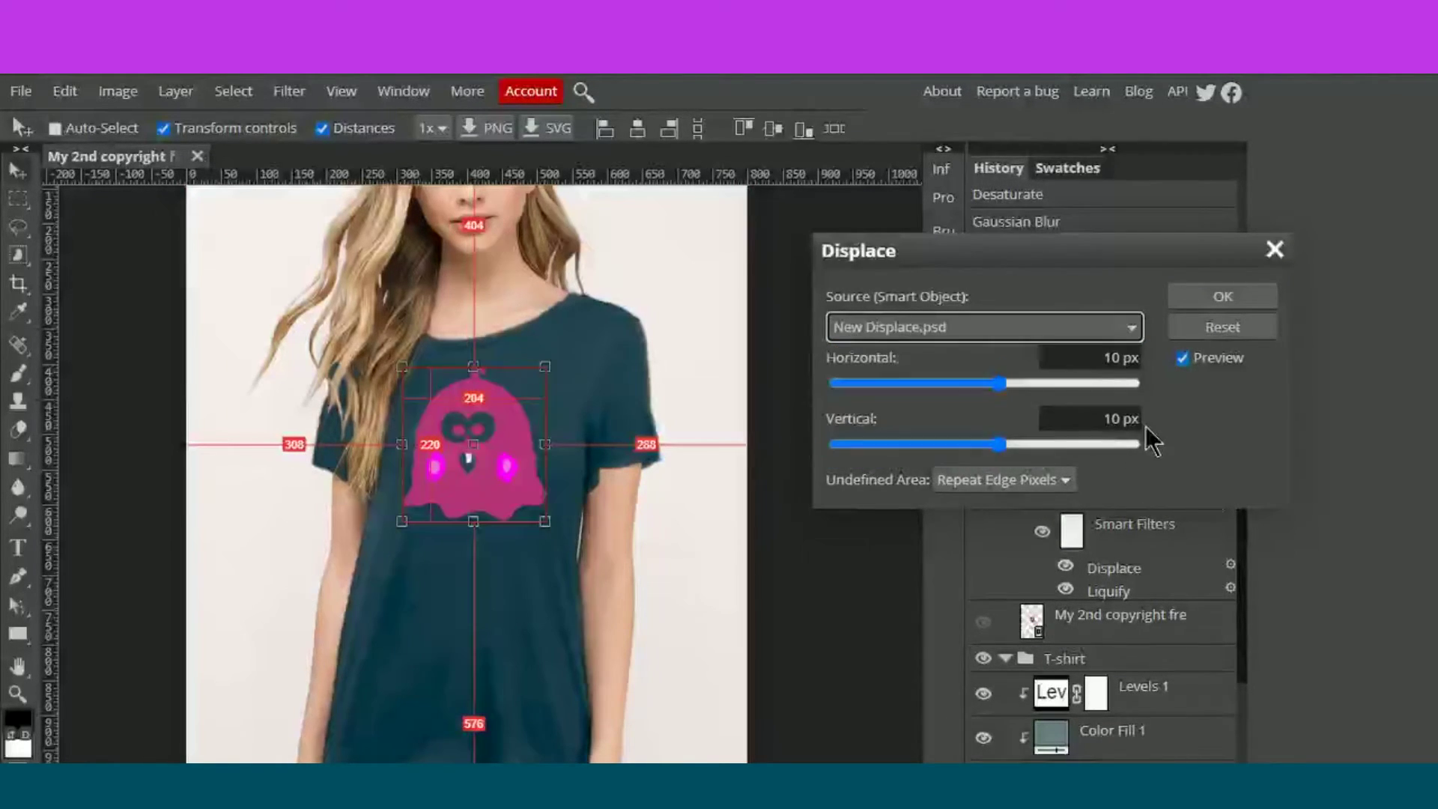
left_click(1217, 297)
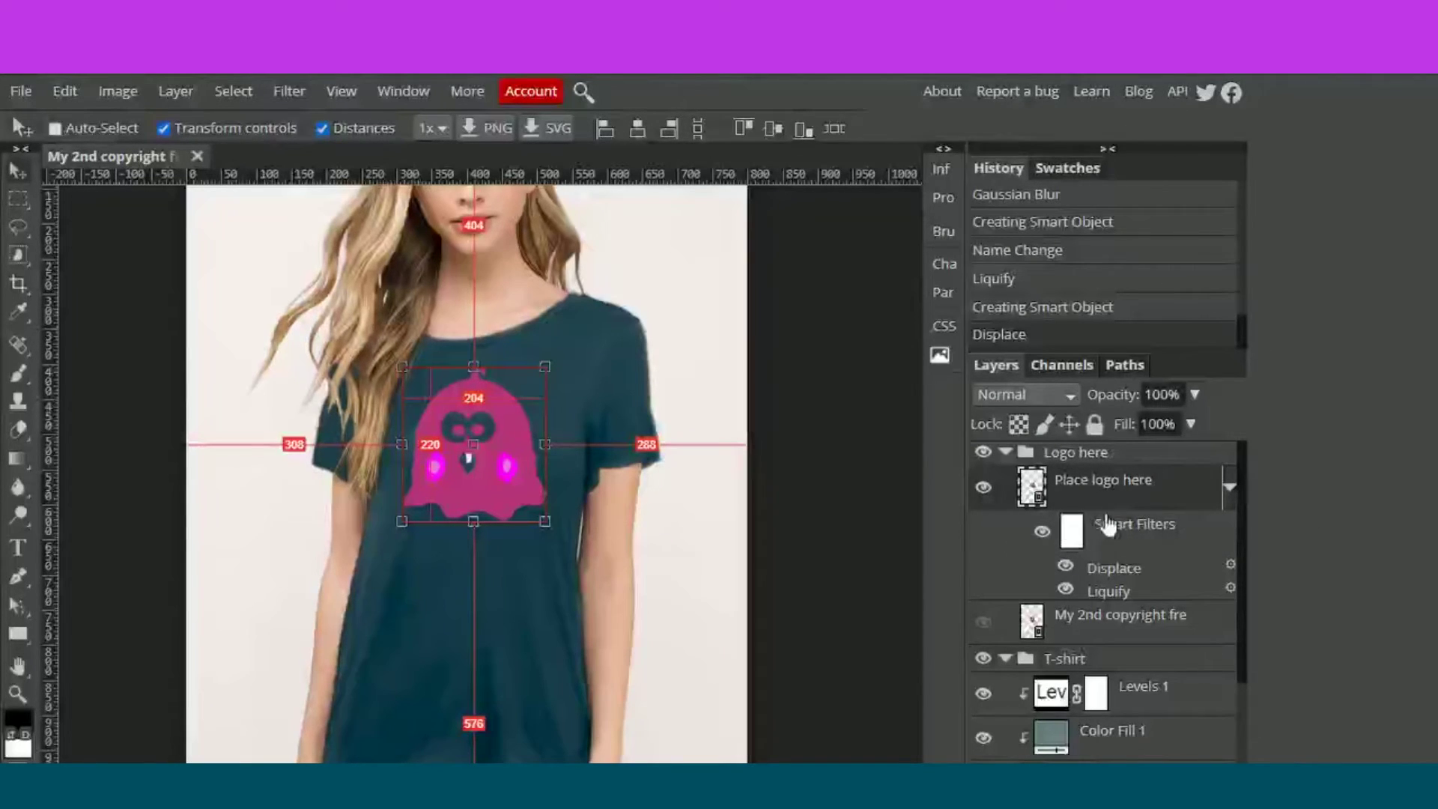
- Hide the New Displace layer in the T-shirt folder
scroll(1060, 674, "down", 1)
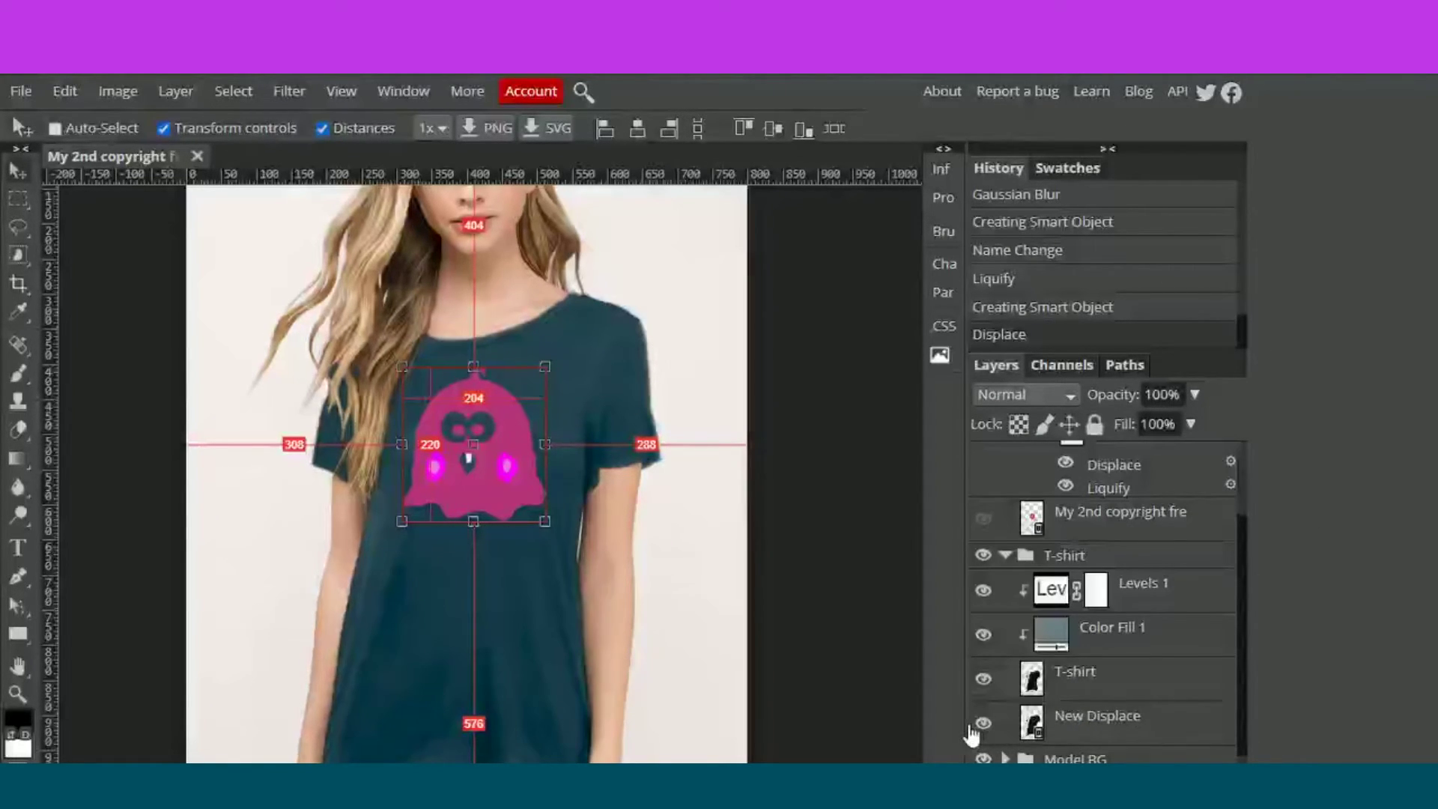
left_click(984, 727)
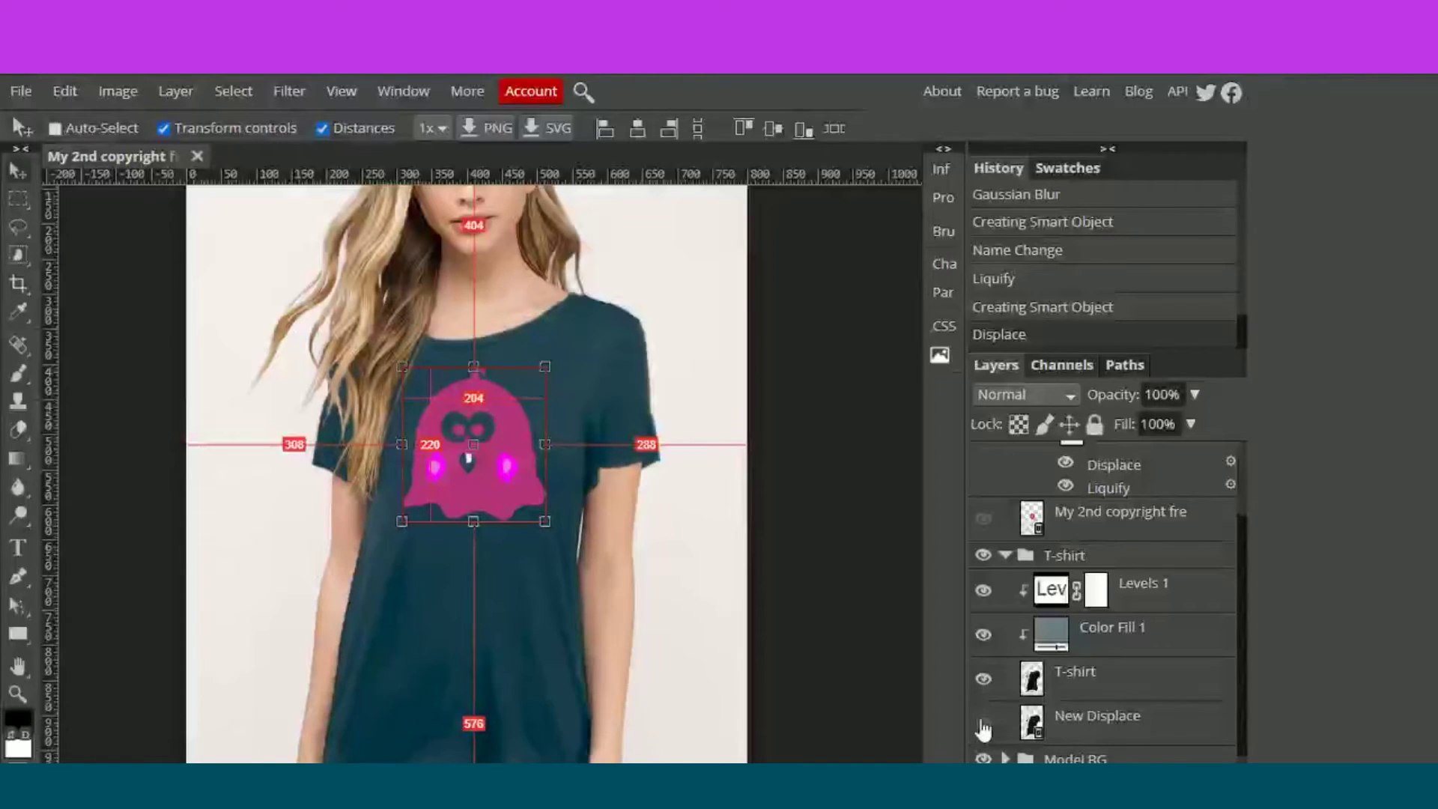
scroll(1064, 663, "up", 1)
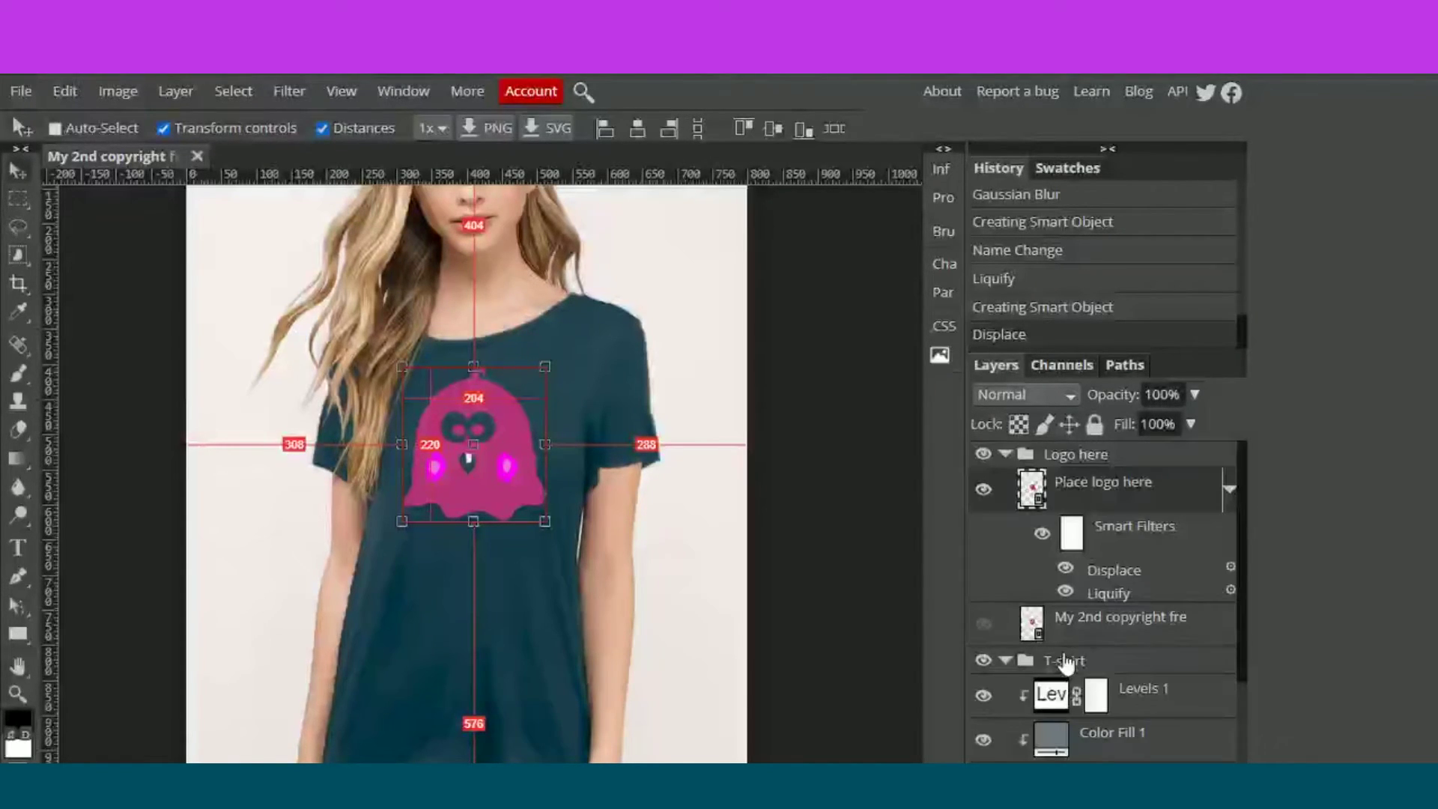
scroll(1064, 663, "down", 1)
scroll(1075, 660, "up", 1)
scroll(1063, 652, "down", 1)
scroll(1064, 644, "up", 1)
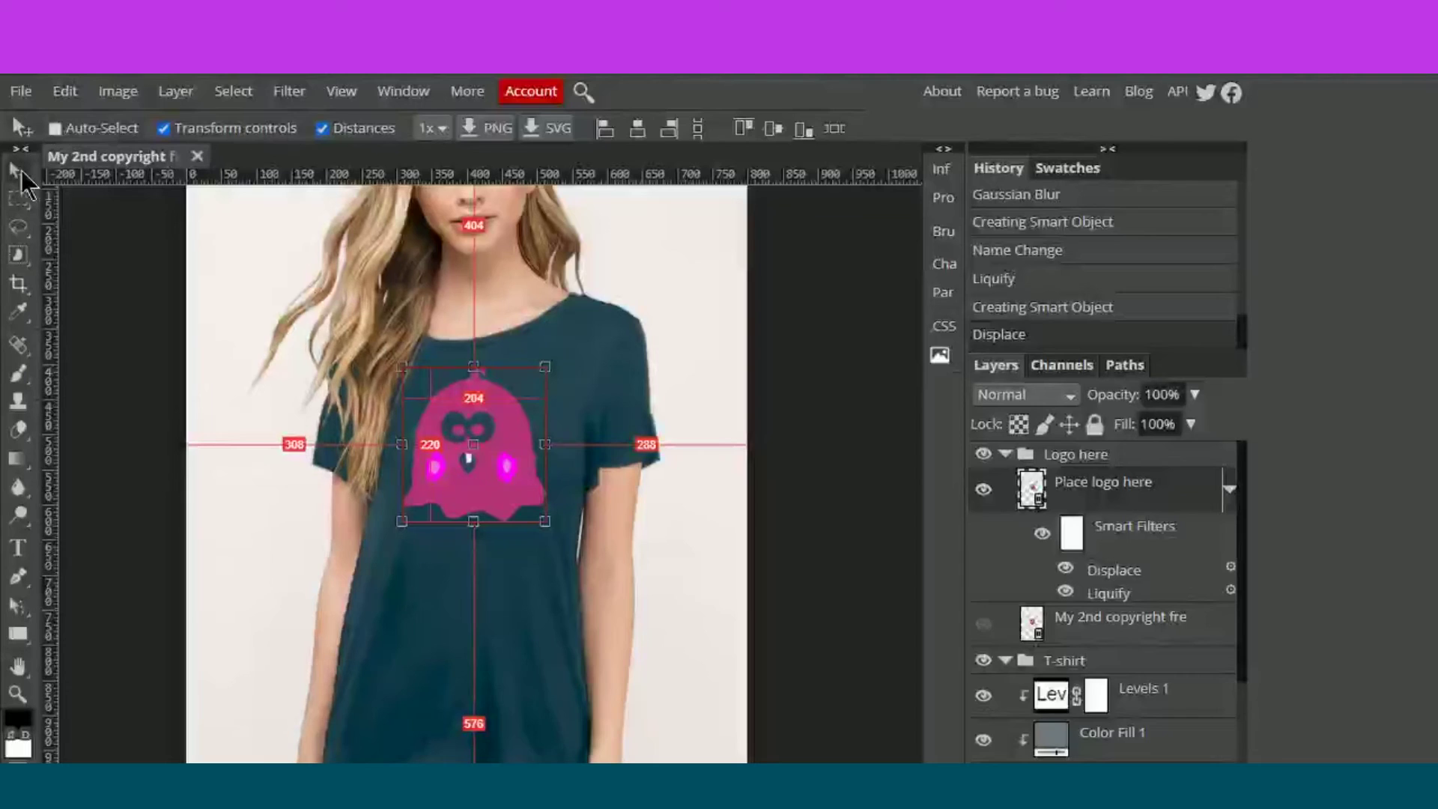
- Nudge the ghost logo about 9 px to the left to centre it horizontally on the canvas
key("Left")
key("Left")
key("Left")
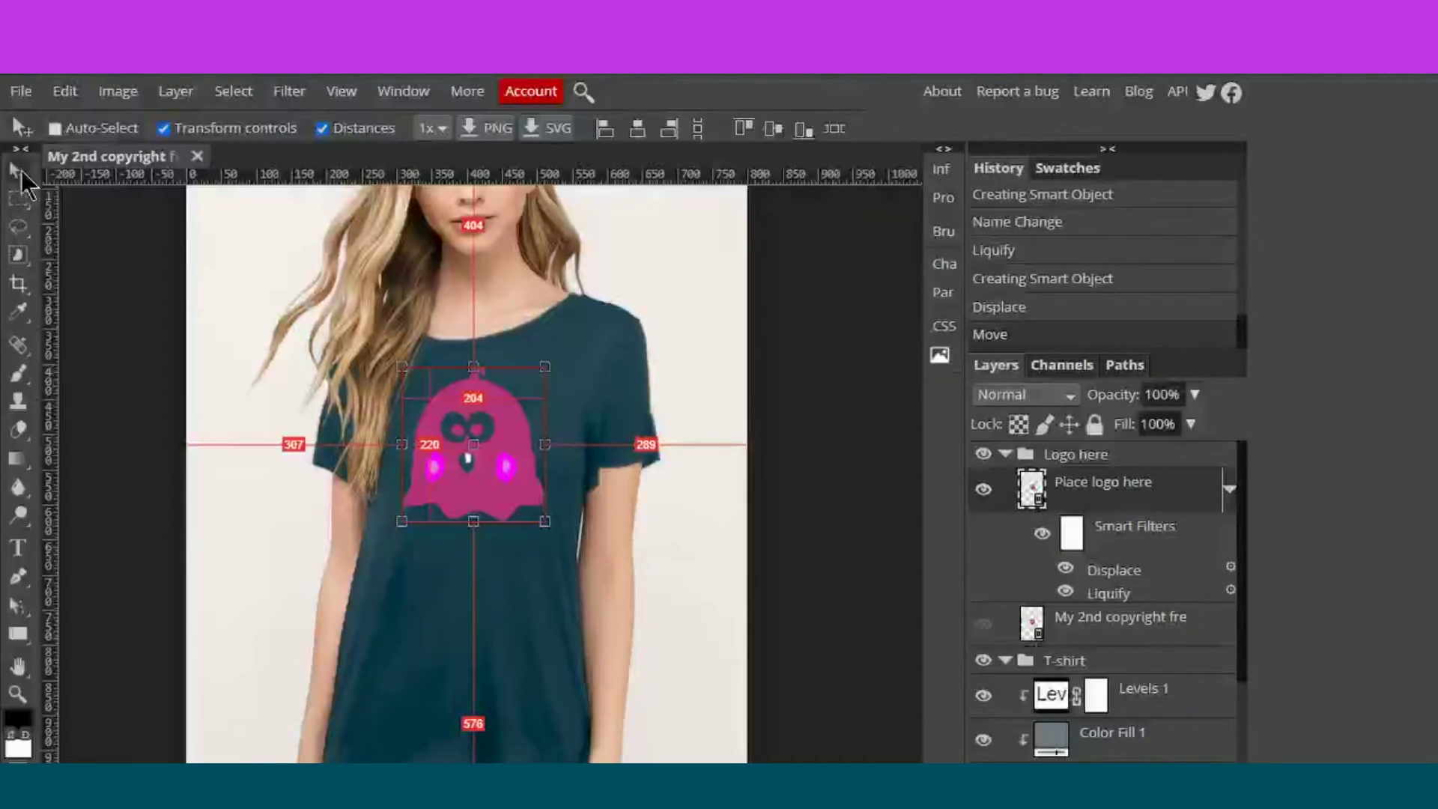
key("Left")
key("Left")
key("Left")
key("Left")
key("Left")
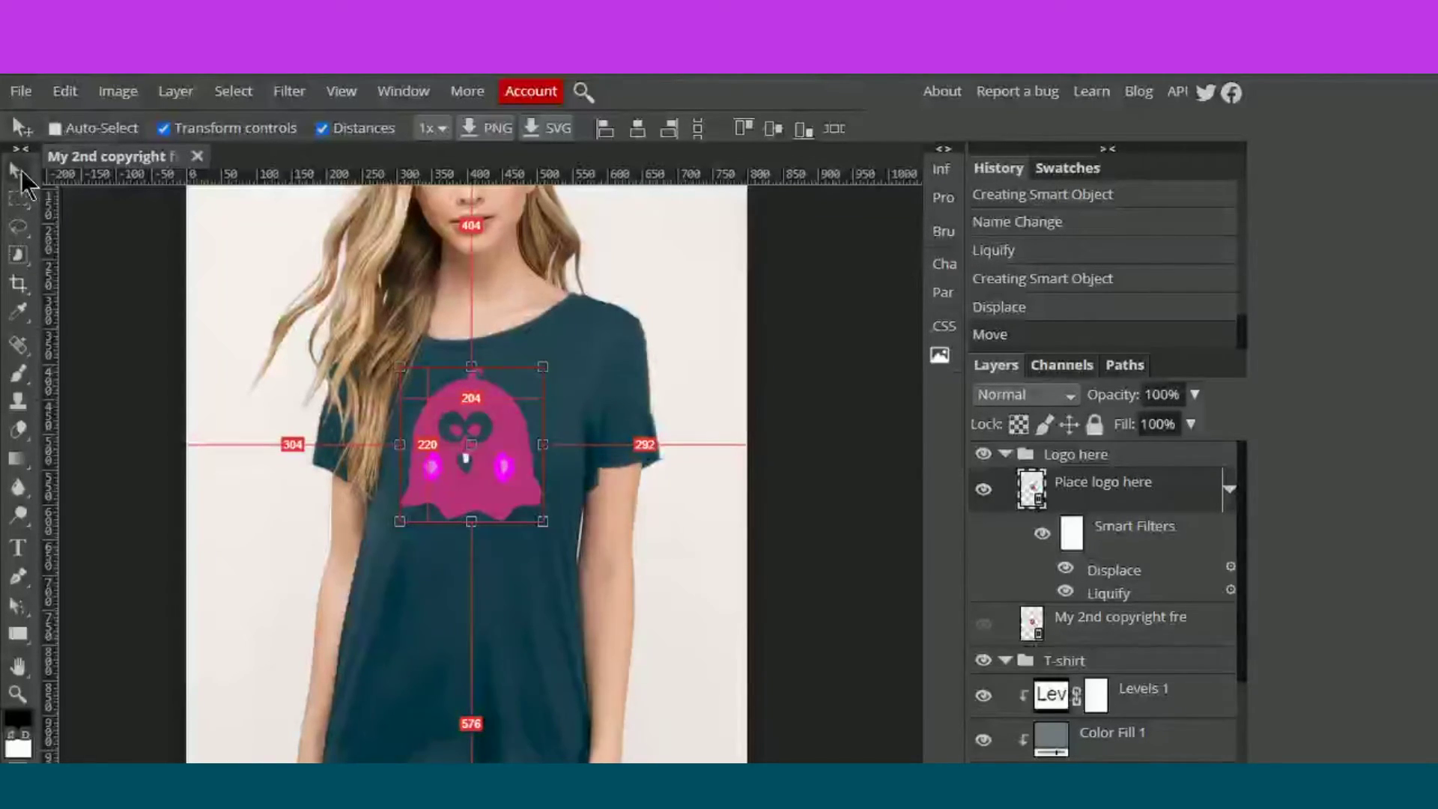
key("Left")
key("Left")
key("Left")
key("Left")
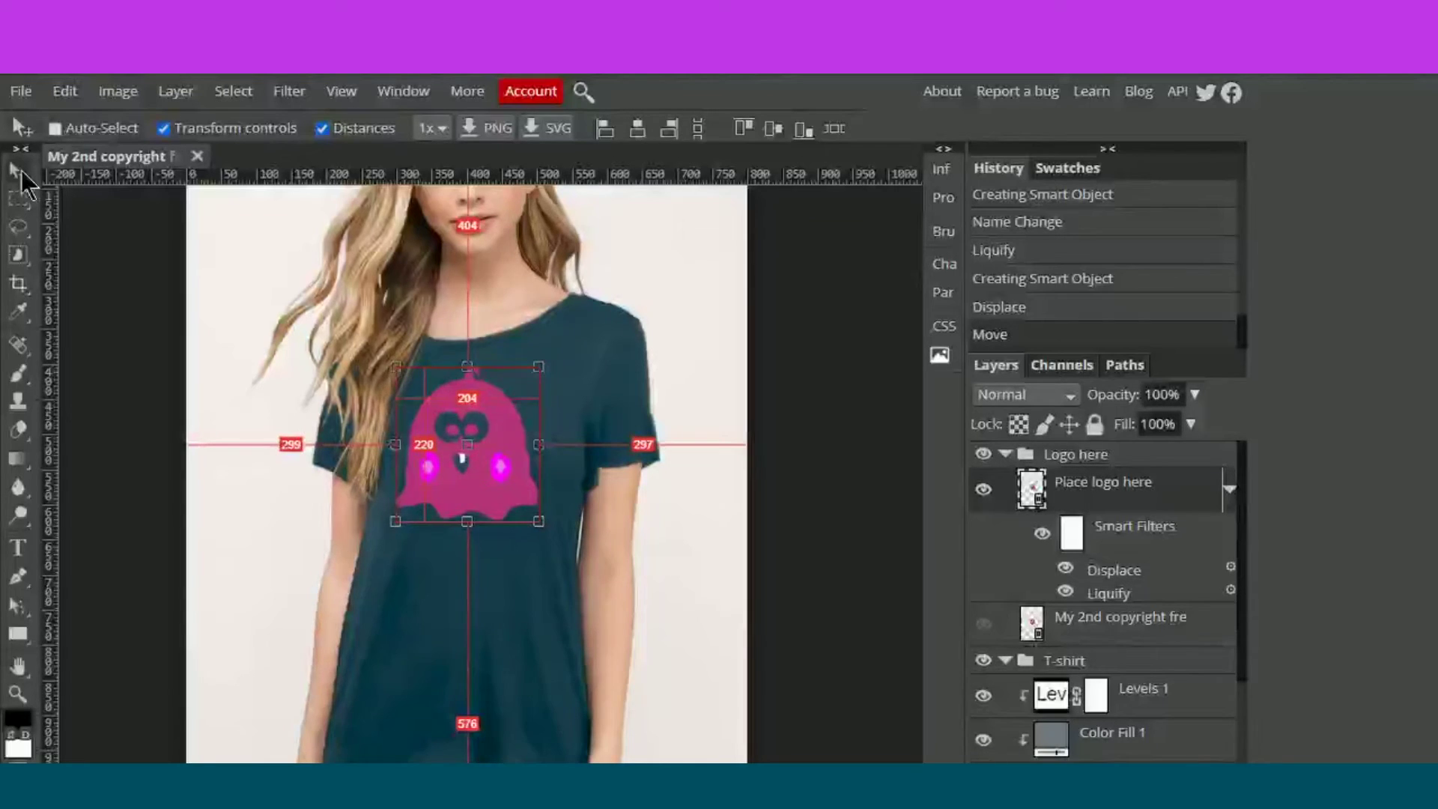
- Nudge the ghost logo sideways until it sits 298 px from both the left and right canvas edges
key("Left")
key("Left")
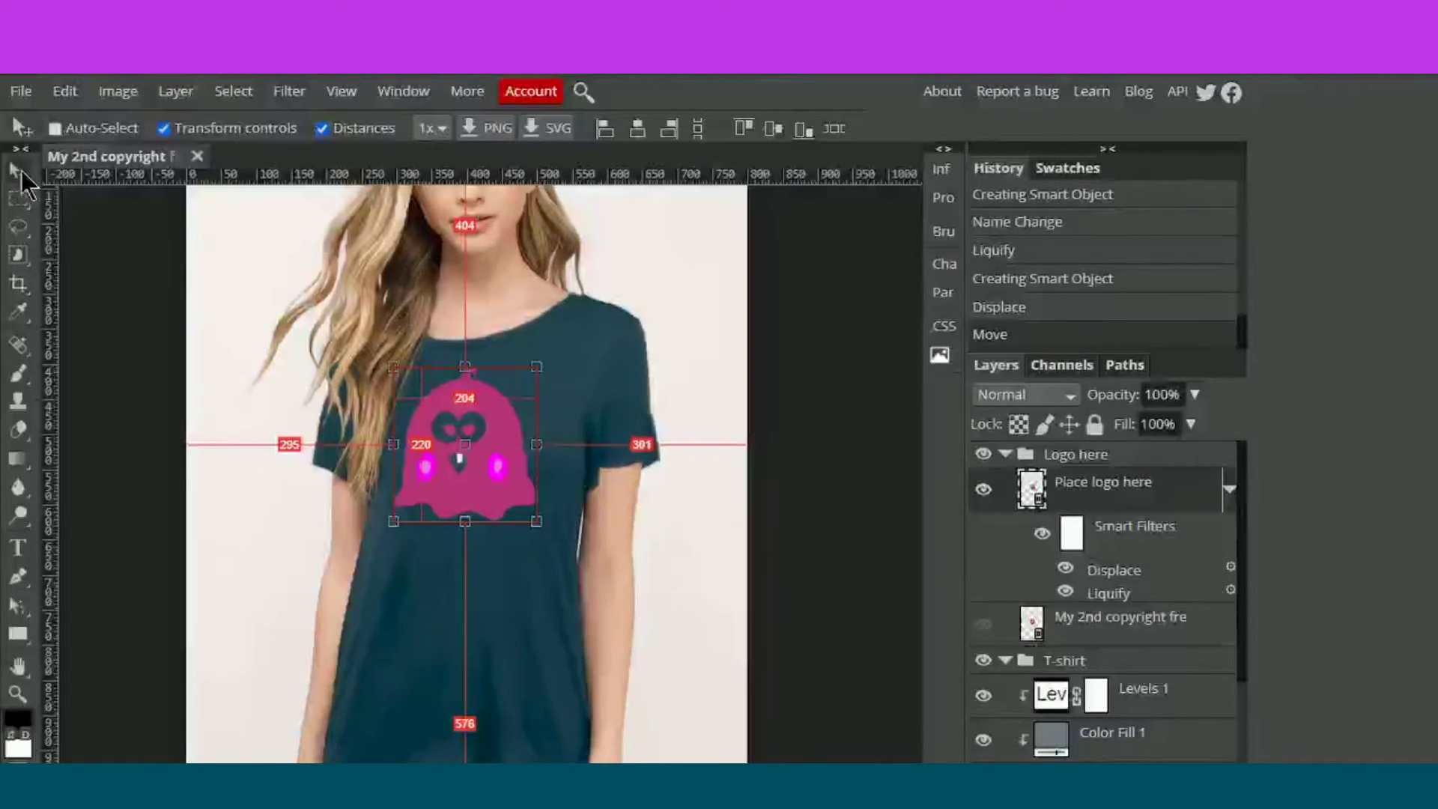
key("Left")
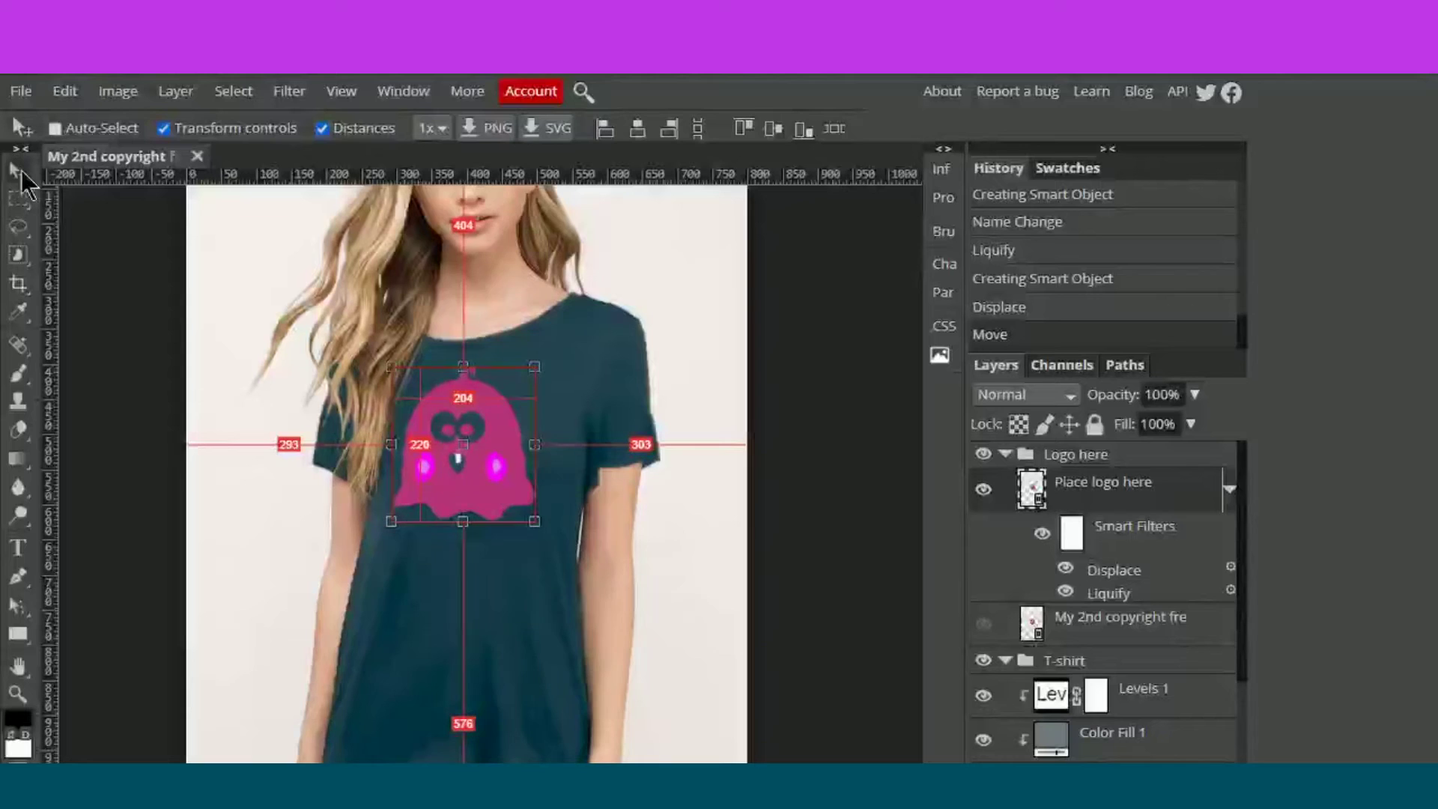
key("Right")
key("Right")
key("Right")
key("Right")
key("Right")
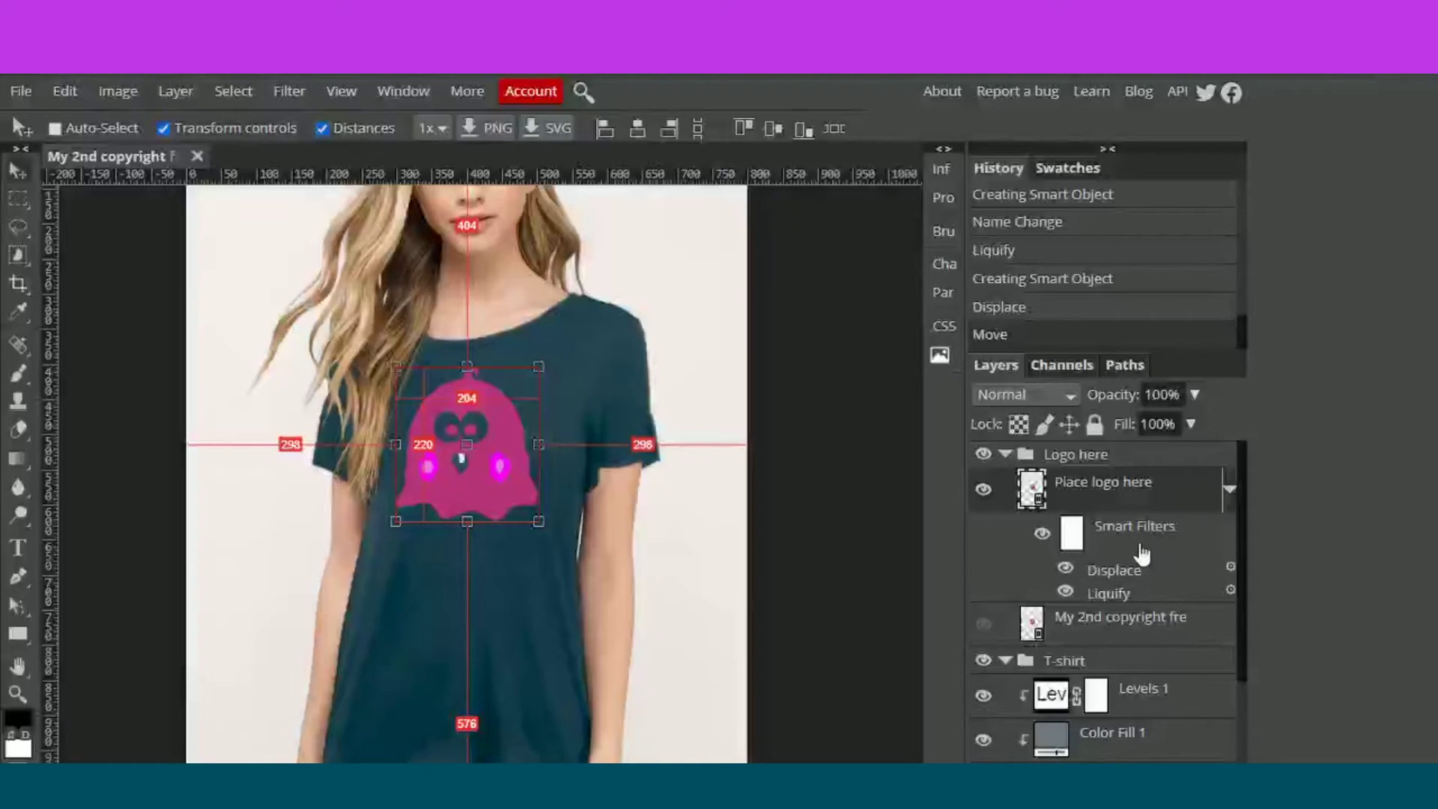
- In the Place logo here layer's Blending Options, split the Blend If Background black slider to 0 and 56
right_click(1124, 491)
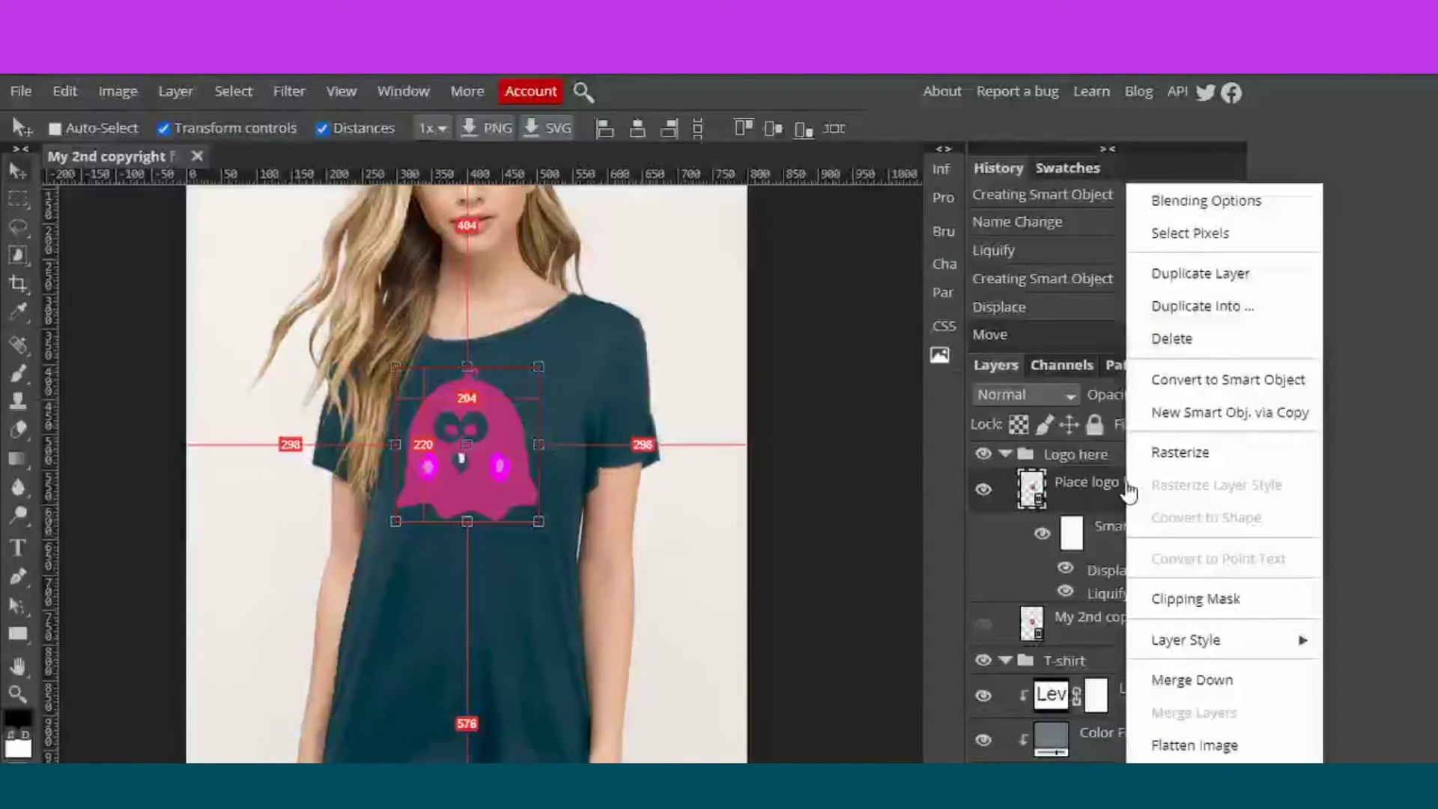
left_click(1214, 198)
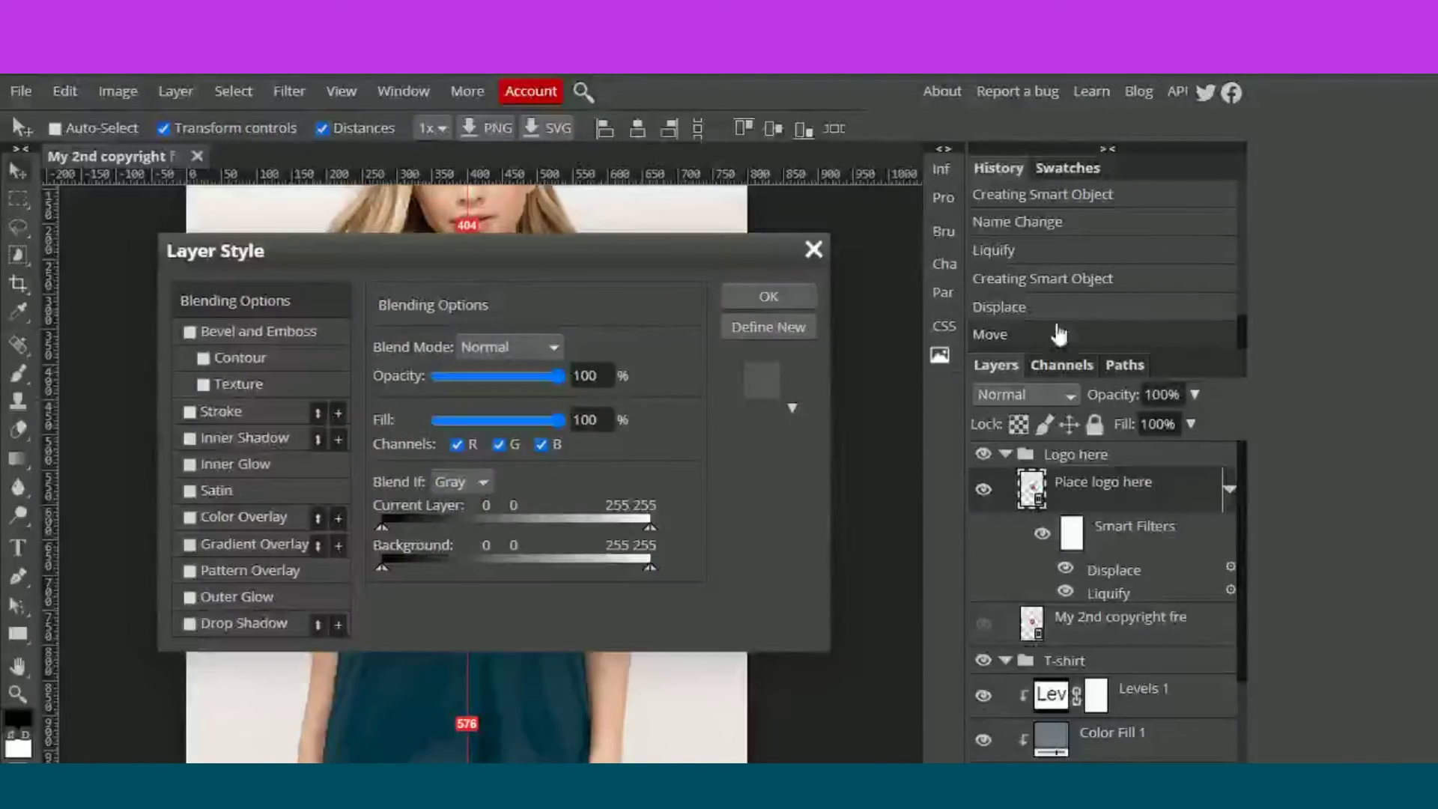
left_click_drag(637, 250, 1199, 251)
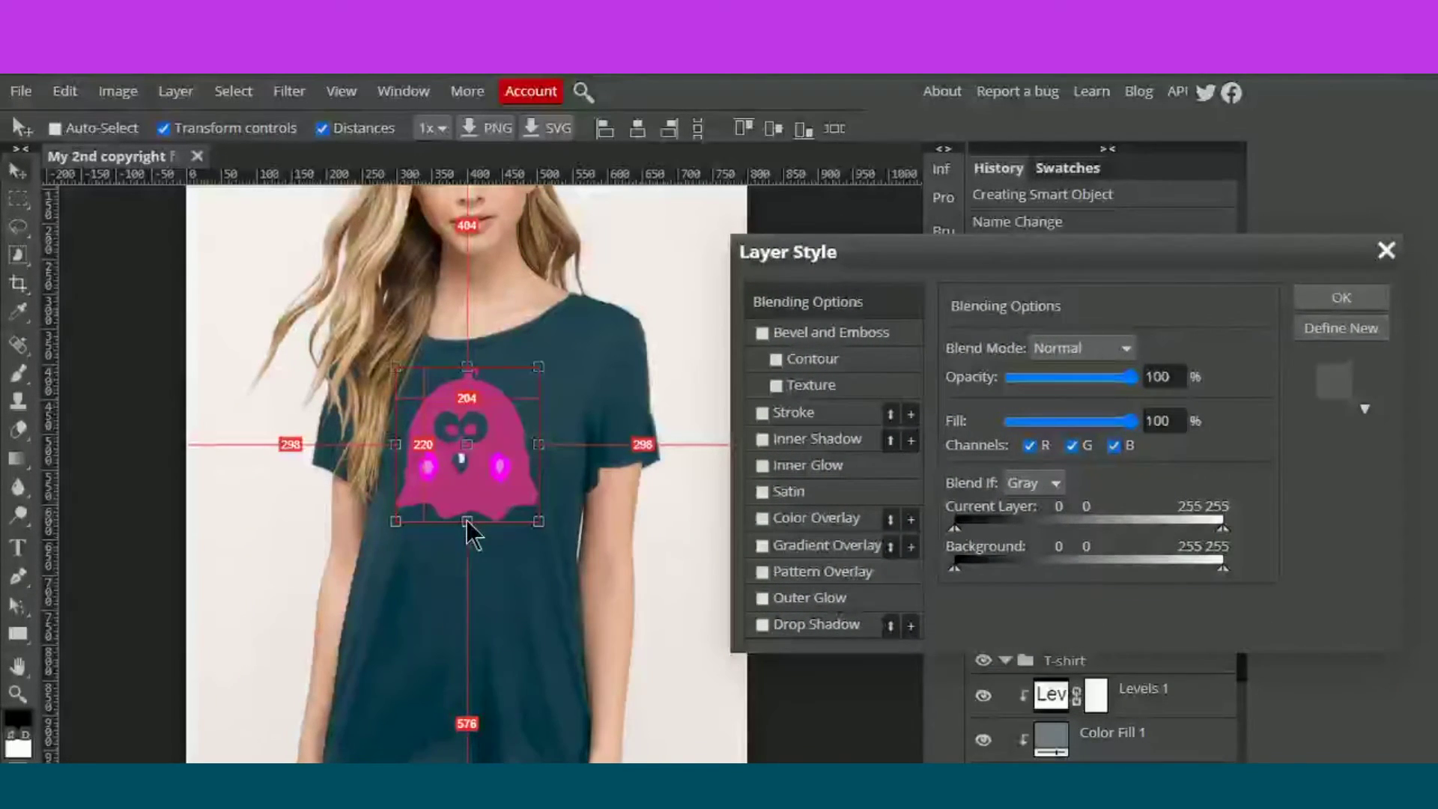
key("z")
left_click(485, 458)
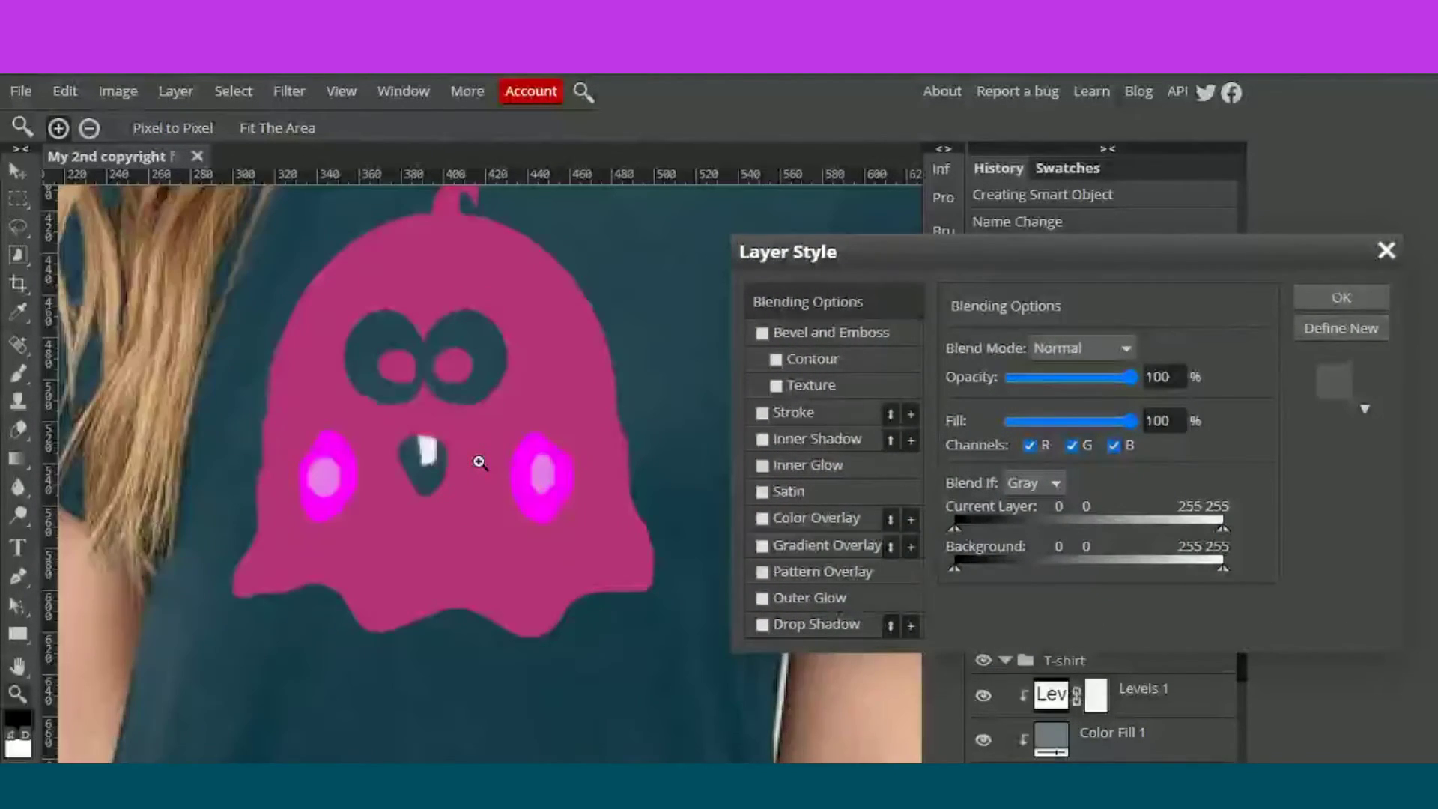
key("h")
left_click_drag(416, 475, 424, 550)
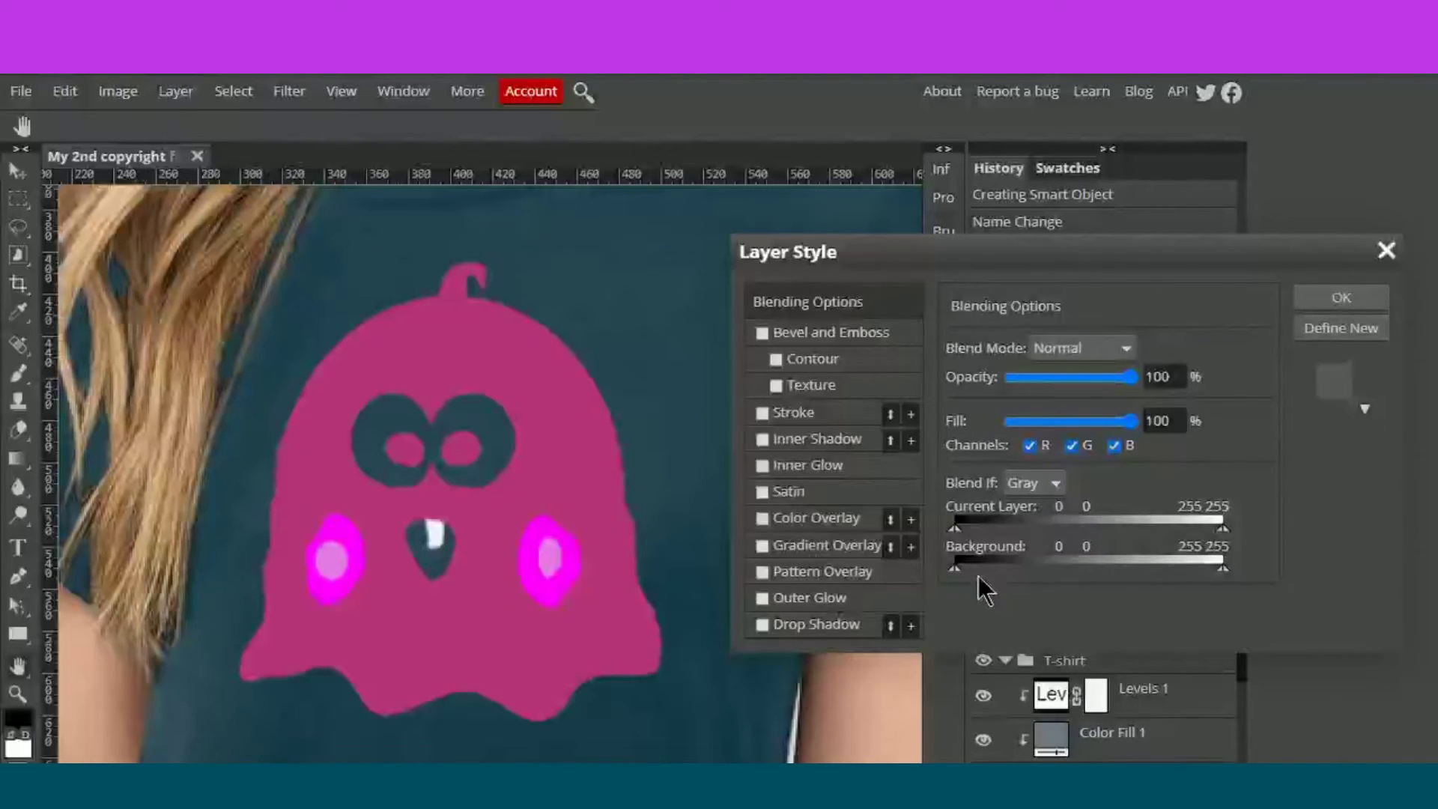
left_click_drag(959, 570, 1013, 574)
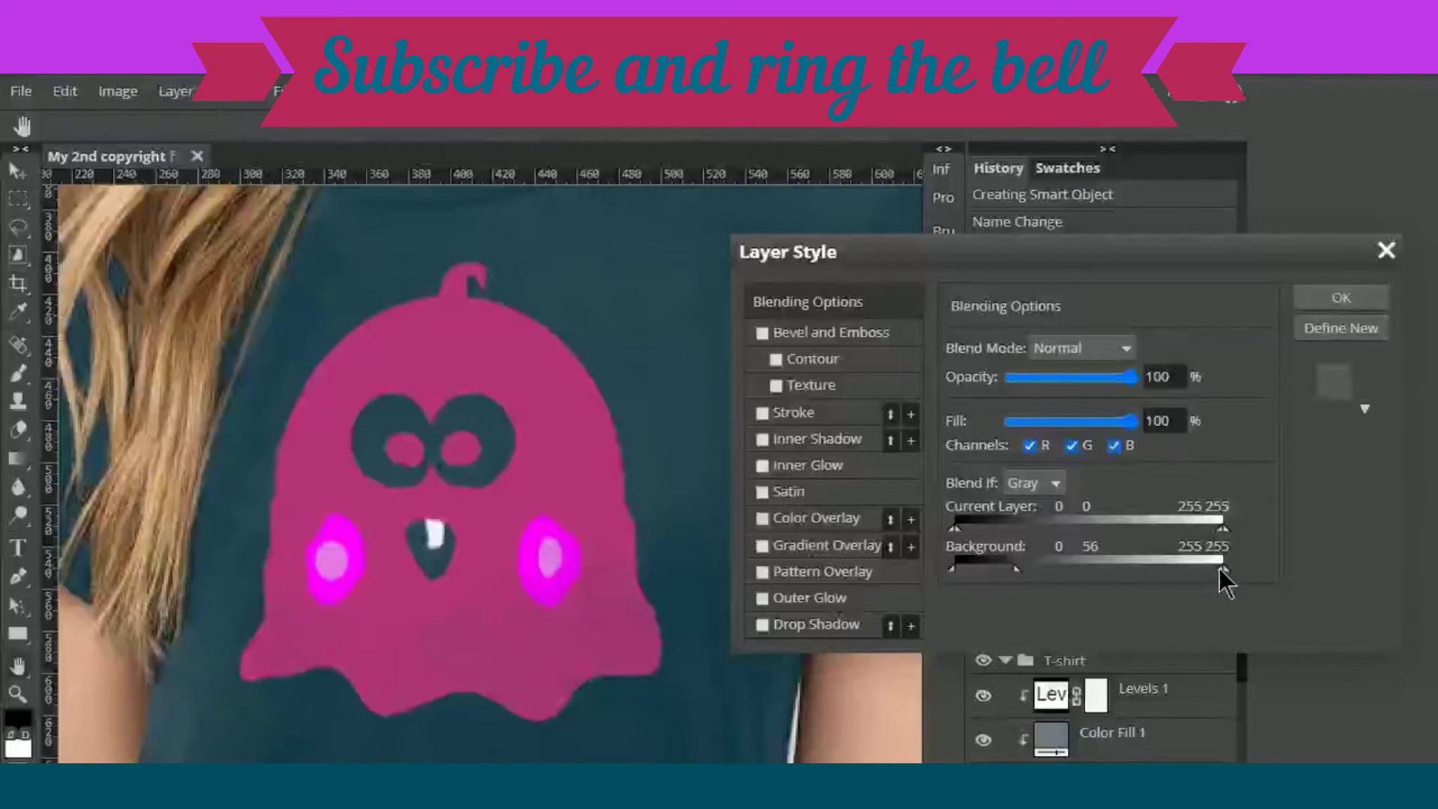
- Split the Background white slider to 241 and 255, keep the black split at 56, and apply the layer style
left_click_drag(1214, 571, 1064, 594)
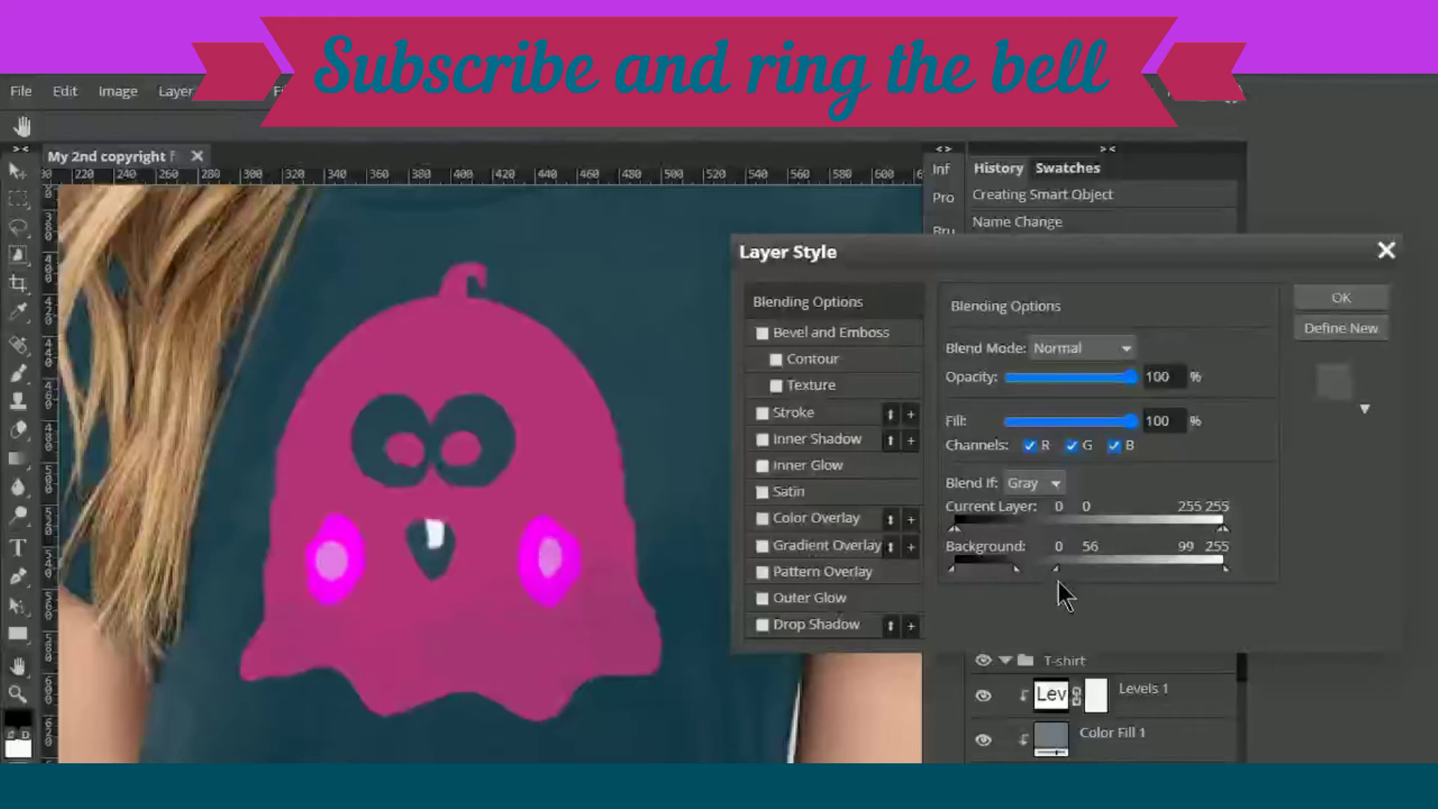
left_click_drag(1095, 573, 1208, 573)
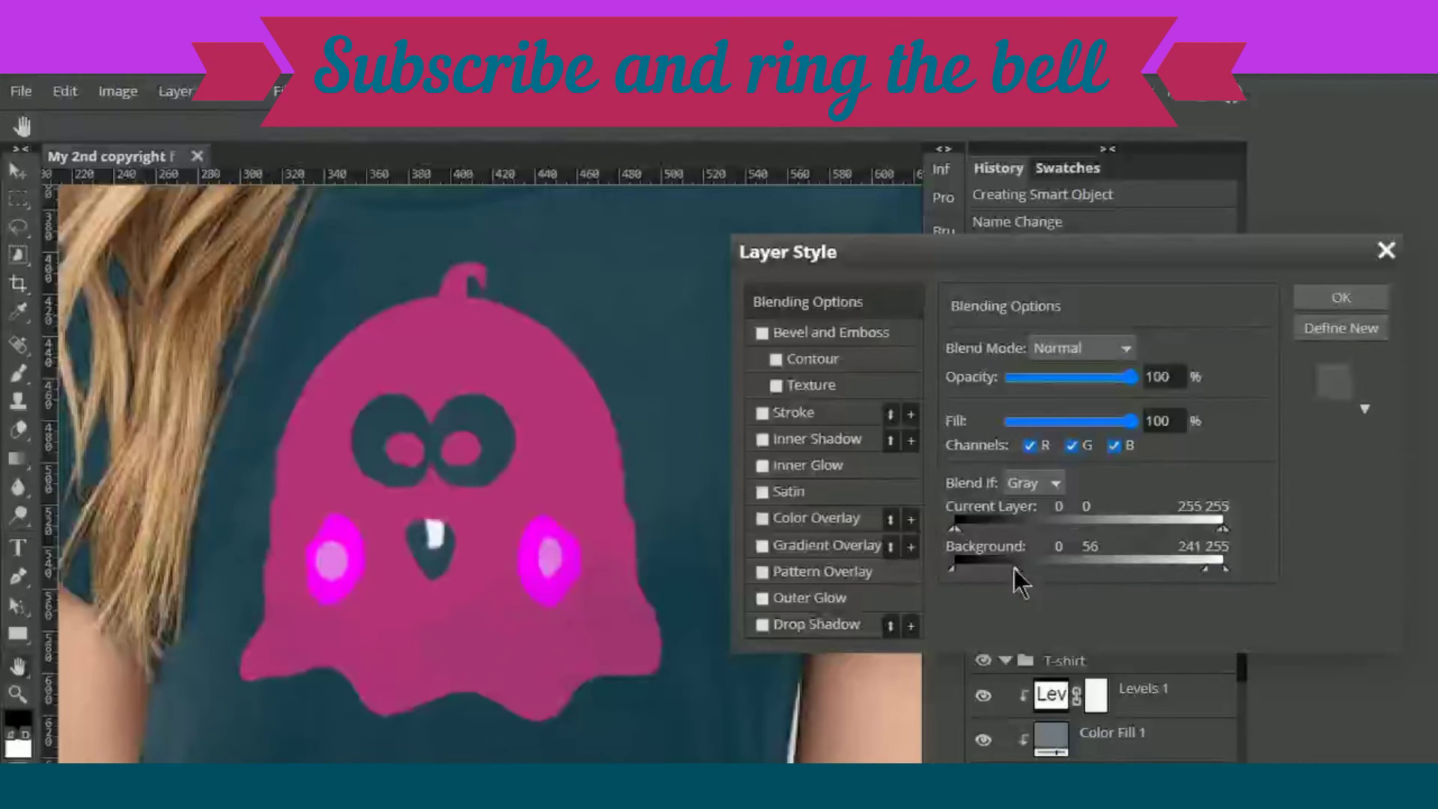
mouse_move(1016, 573)
left_mouse_down()
mouse_move(990, 573)
mouse_move(1015, 581)
left_mouse_up()
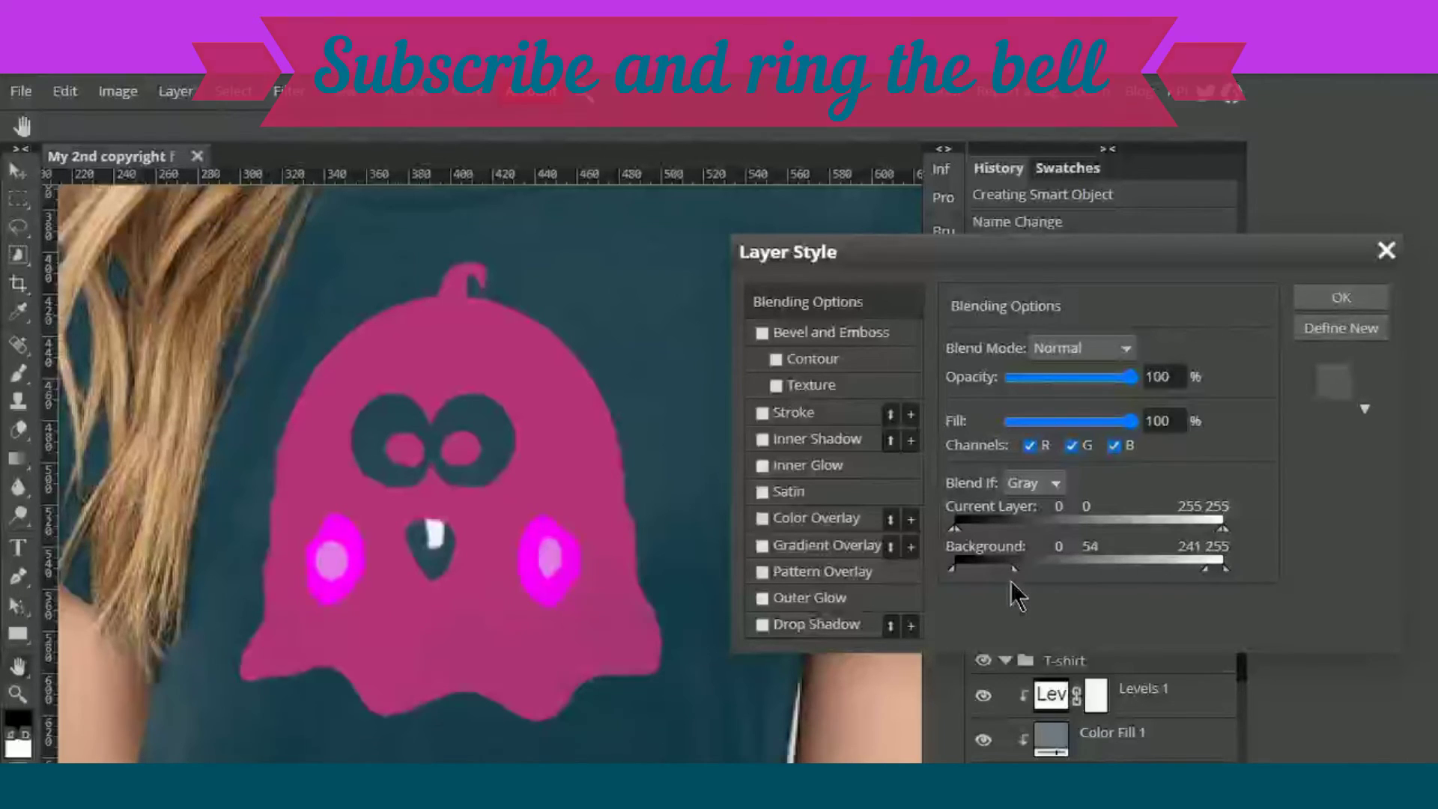
left_click_drag(1012, 582, 1015, 586)
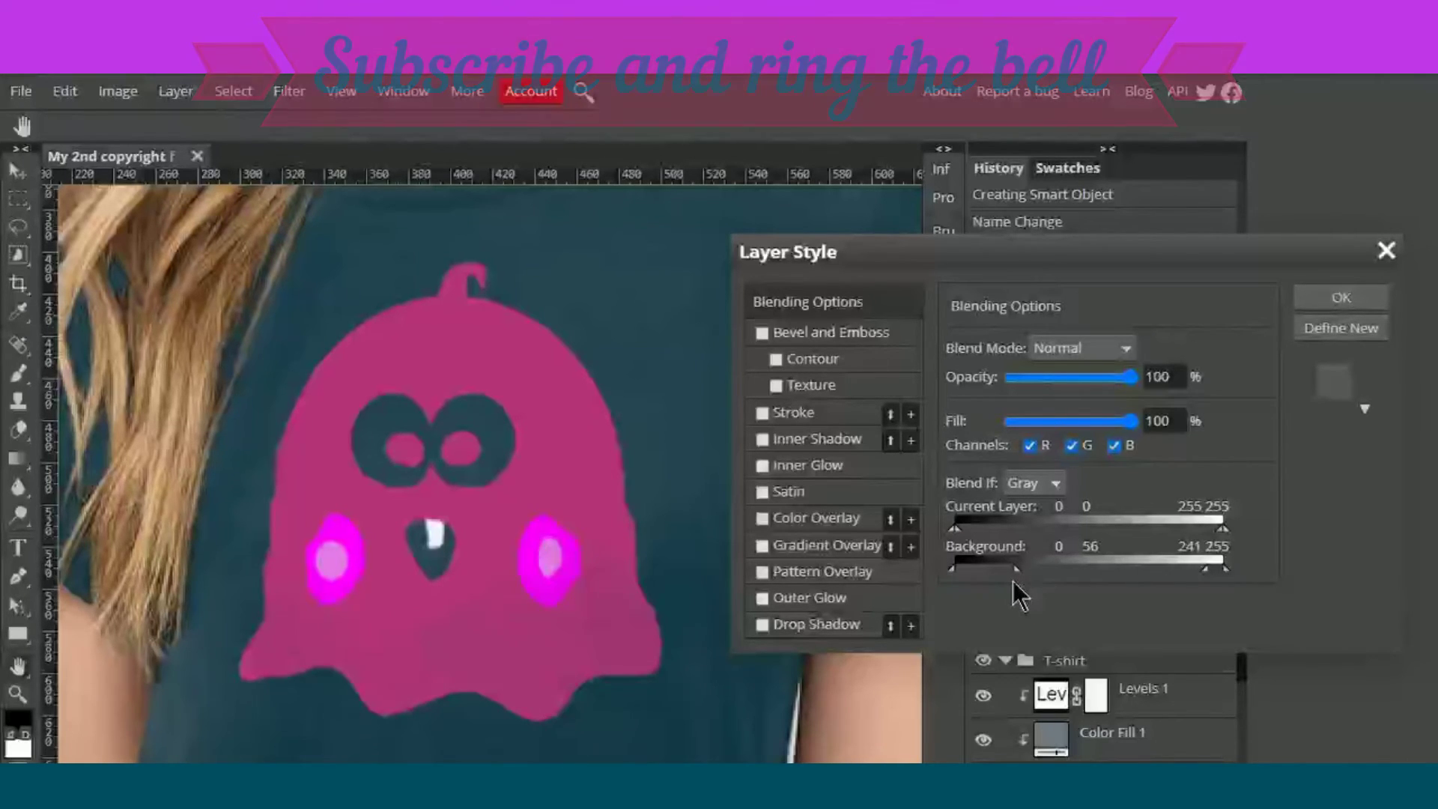
left_click(1373, 299)
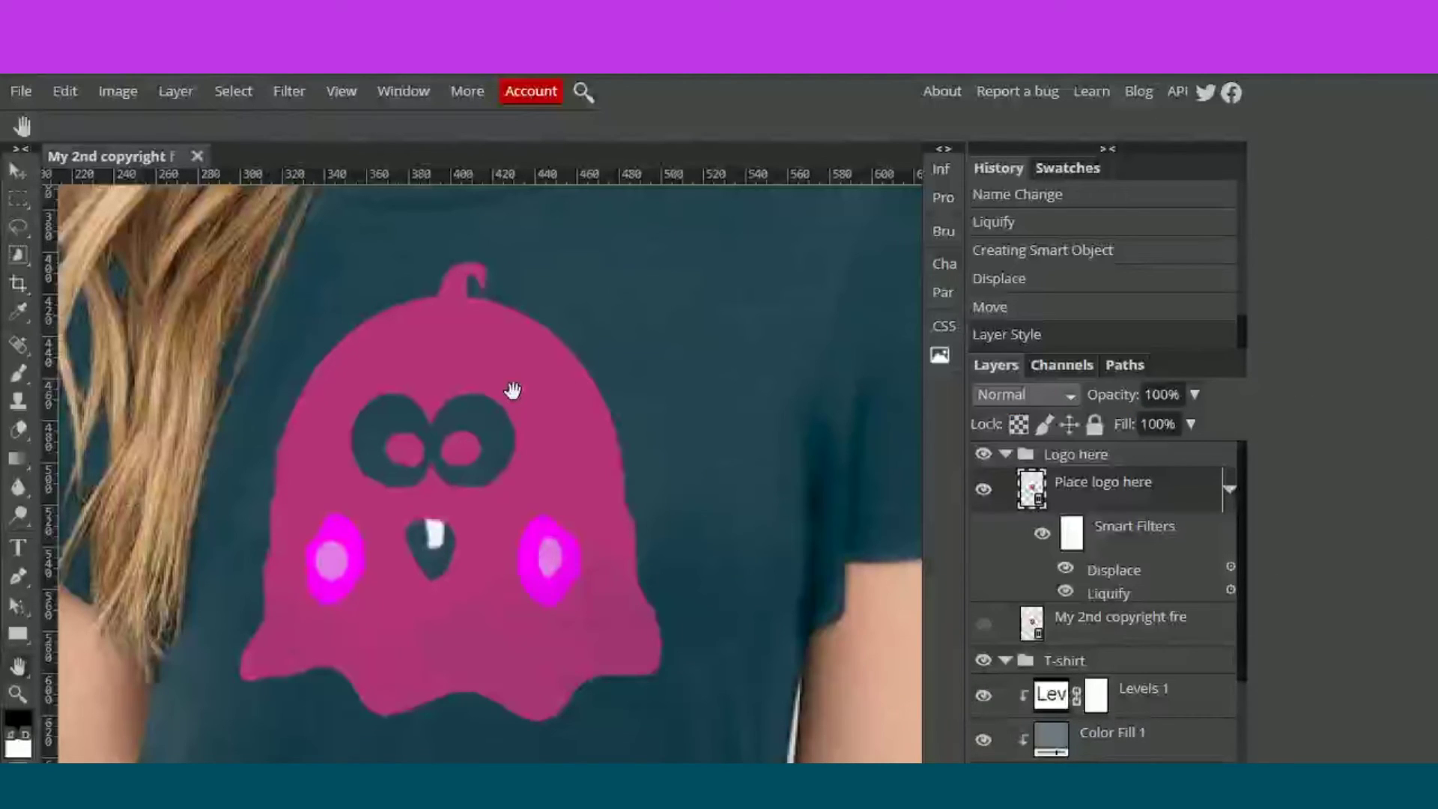
- Reopen the logo layer's Liquify smart filter, touch up the curl on the ghost's head with the Pucker tool at size 30, and apply
key("z")
left_click(277, 128)
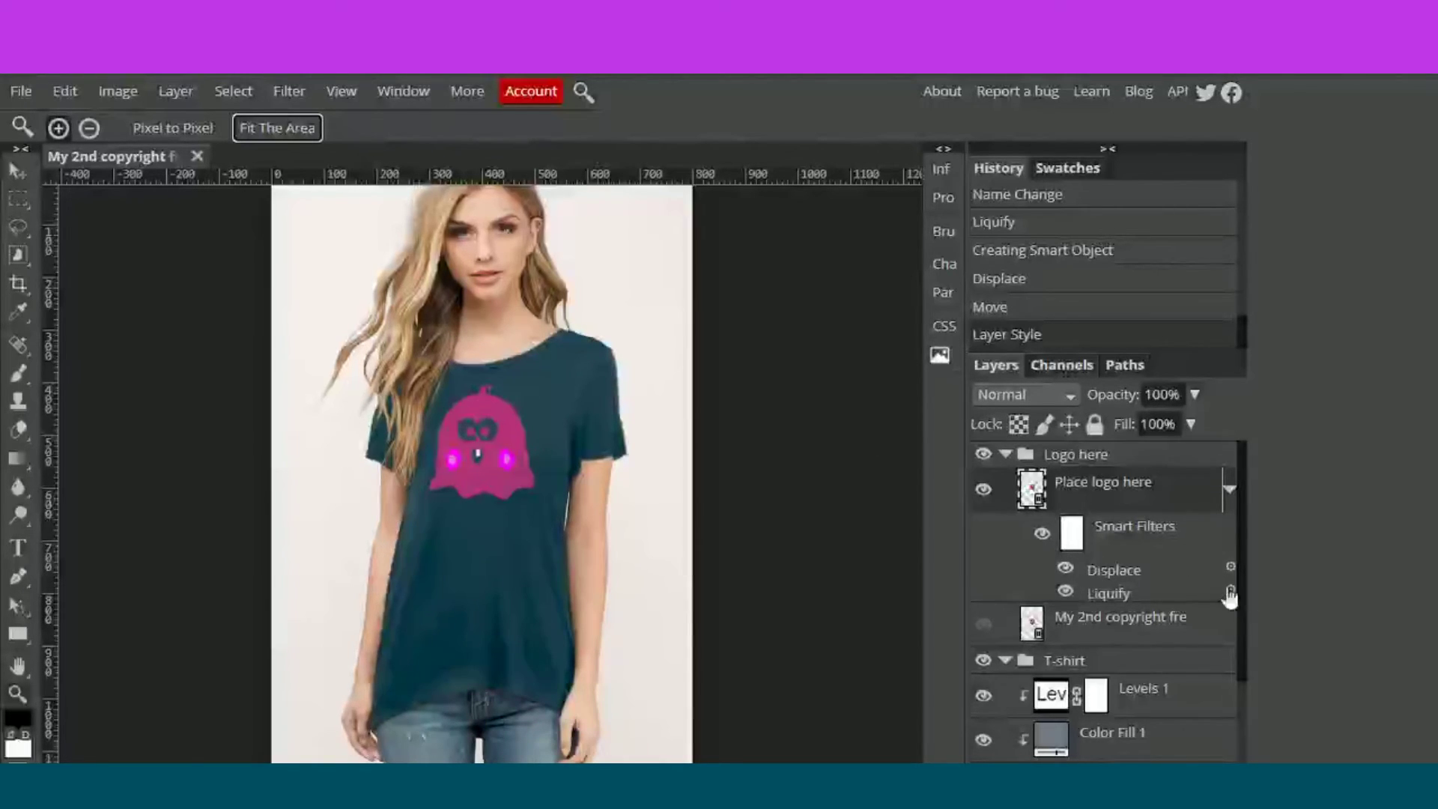
double_click(1110, 593)
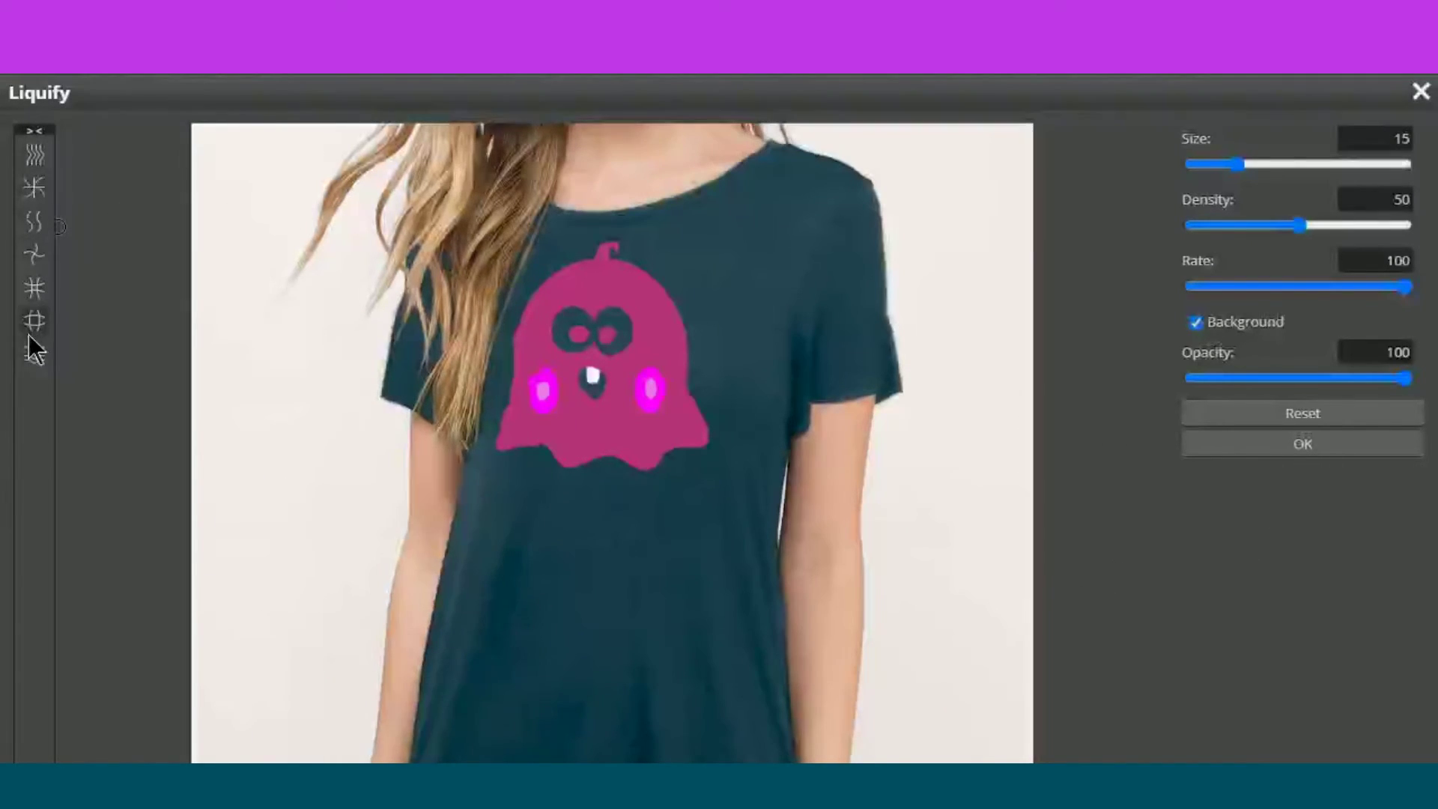
left_click(35, 288)
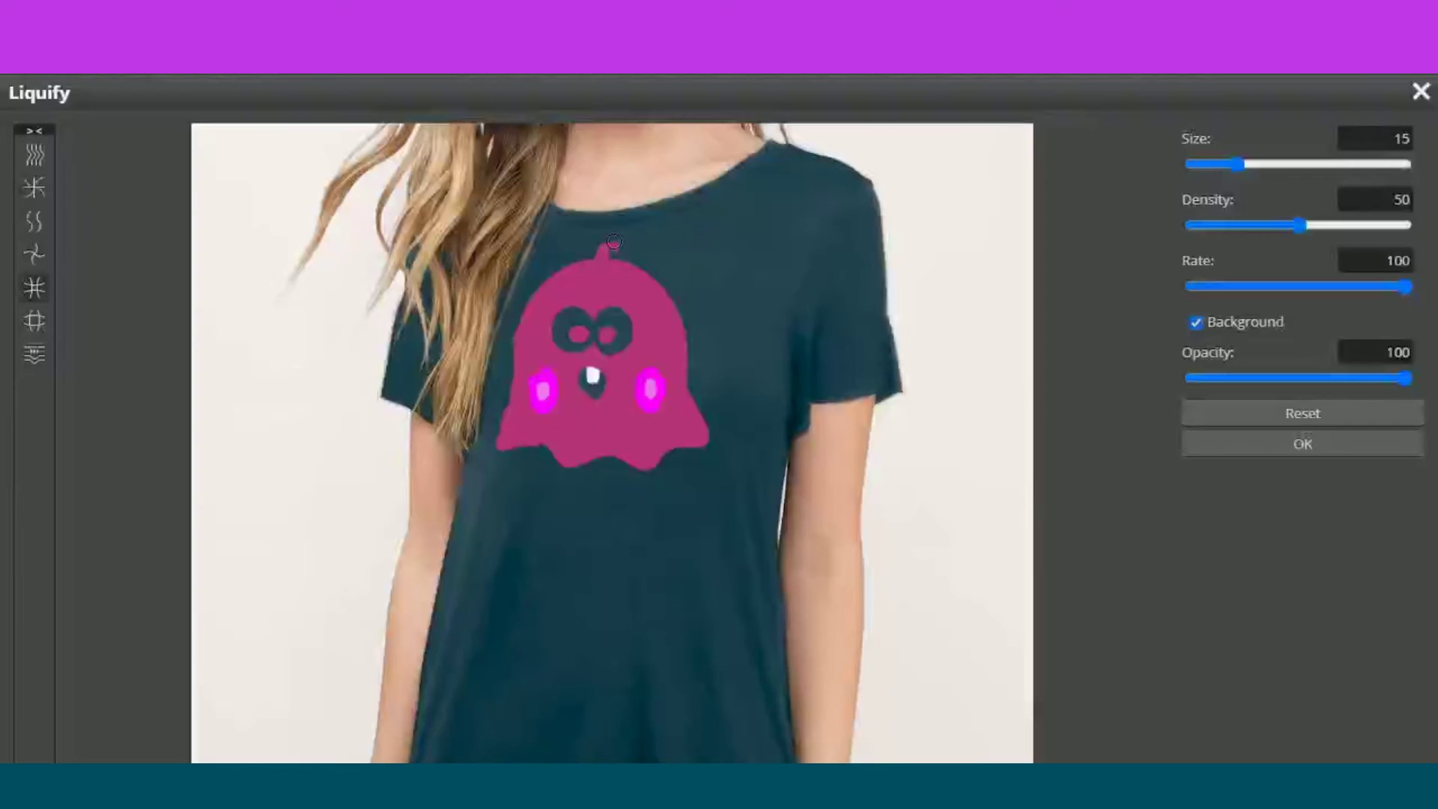
key("bracketright")
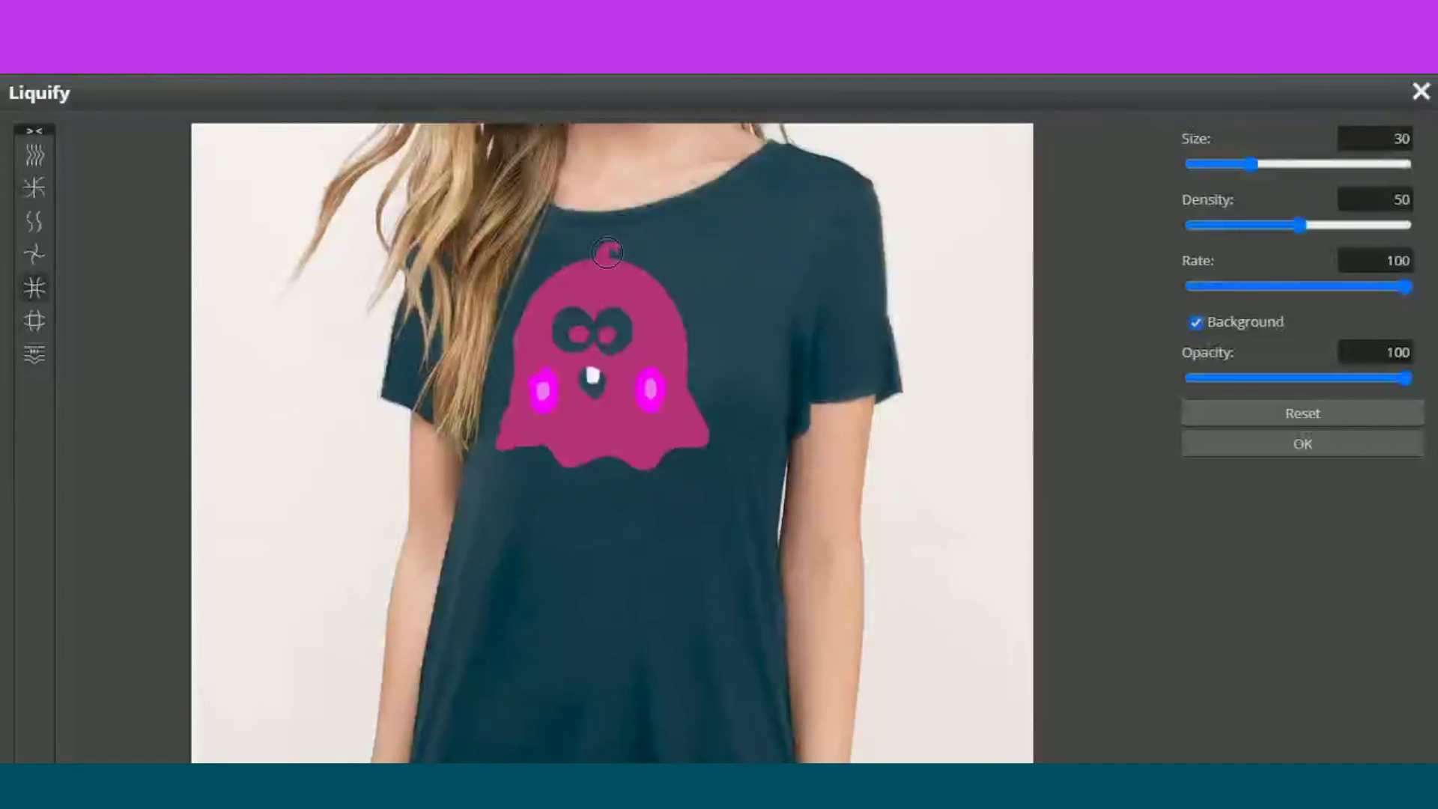
left_click(1235, 452)
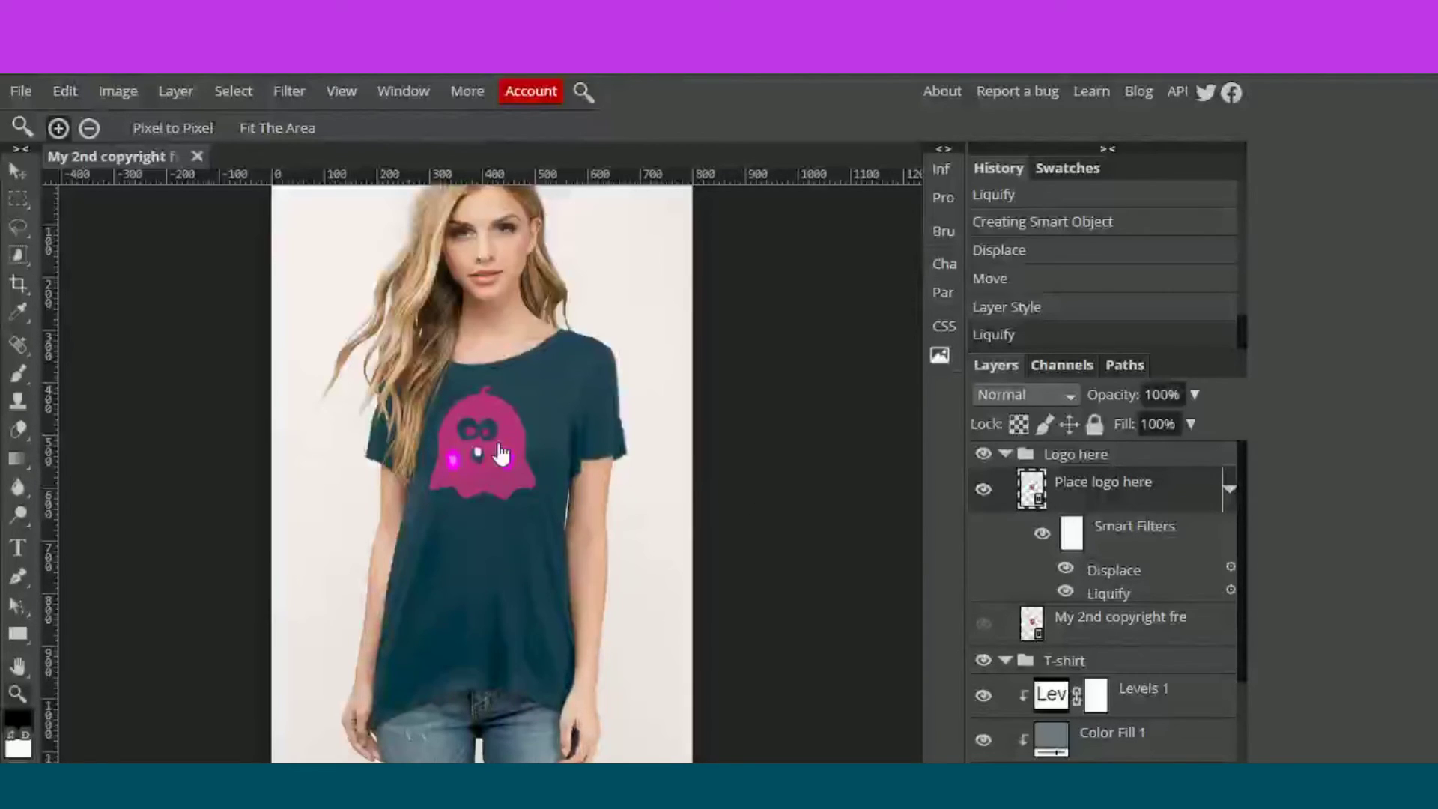
- Open the contents of the Place logo here smart object to view the original ghost artwork, and close them again
double_click(487, 455)
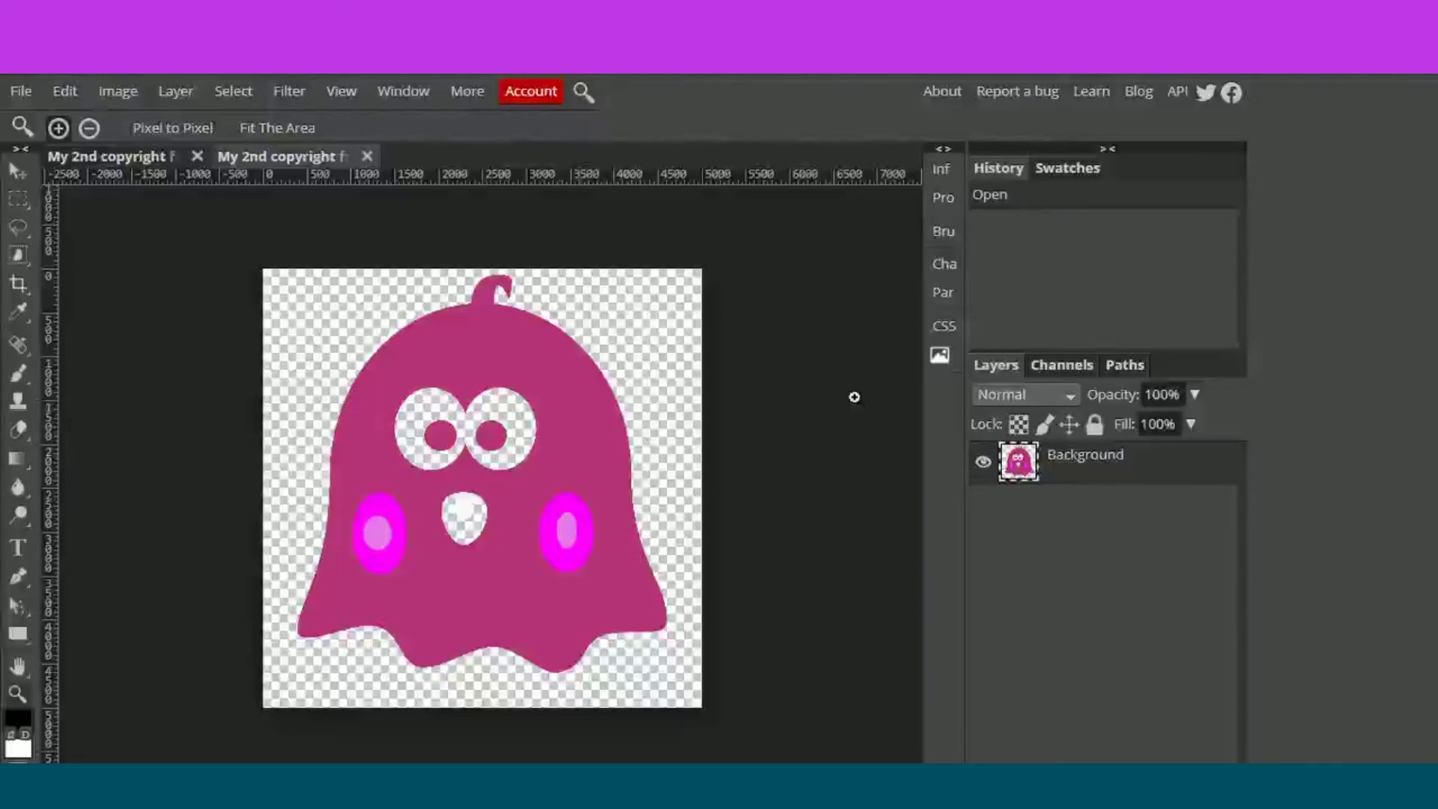
left_click(367, 156)
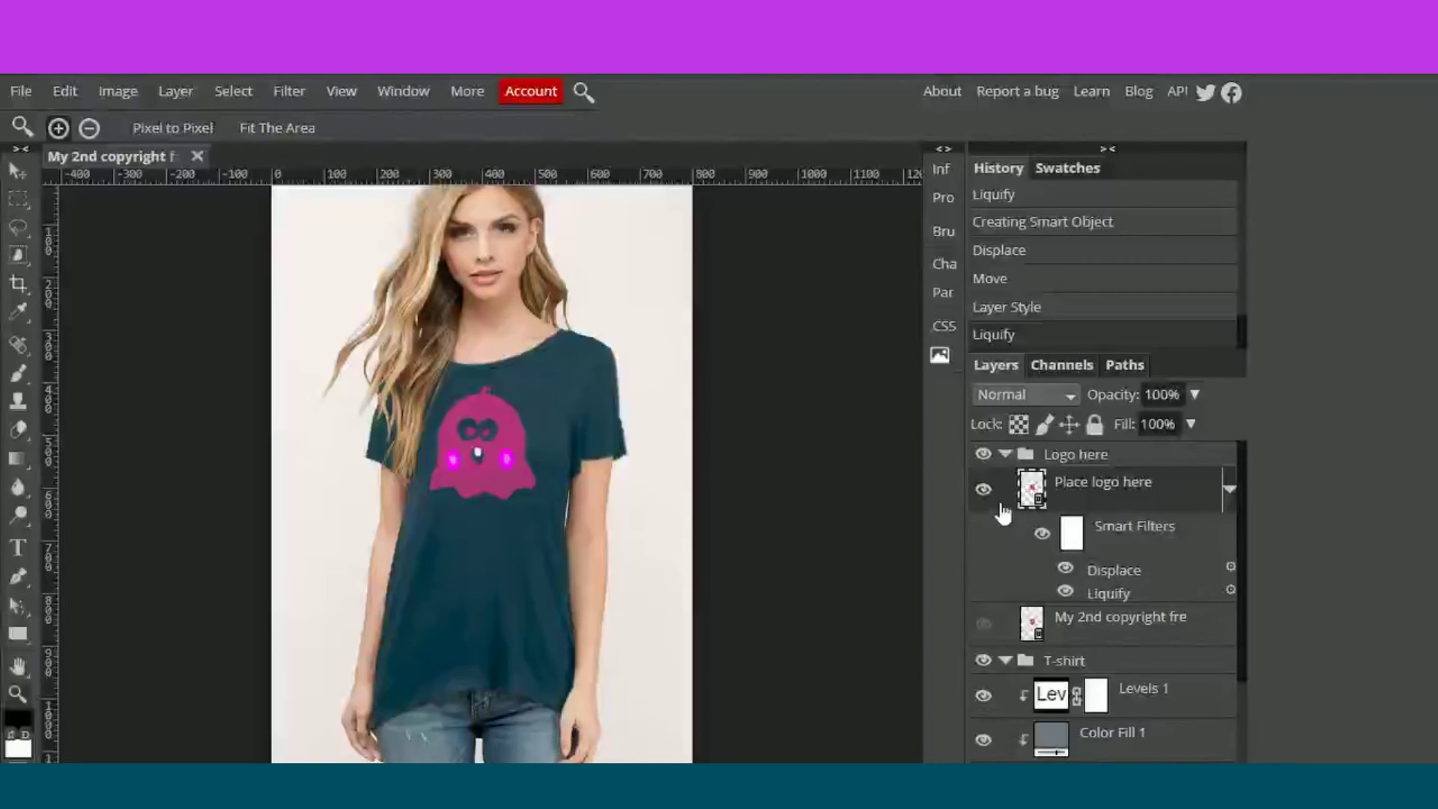
- Collapse the Logo here folder and change the Color Fill 1 layer's colour to neutral grey 878787
left_click(1005, 455)
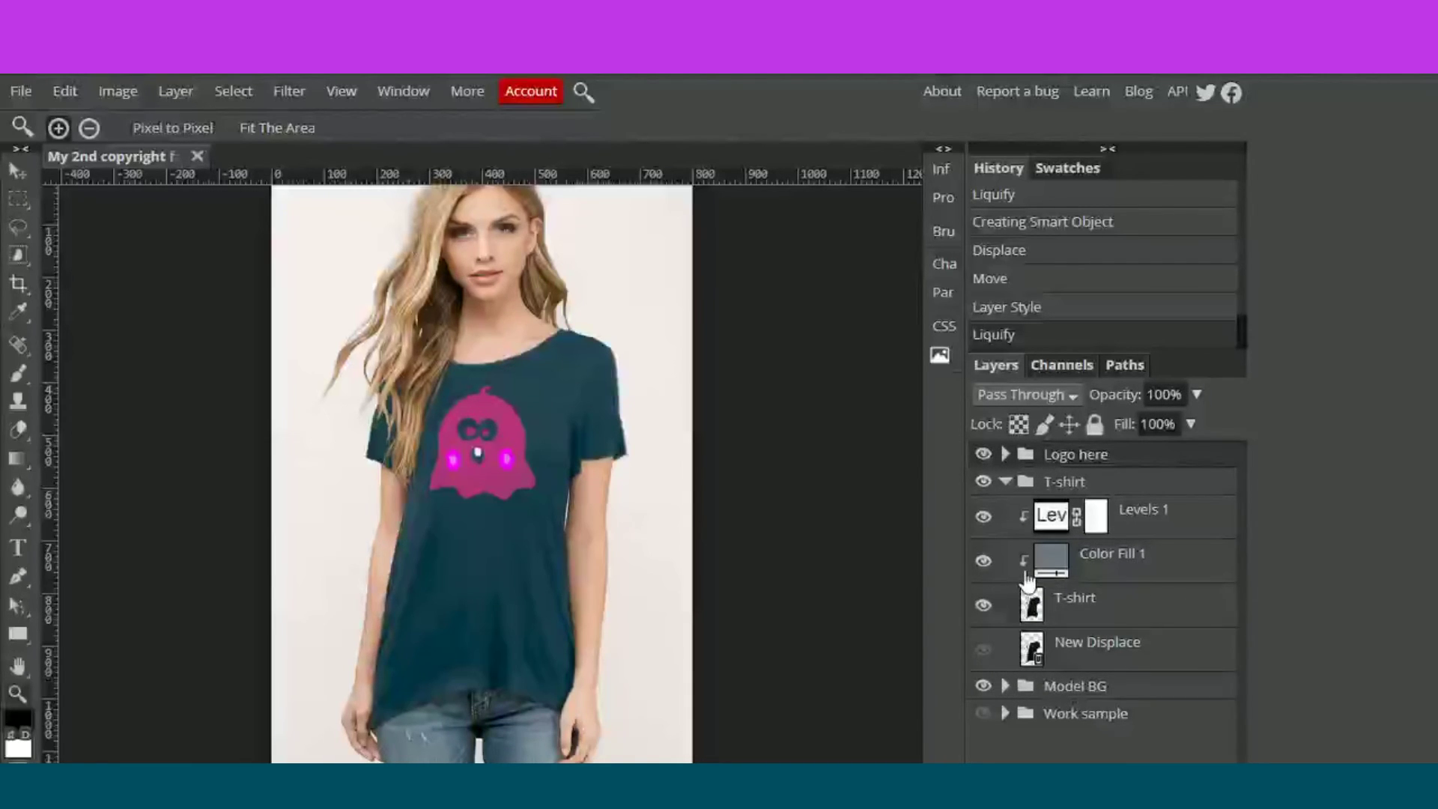
left_click(1053, 561)
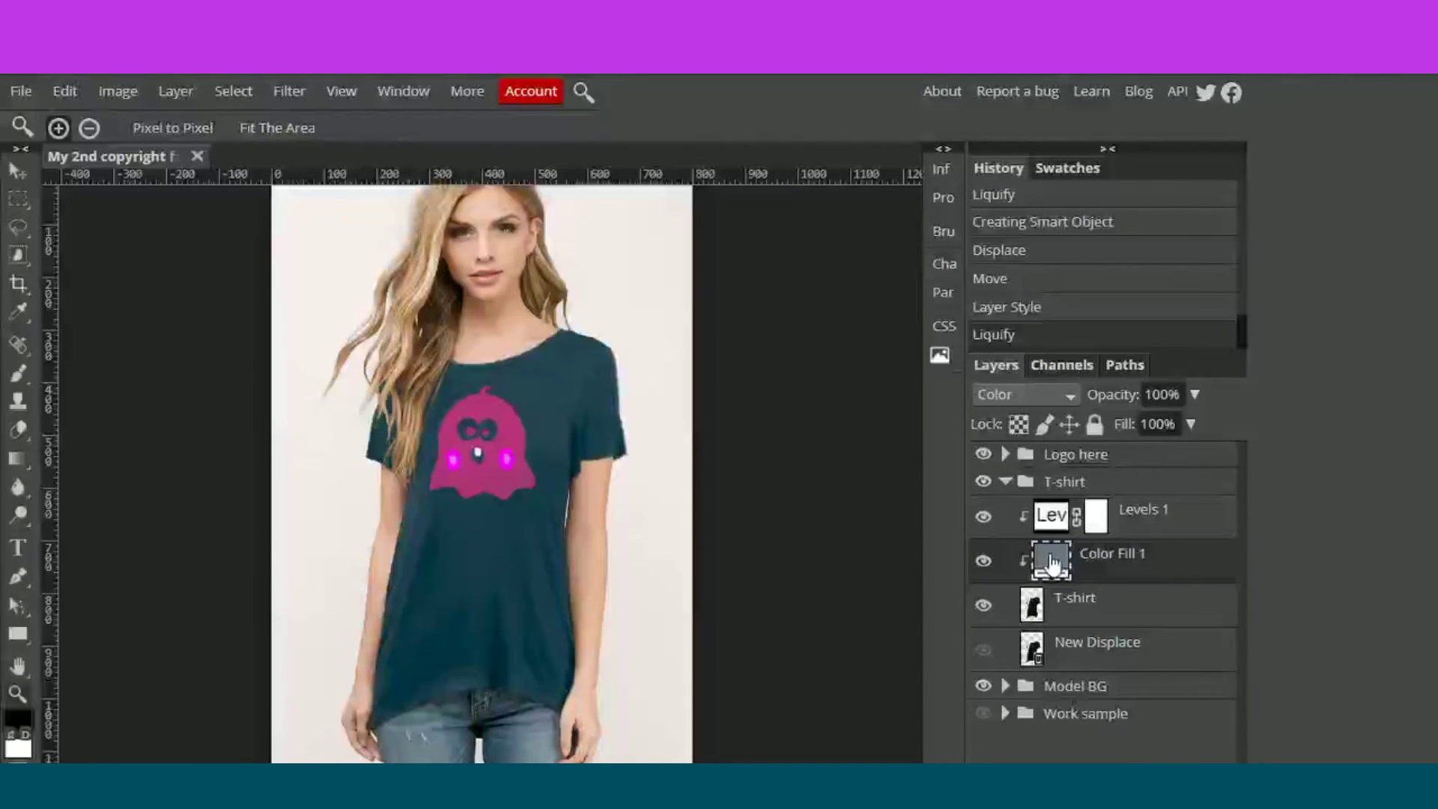
double_click(1053, 562)
left_click(638, 293)
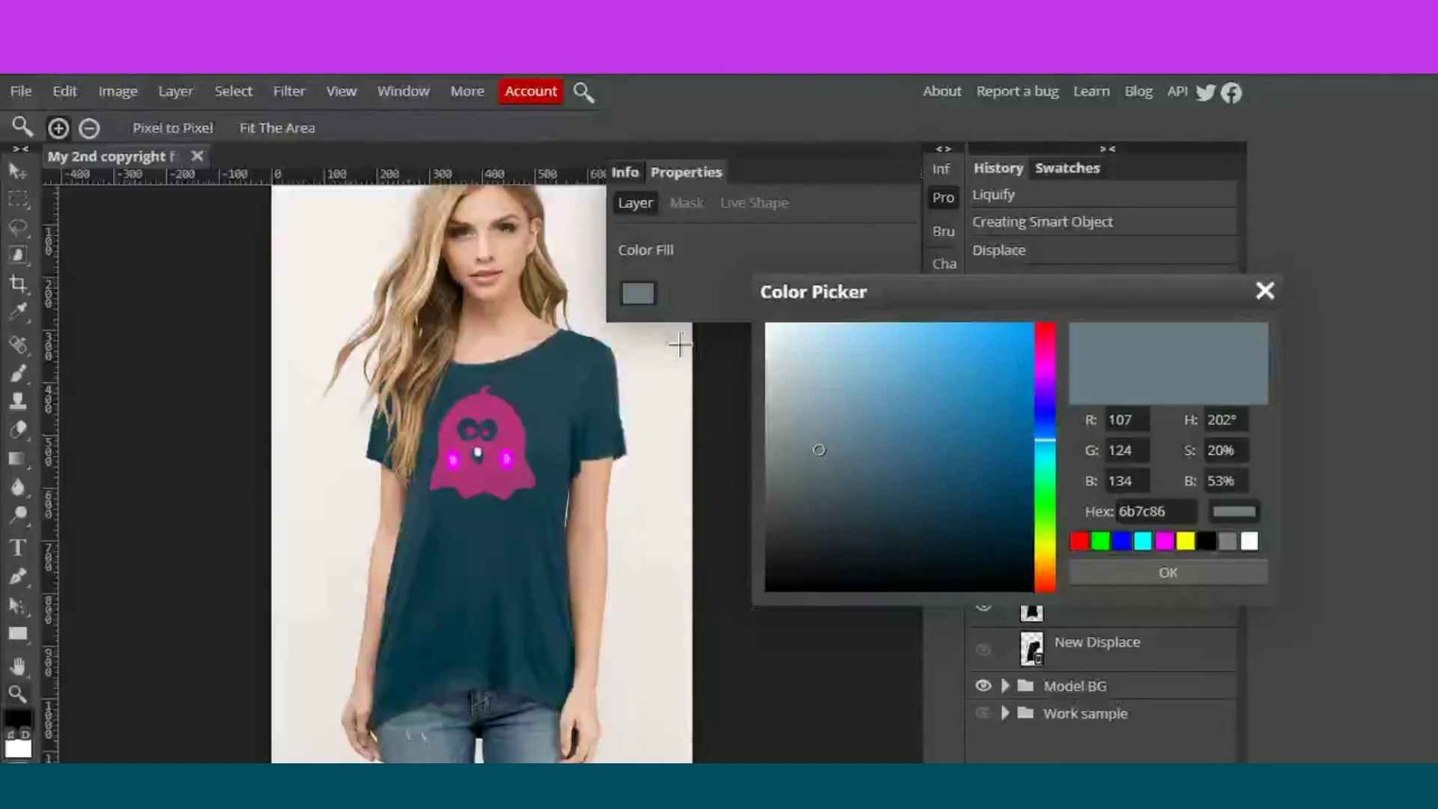
left_click_drag(818, 450, 758, 451)
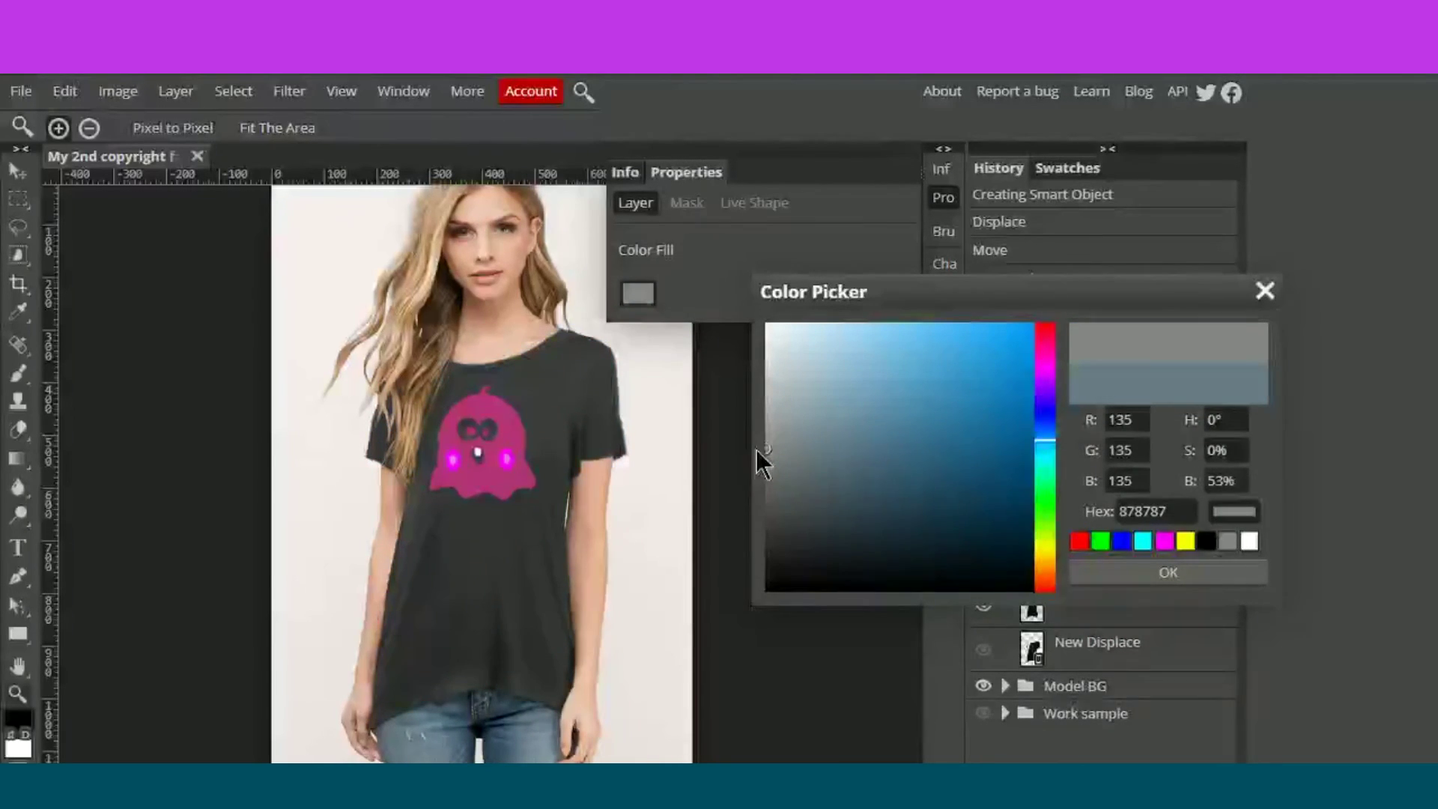
left_click(1139, 574)
- Try lightening the shirt with a Levels 1 midtone of 9.99, return the midtone to 1.63, and collapse the T-shirt folder
left_click(1053, 517)
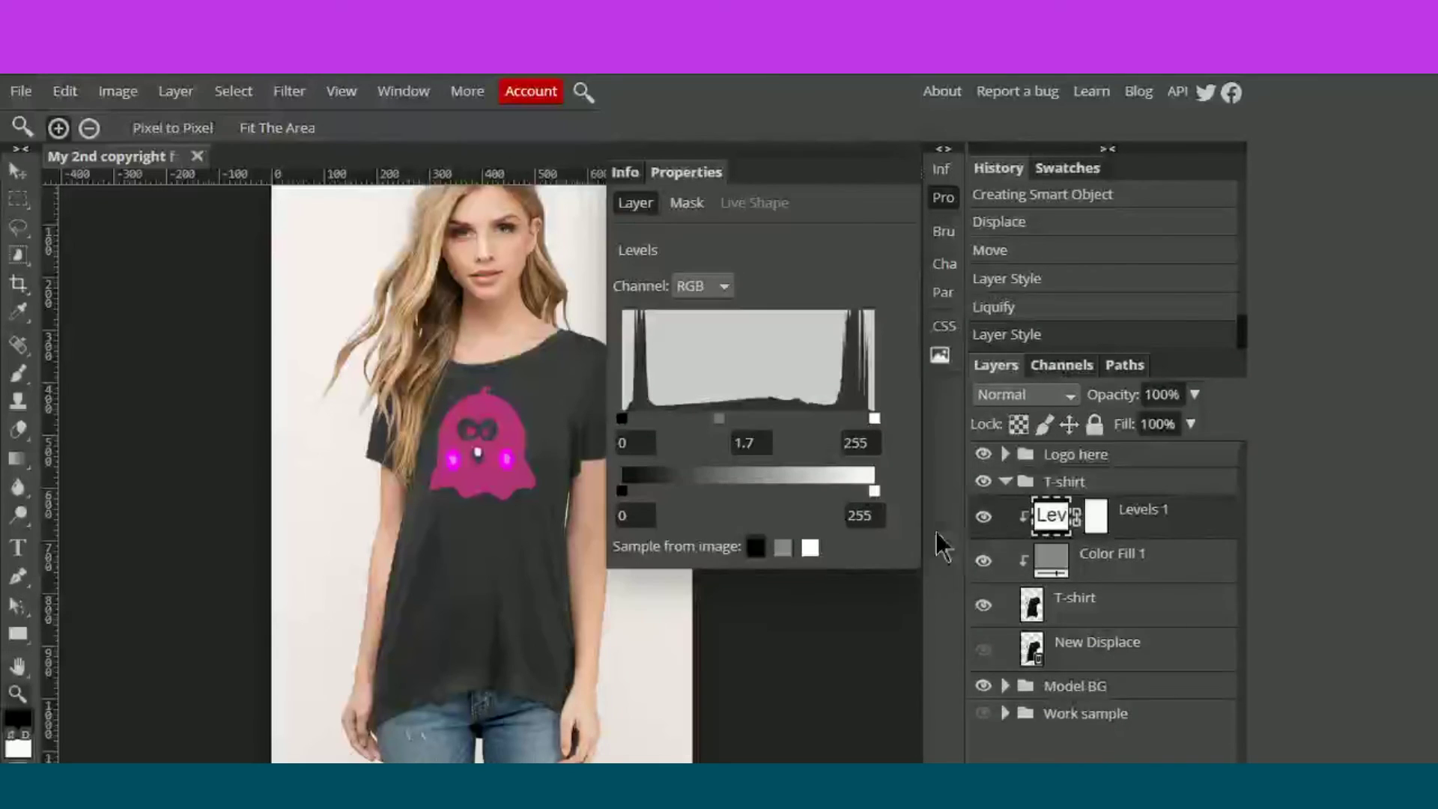
left_click_drag(721, 419, 596, 421)
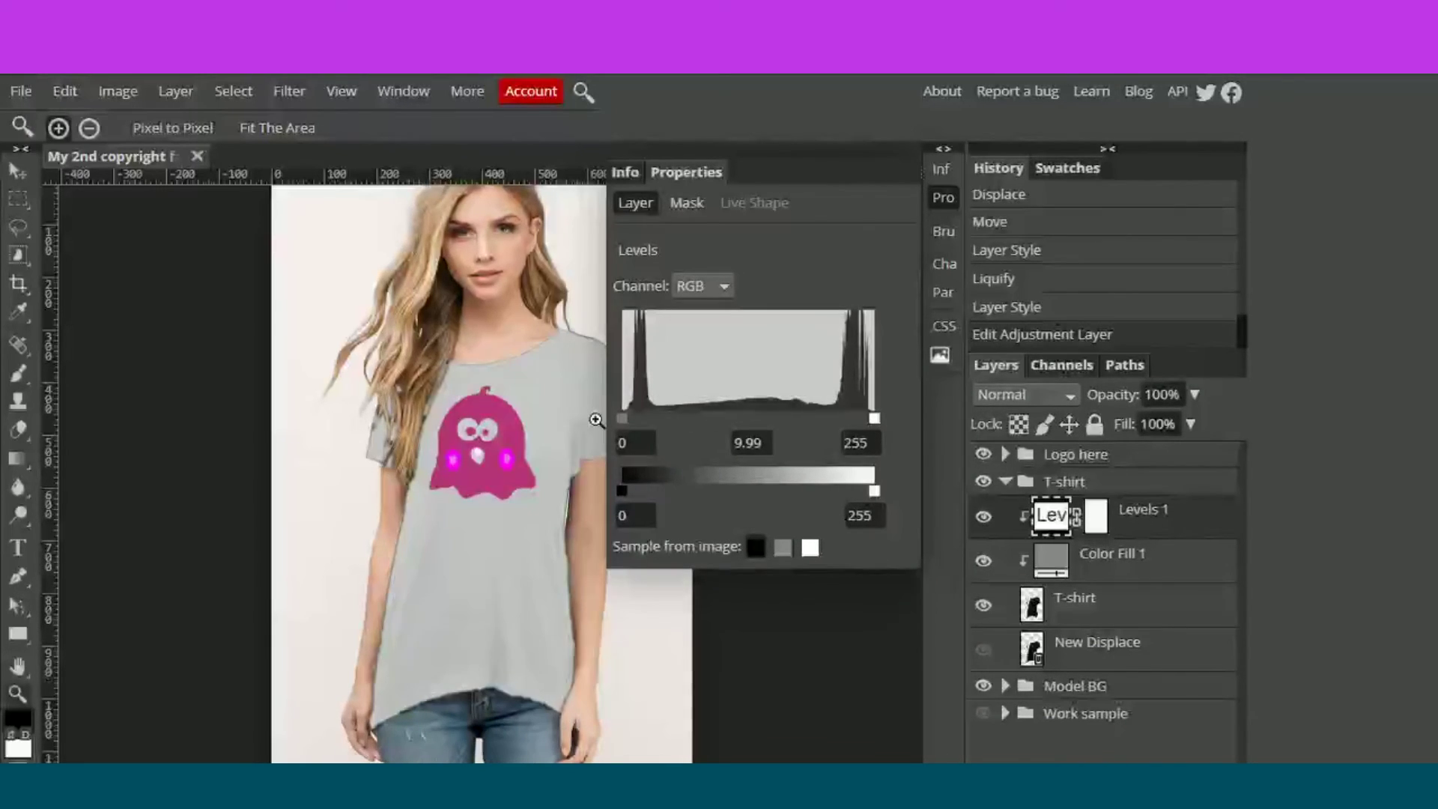
left_click_drag(875, 418, 893, 440)
key("ctrl+z")
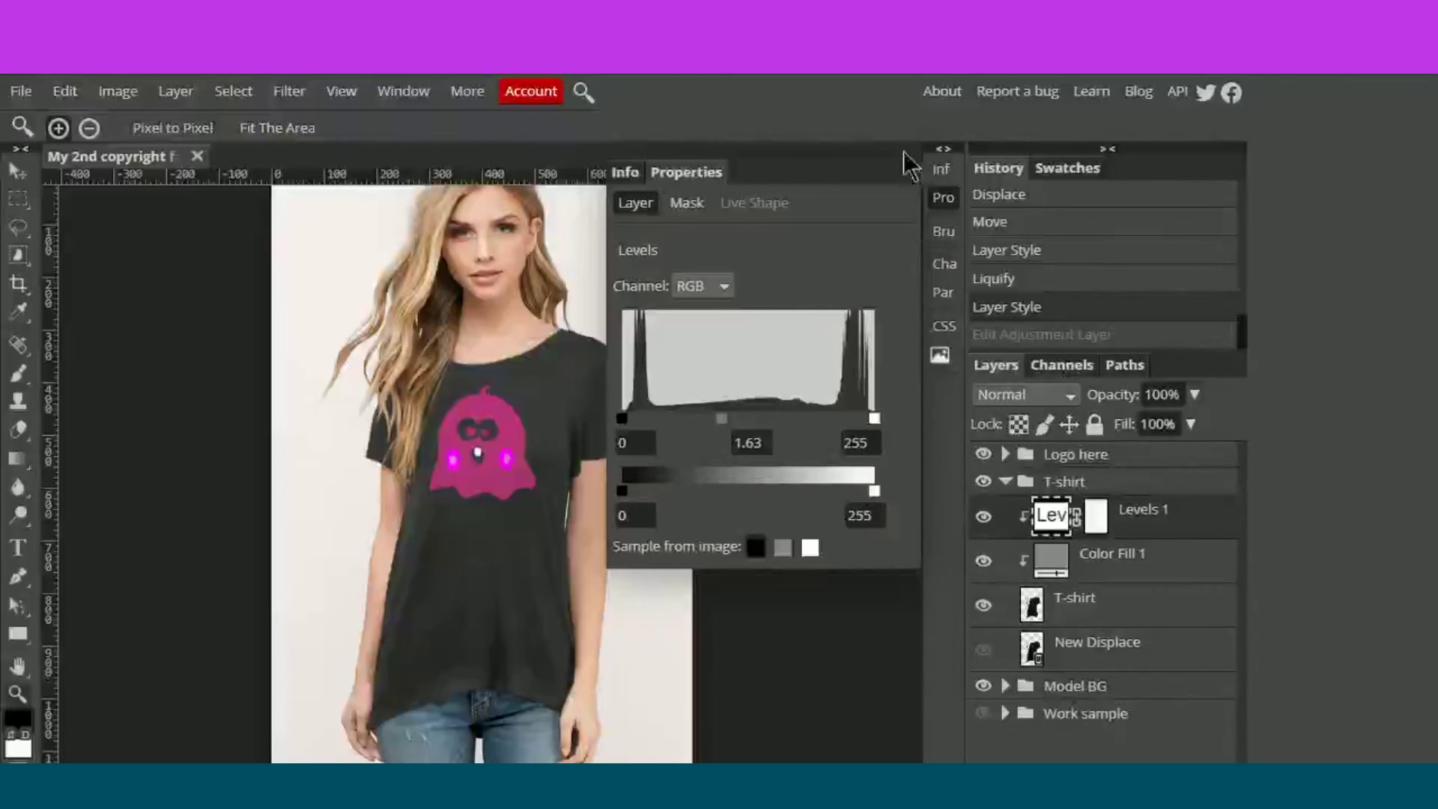
left_click(943, 197)
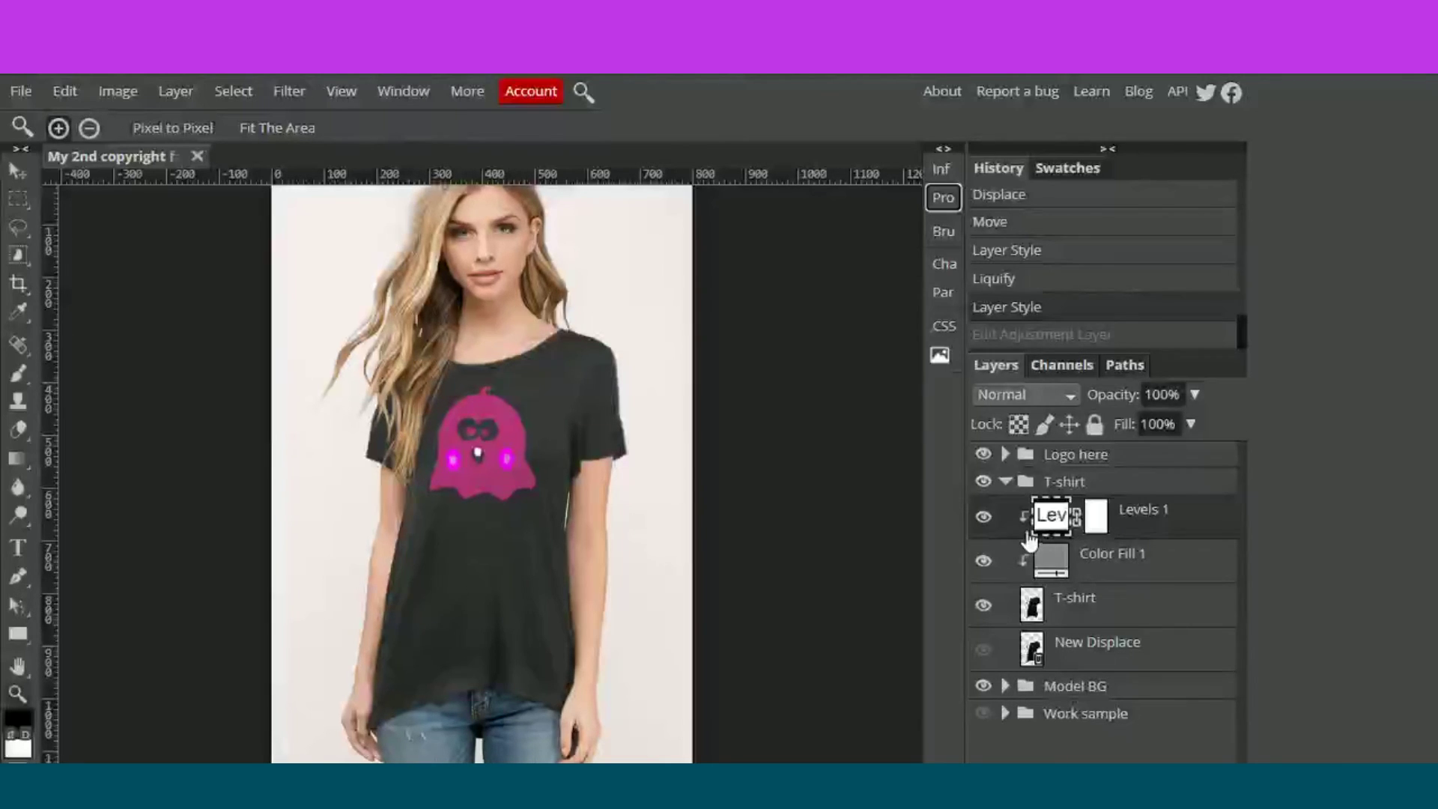
left_click(1005, 483)
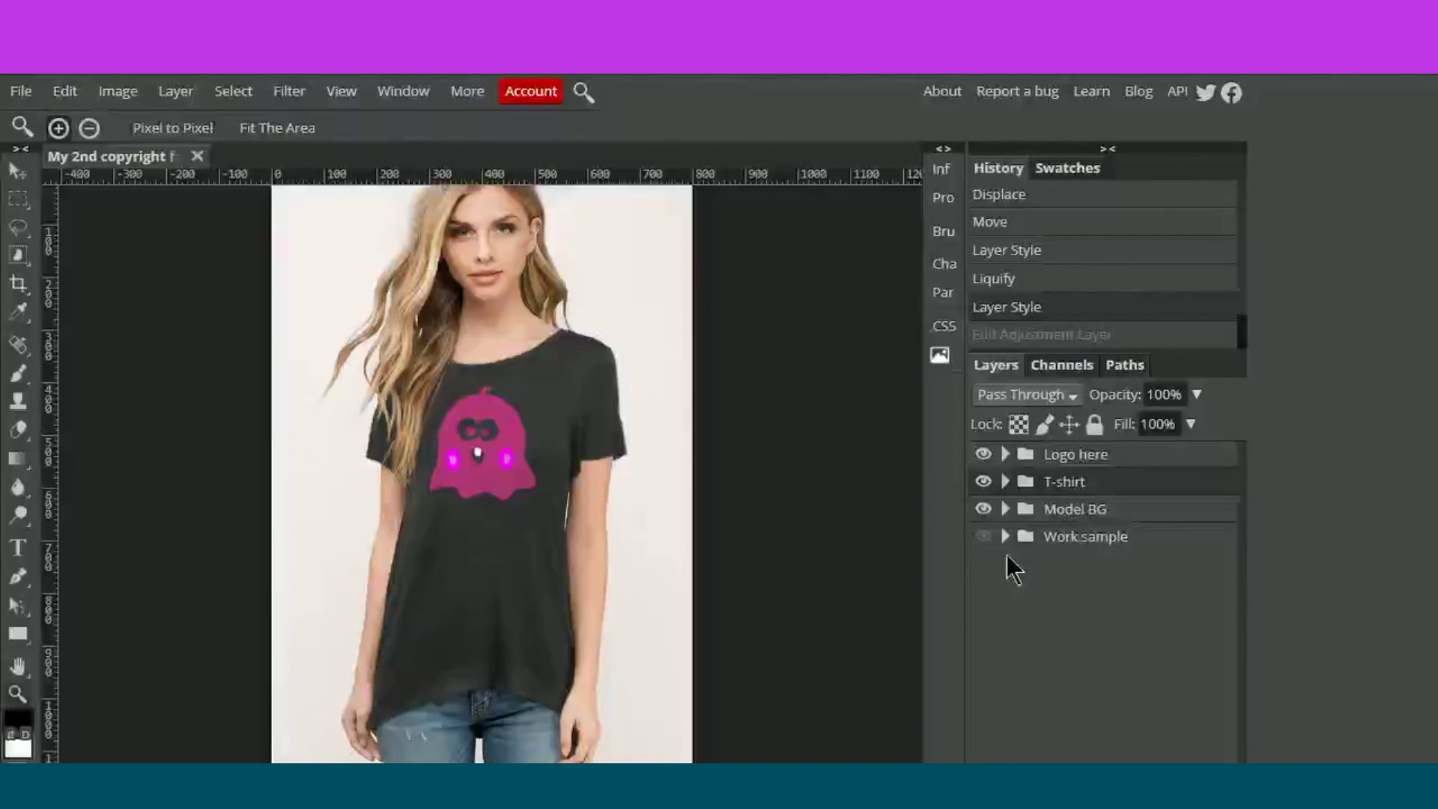